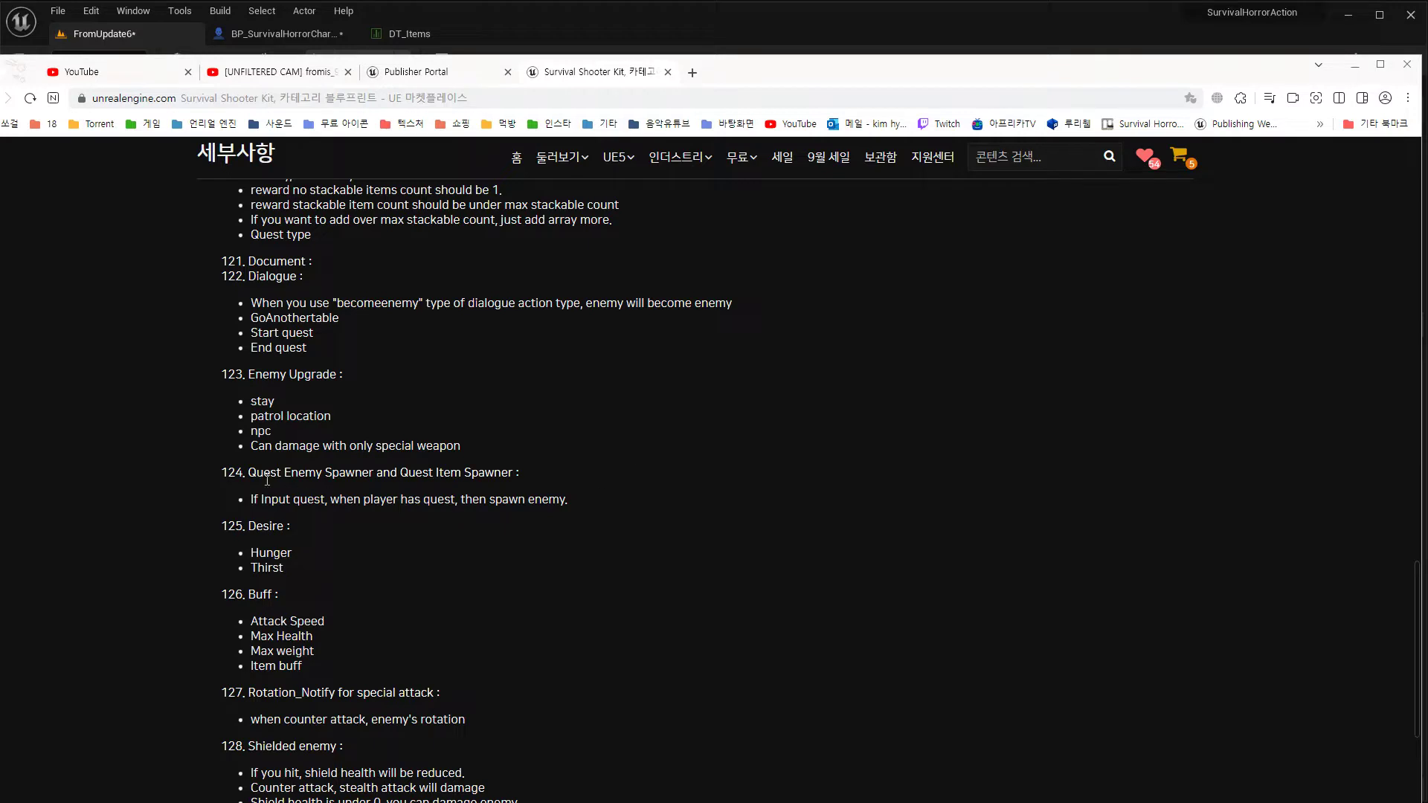
- Review the Quest Item Spawner heading in the documentation, and inspect the DevilSlayer row's quest information in the DT_Items data table
left_click_drag(250, 474, 510, 467)
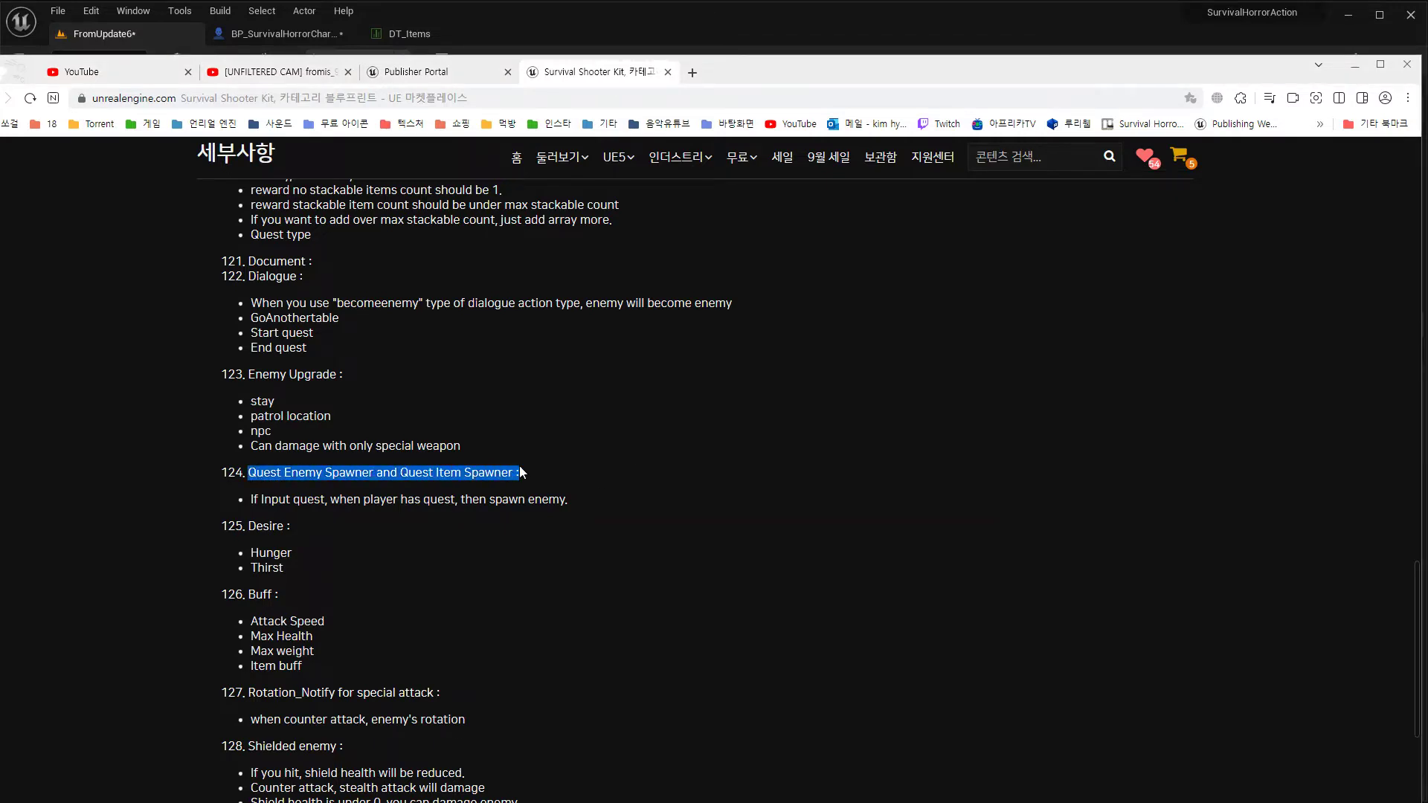
left_click(609, 20)
left_click(412, 34)
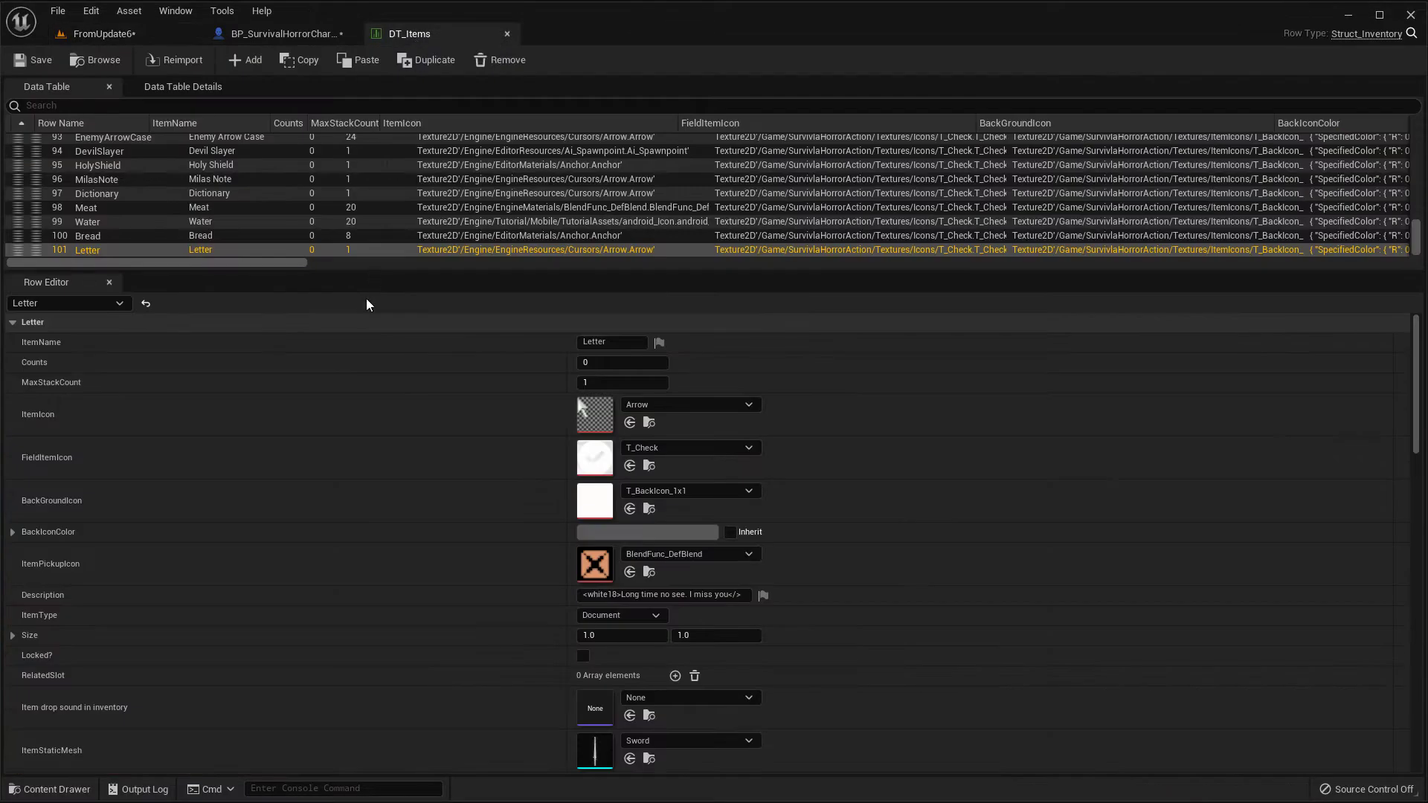
left_click(108, 152)
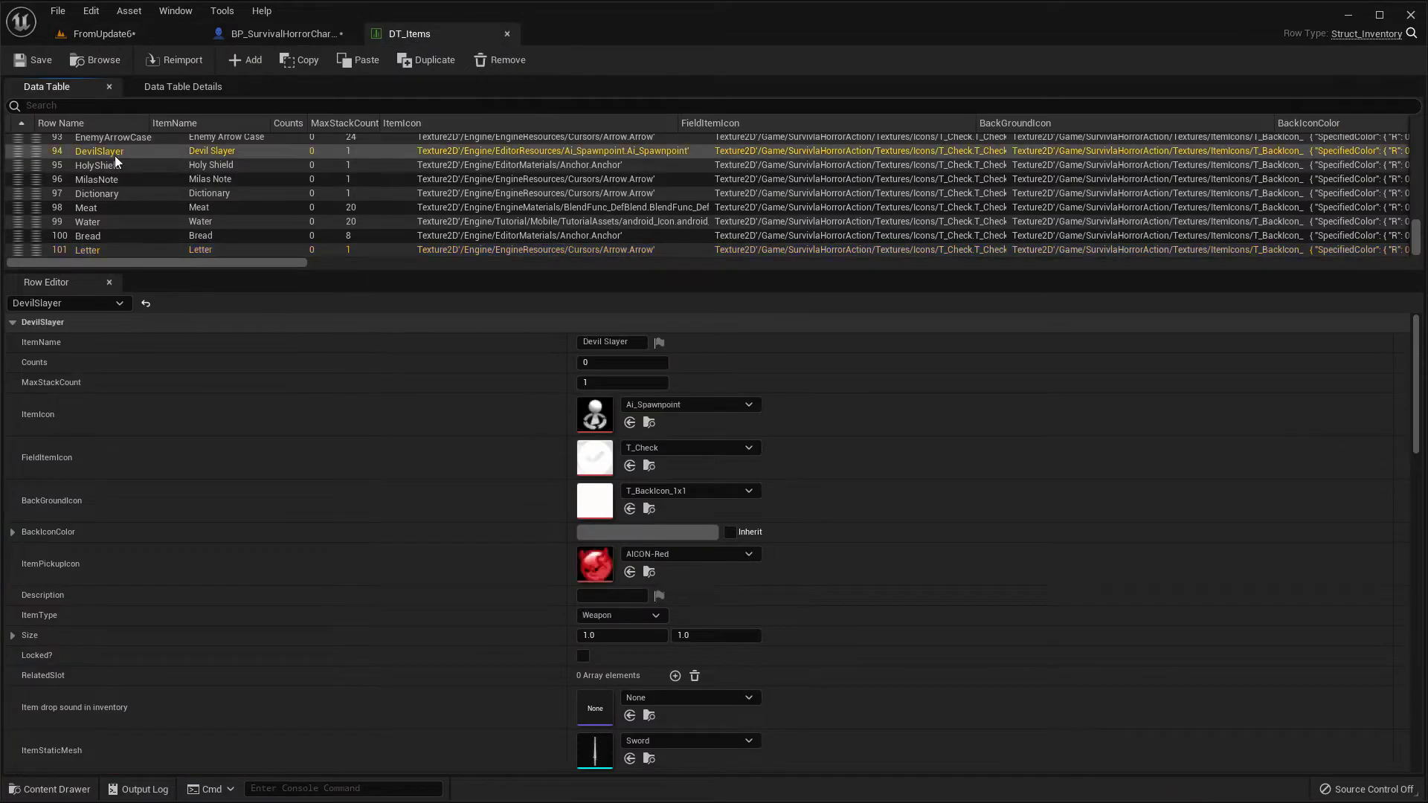
scroll(526, 509, "down", 3)
scroll(527, 509, "down", 15)
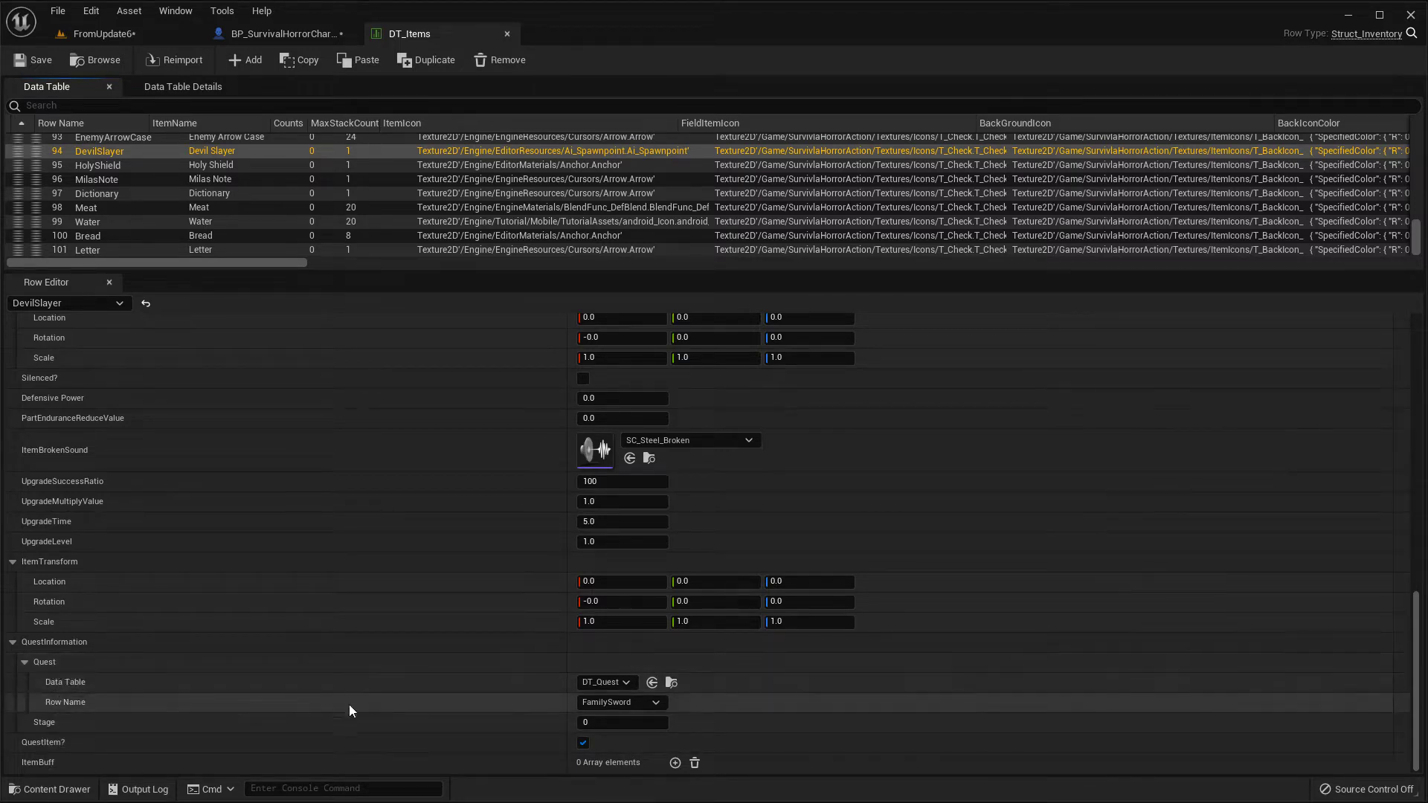
left_click(641, 703)
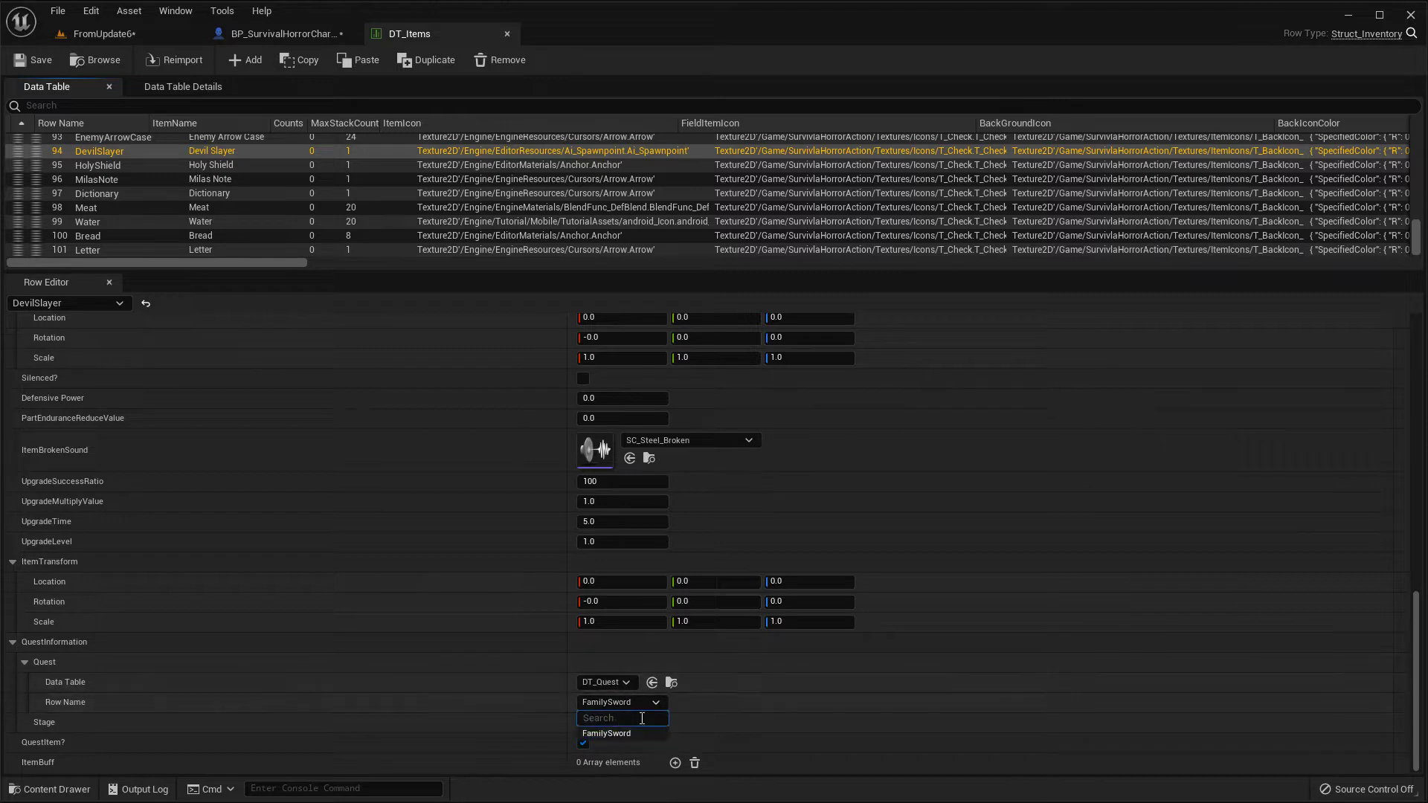
left_click(798, 678)
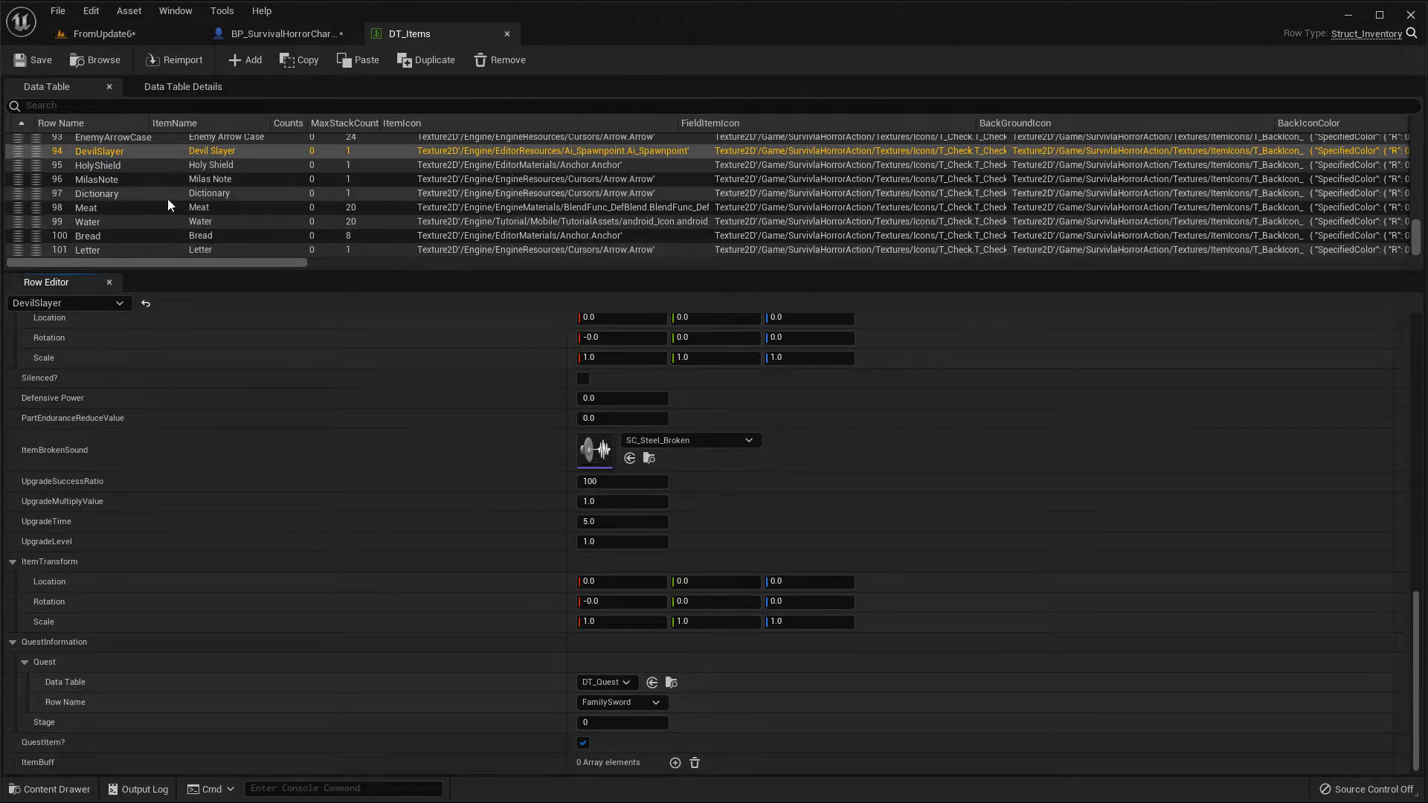
- Duplicate the DevilSlayer row in the items data table and rename the copy MyQuestItem
right_click(106, 152)
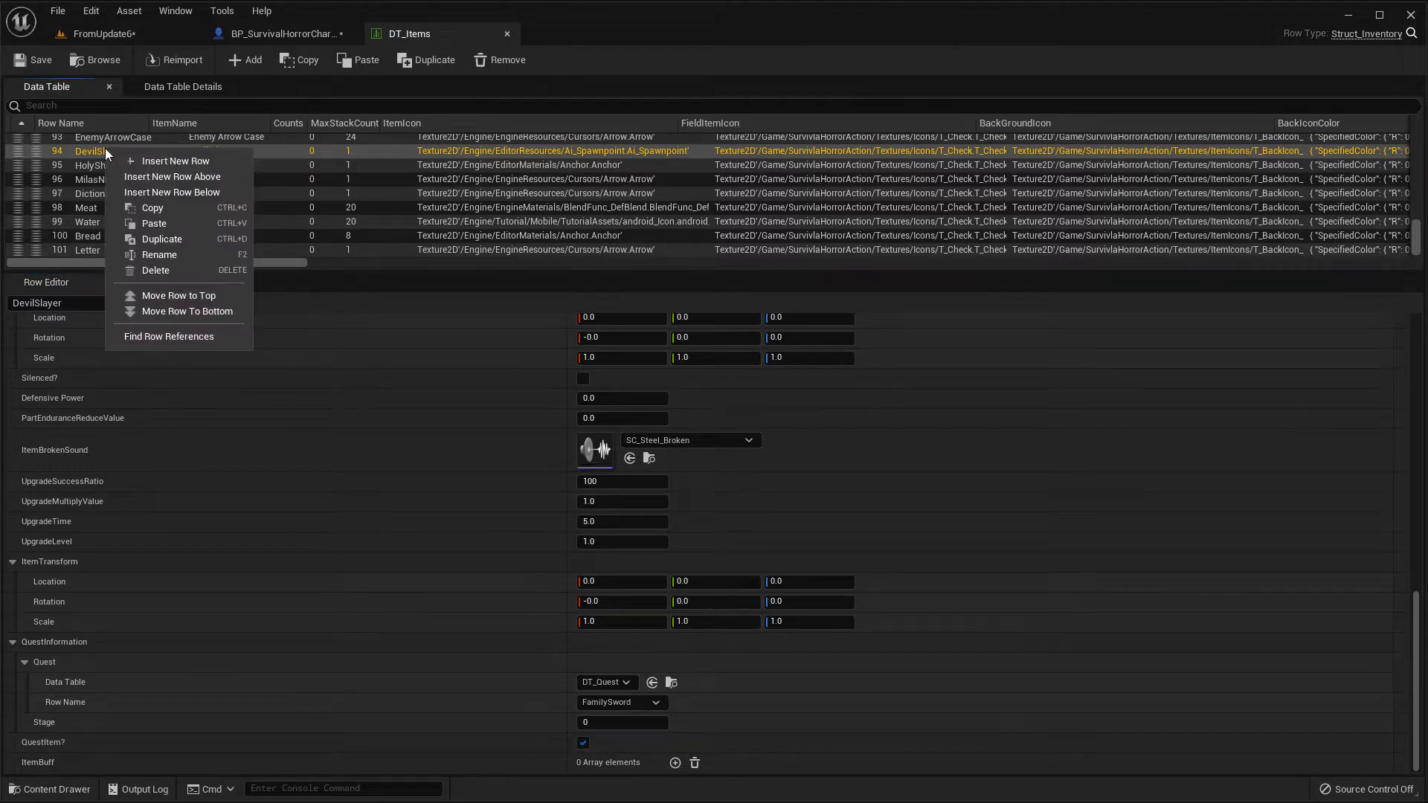
left_click(173, 241)
right_click(104, 250)
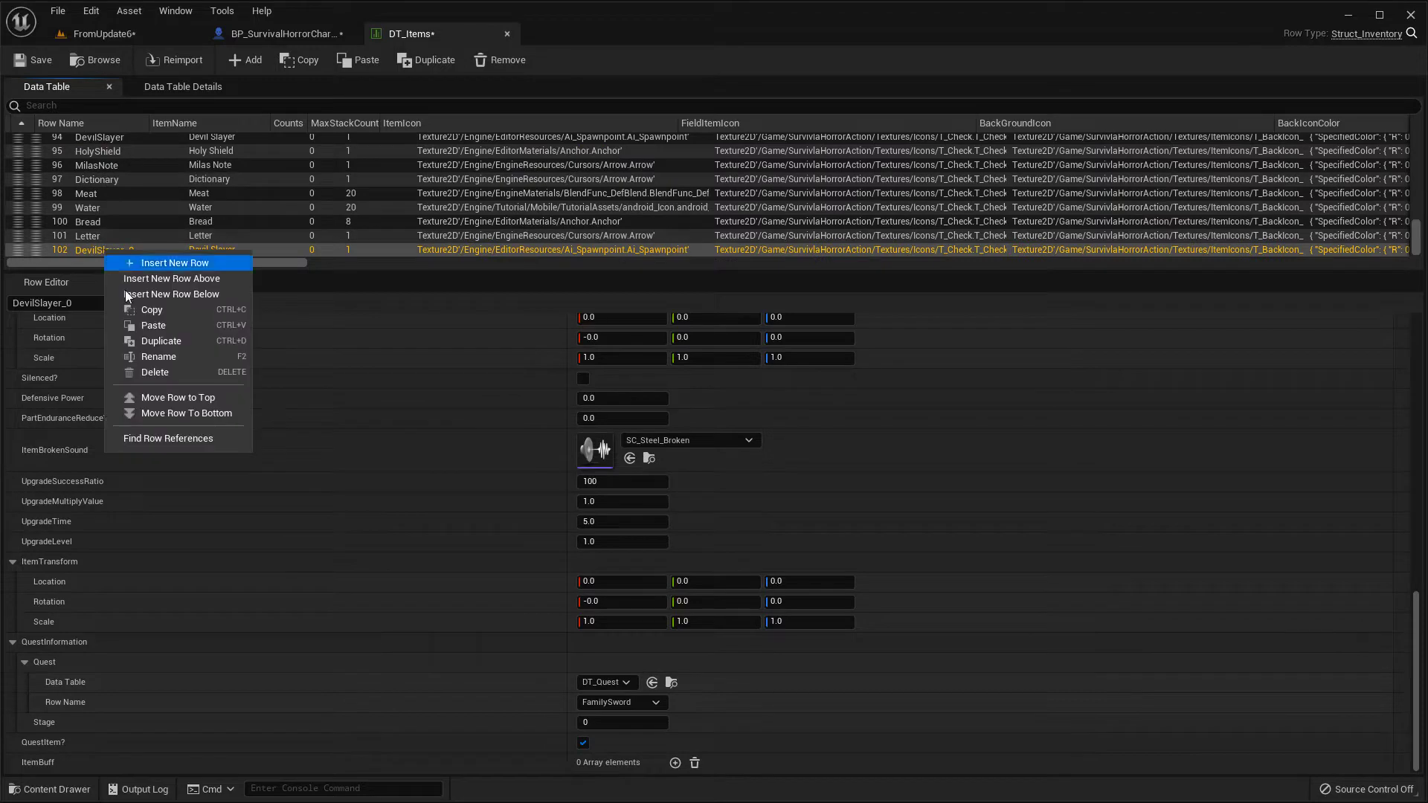
left_click(150, 356)
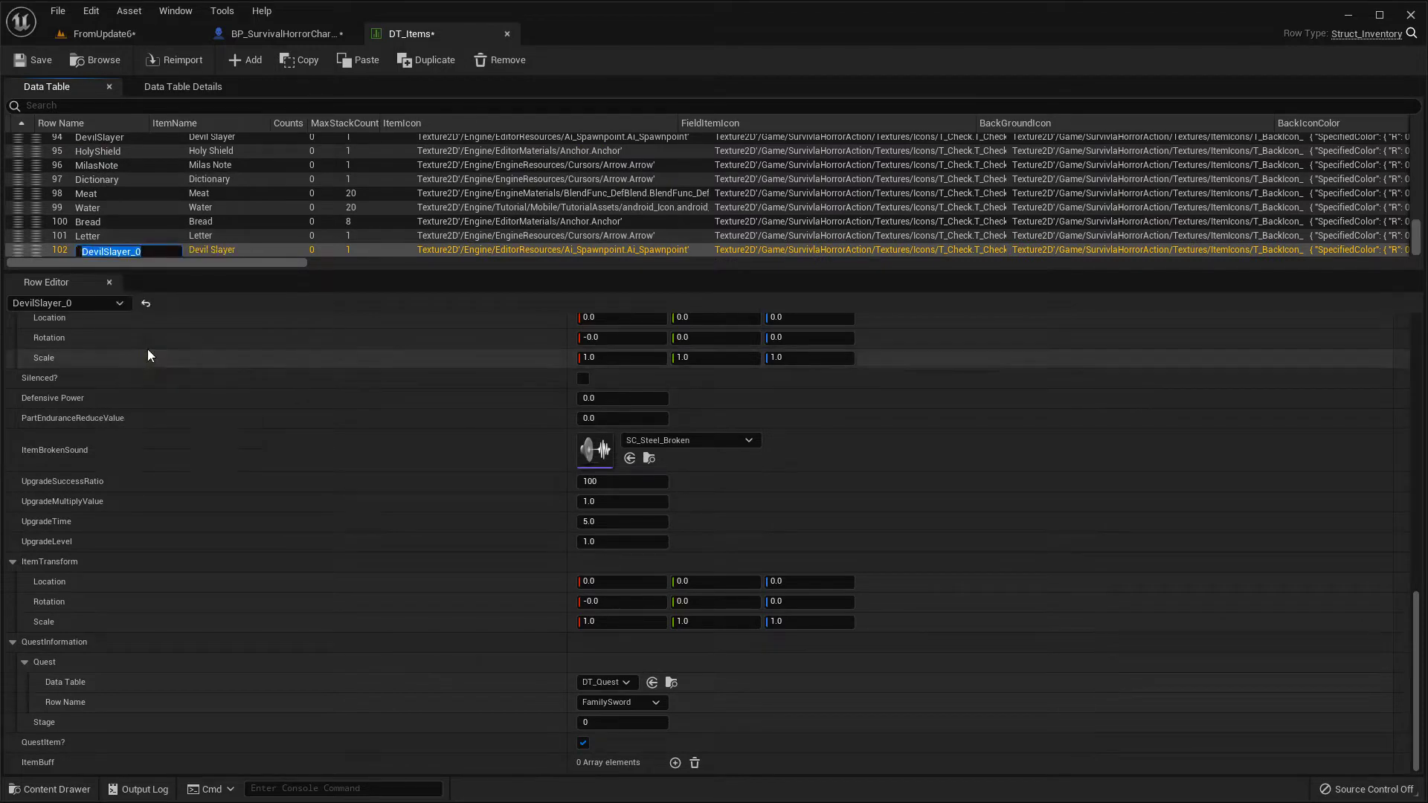
type("MyQuestItem")
key("Return")
- Set the ItemName of the MyQuestItem row to "My Quest Item"
scroll(420, 522, "up", 15)
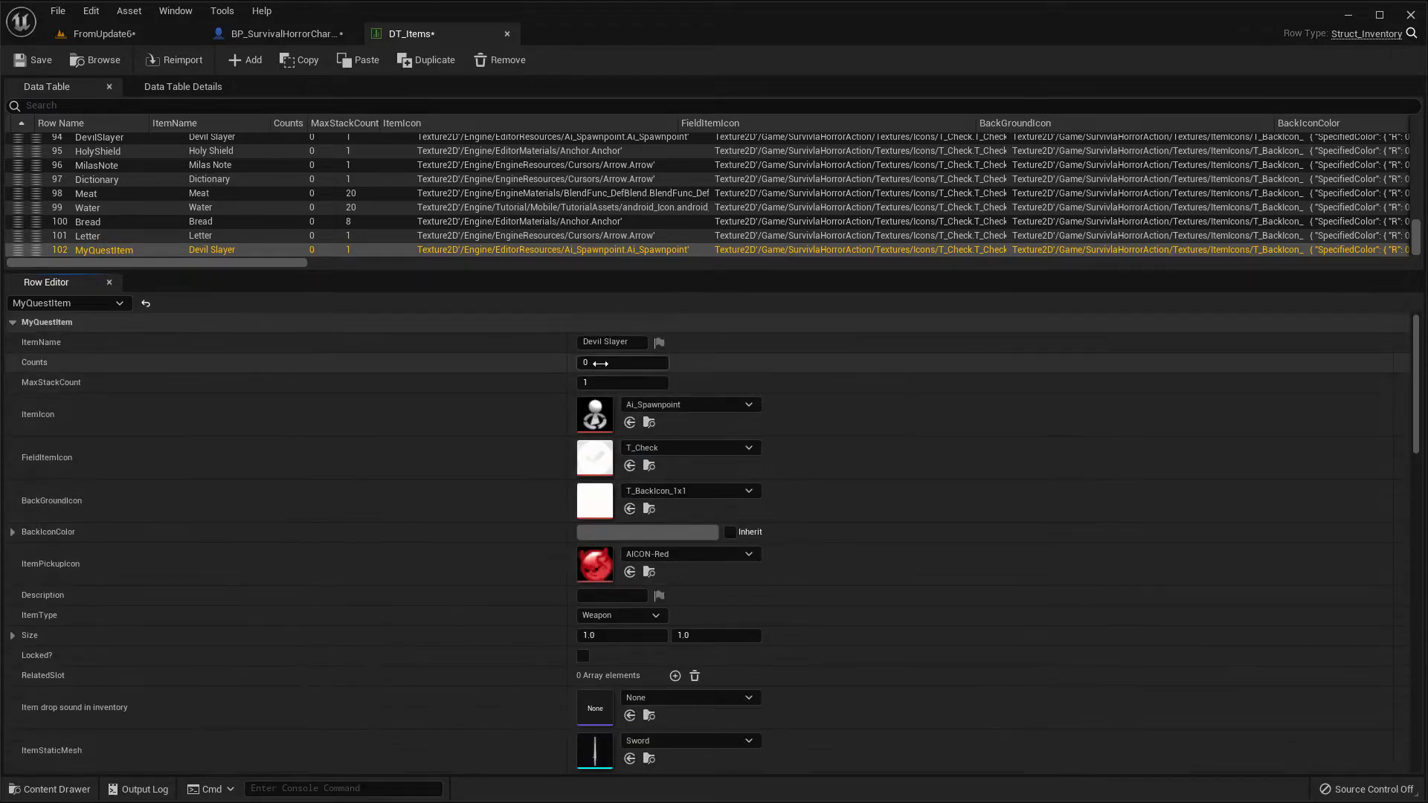
left_click(606, 342)
type("My")
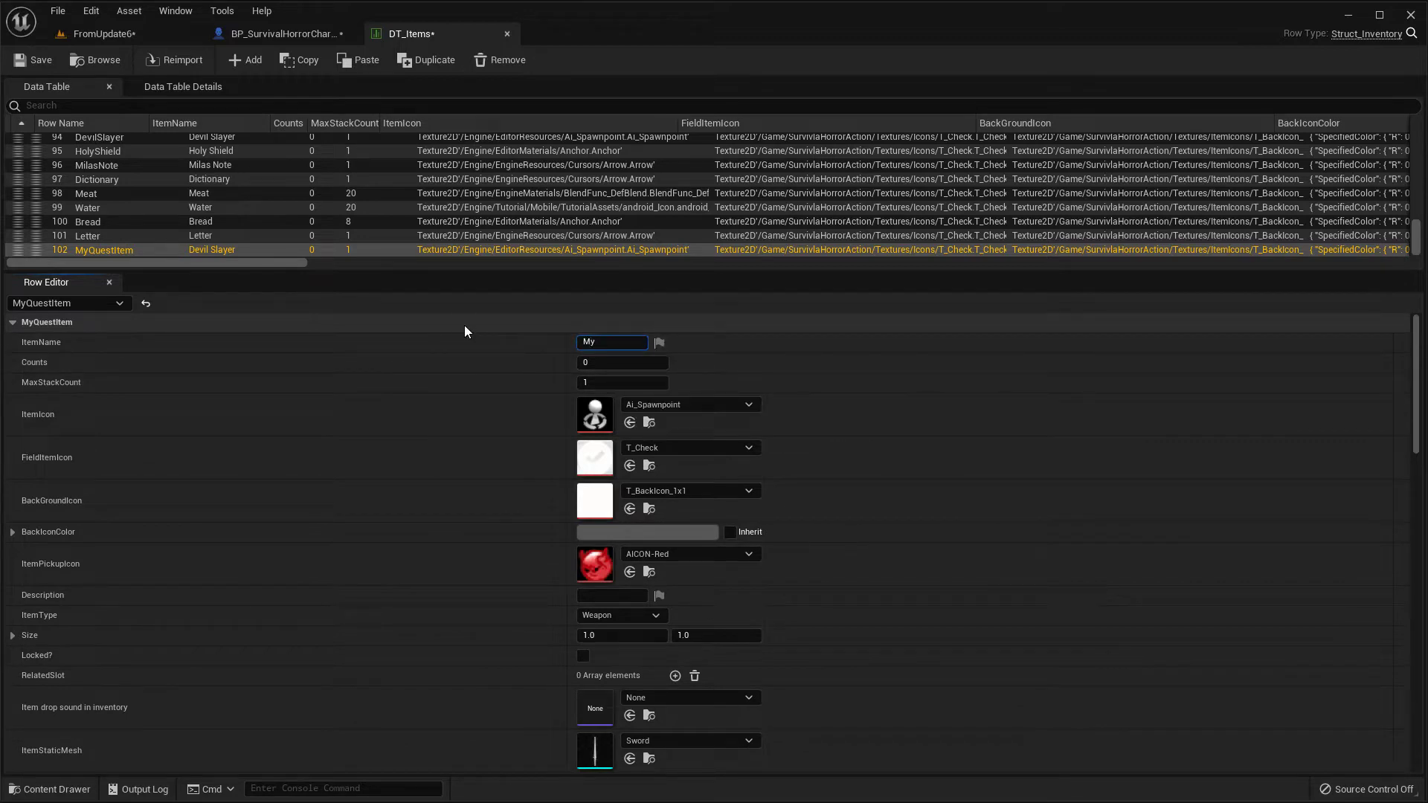
type(" Quest Item")
key("Return")
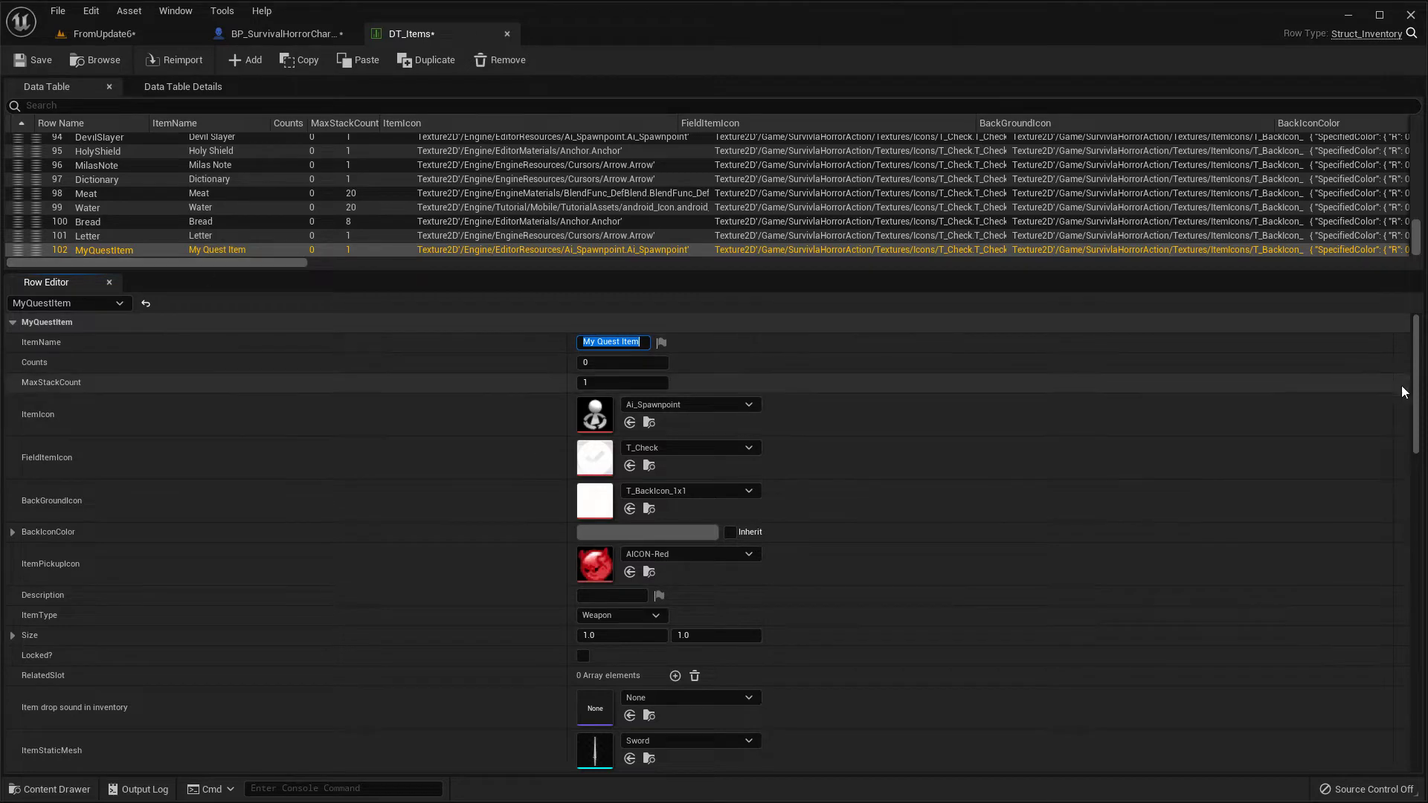
- Choose FamilySword as the quest row name in the QuestInformation of MyQuestItem
scroll(641, 758, "down", 15)
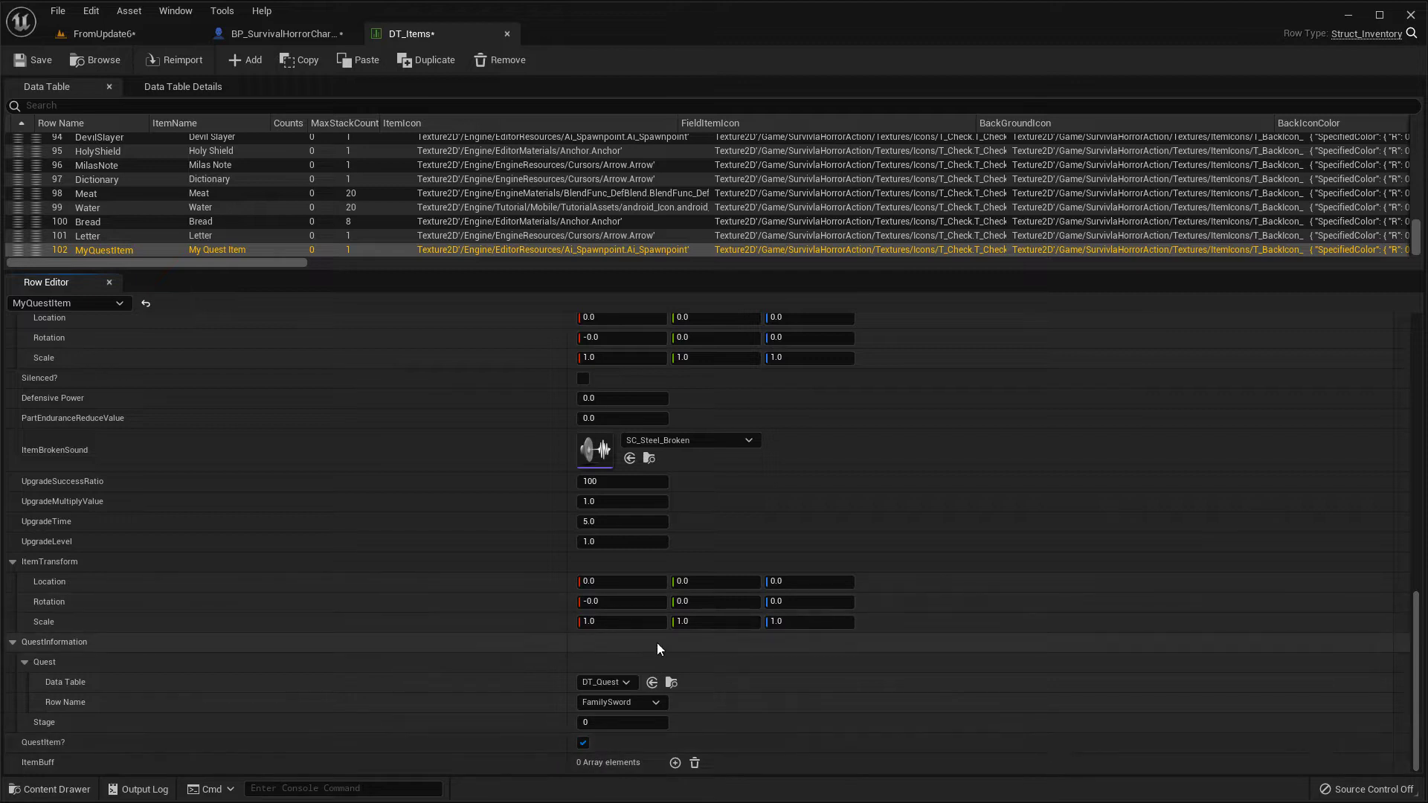
left_click(610, 703)
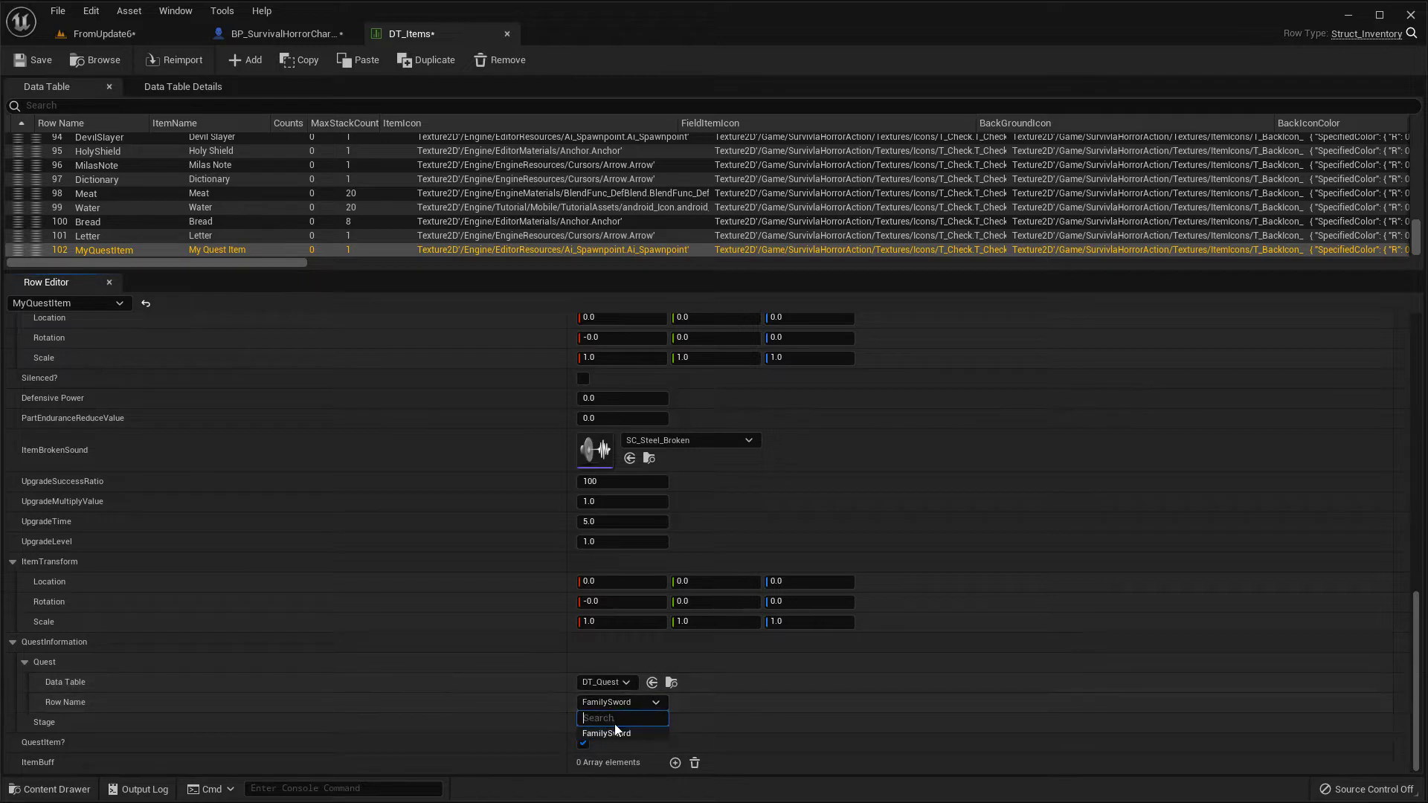
left_click(622, 703)
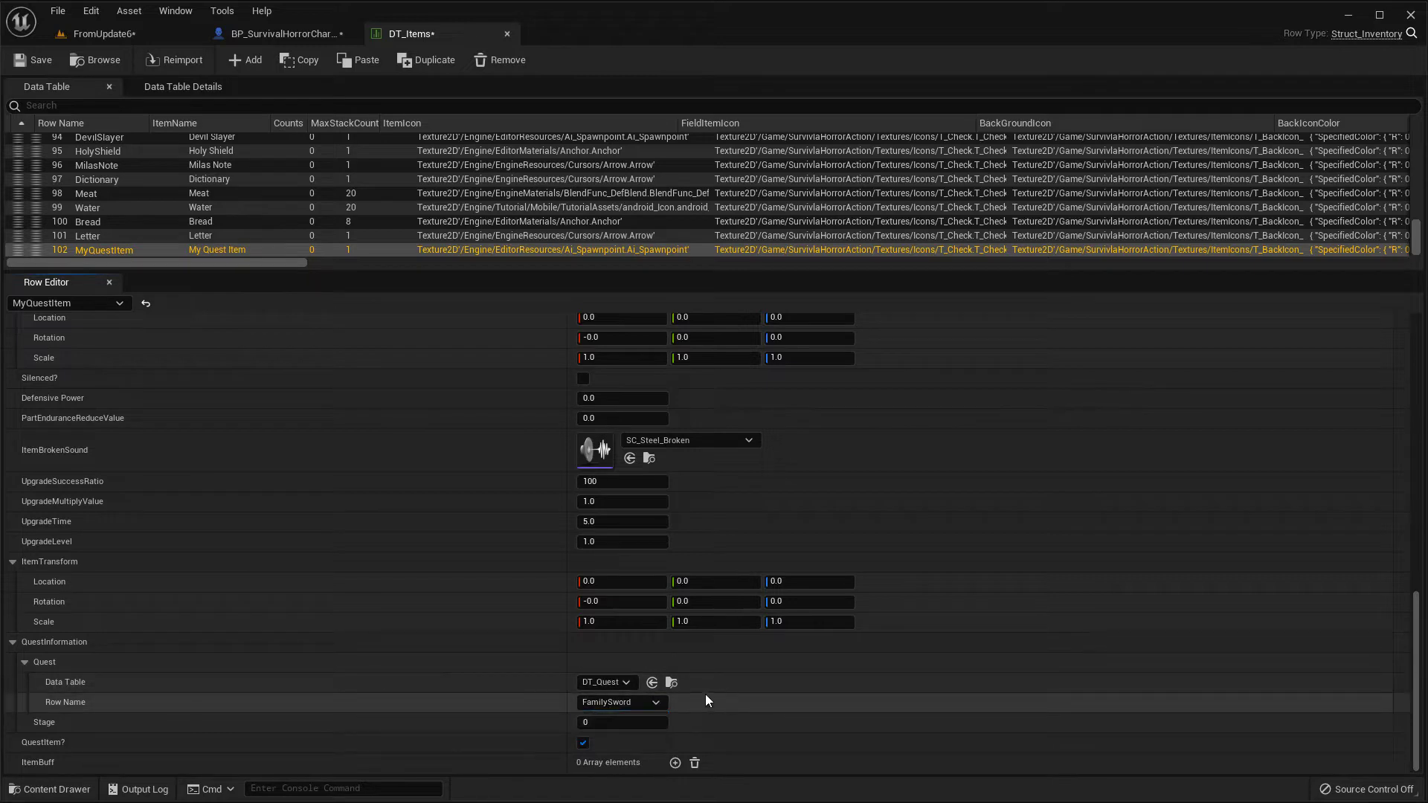
left_click(653, 706)
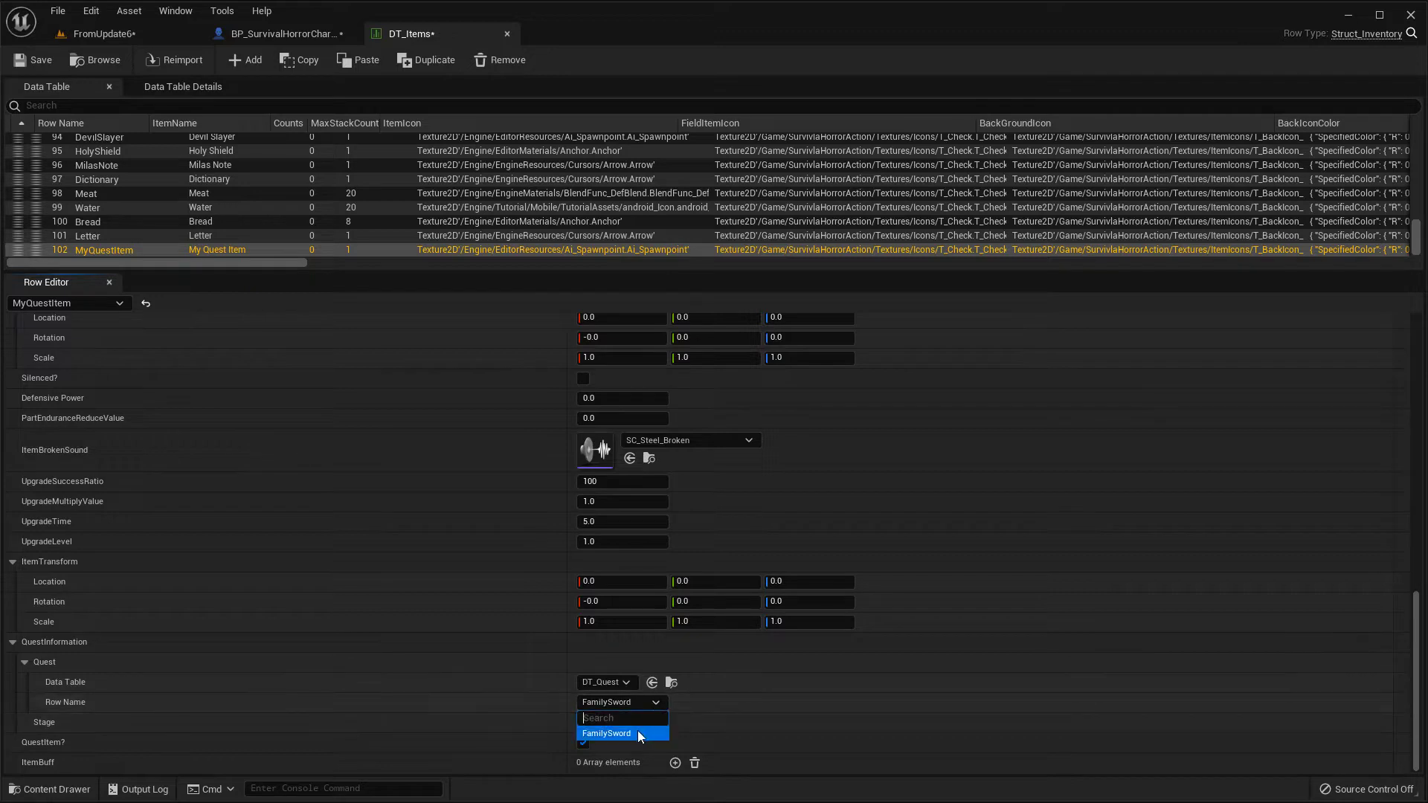
left_click(616, 731)
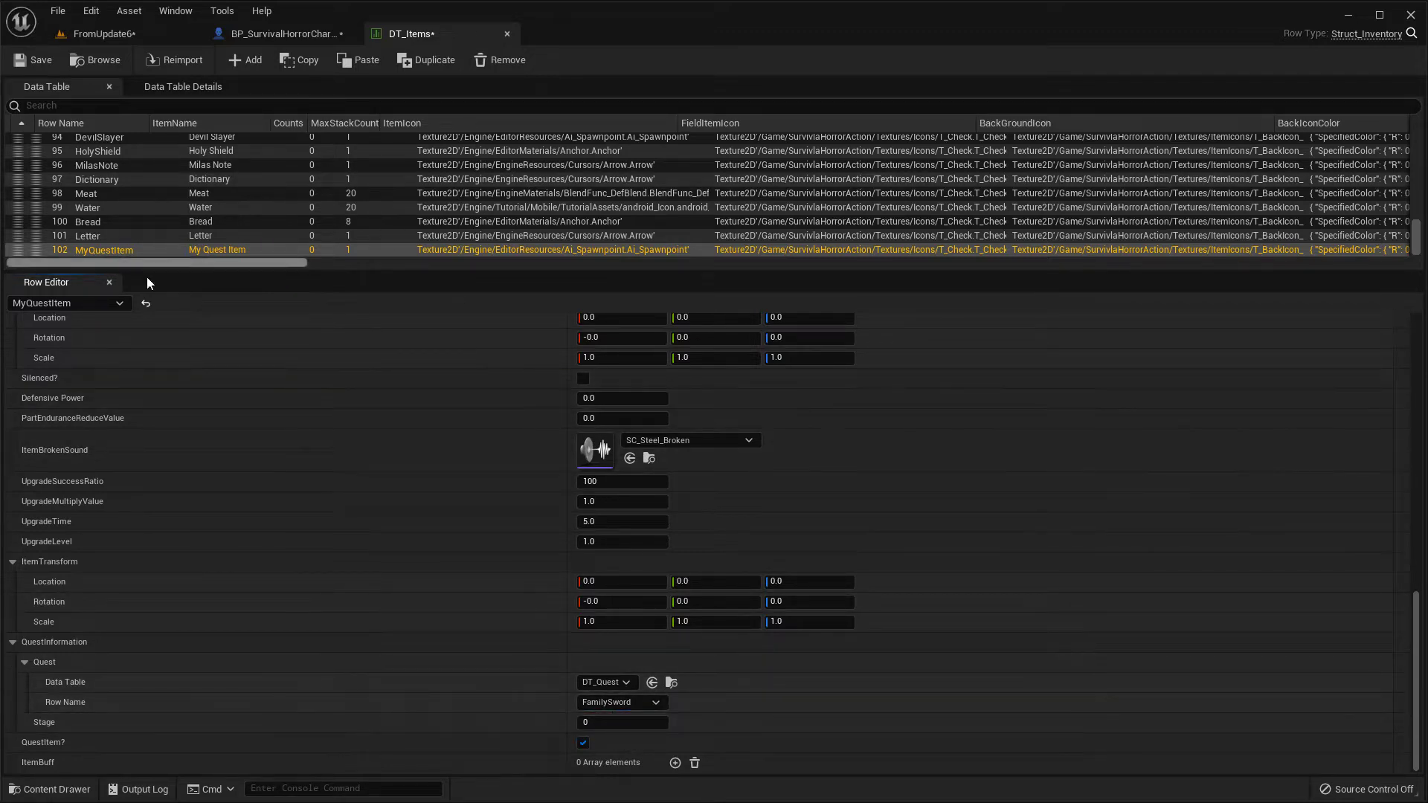
left_click(251, 64)
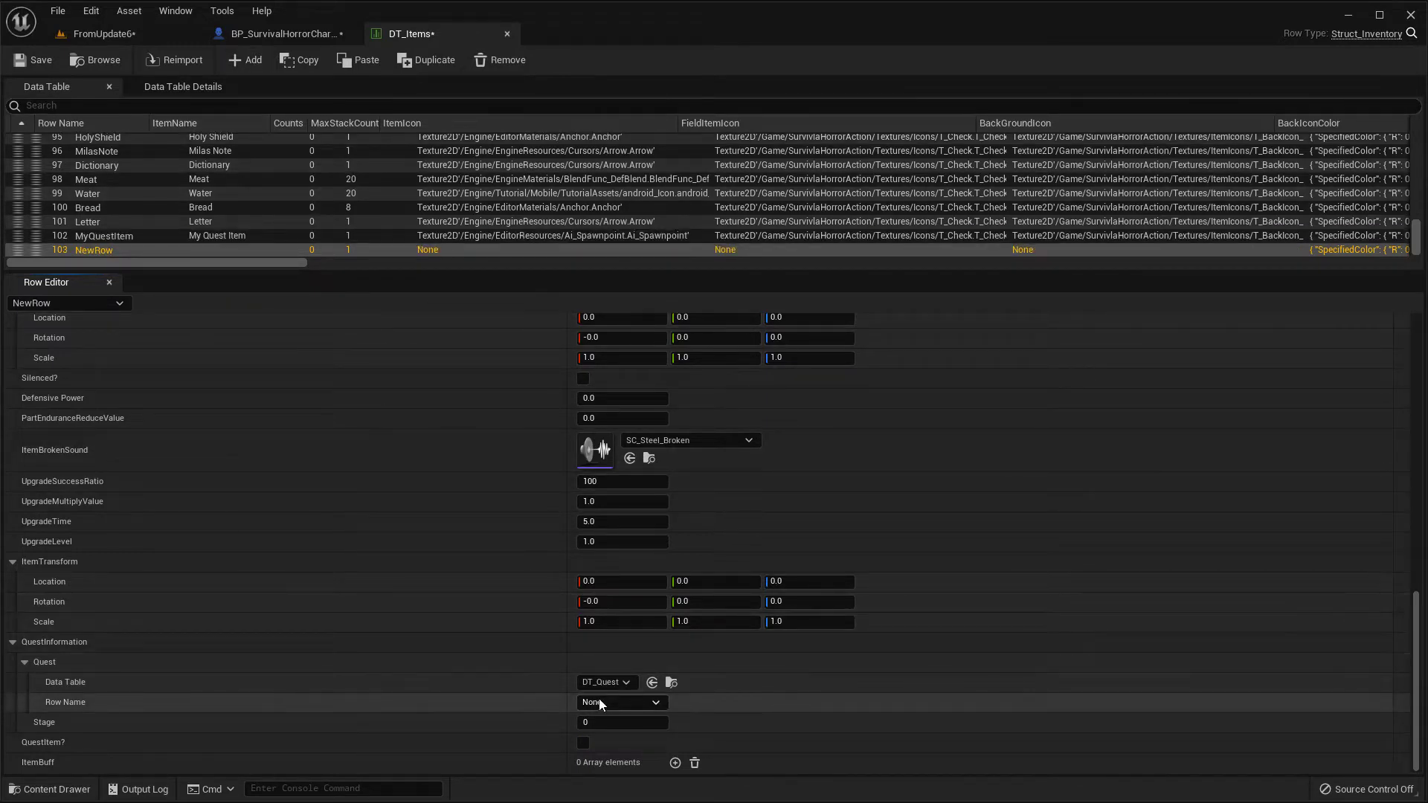
right_click(98, 239)
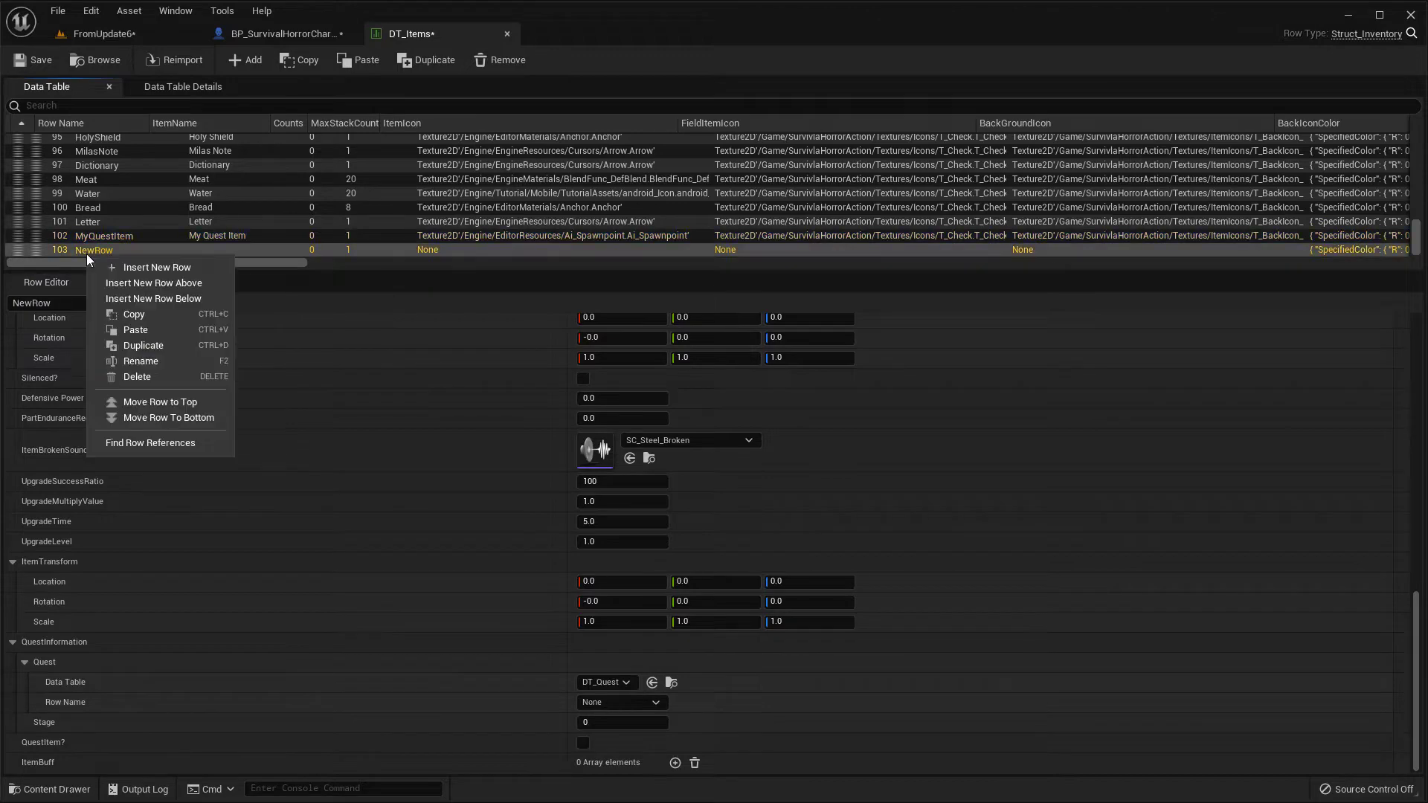
left_click(164, 364)
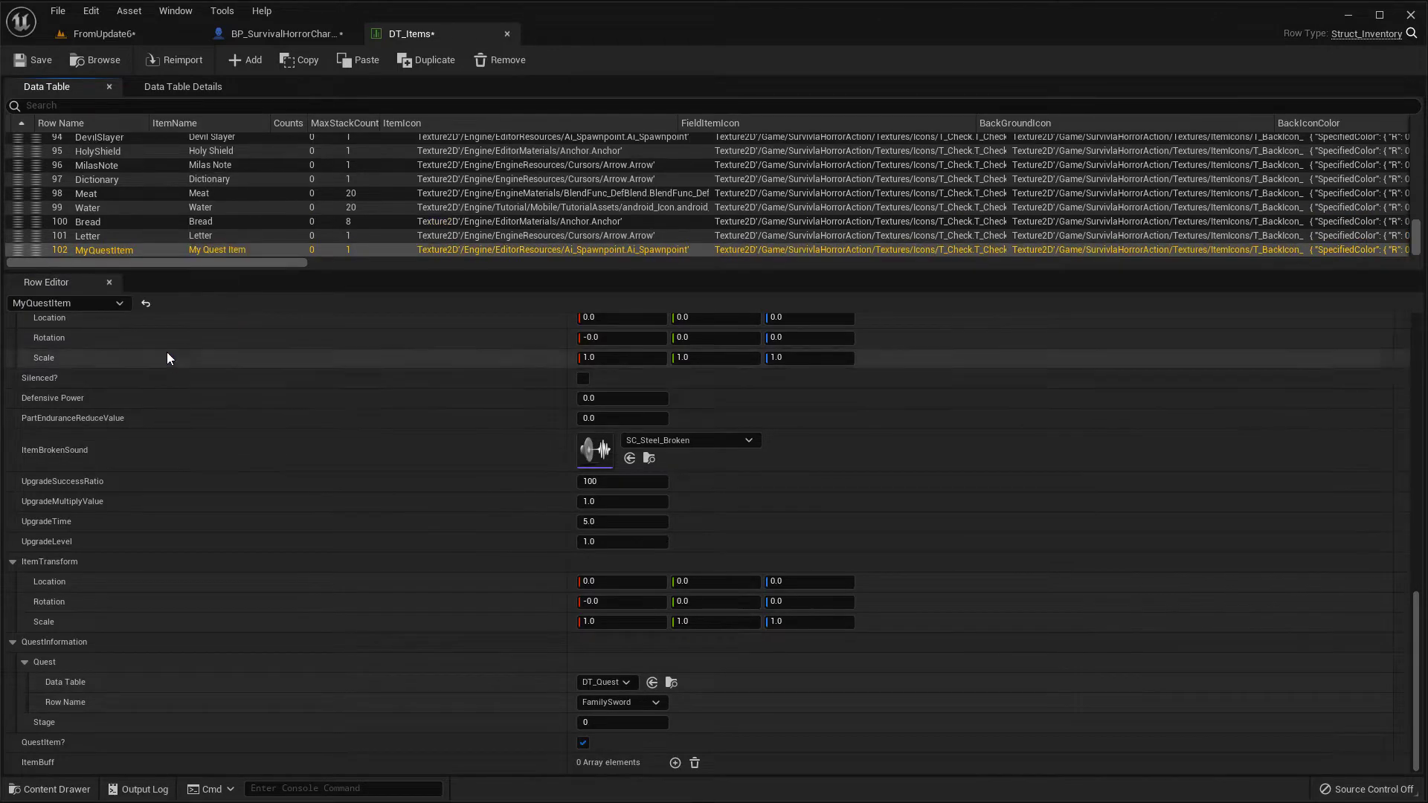
- Save the items data table and return to the FromUpdate6 level
left_click(48, 61)
left_click(258, 33)
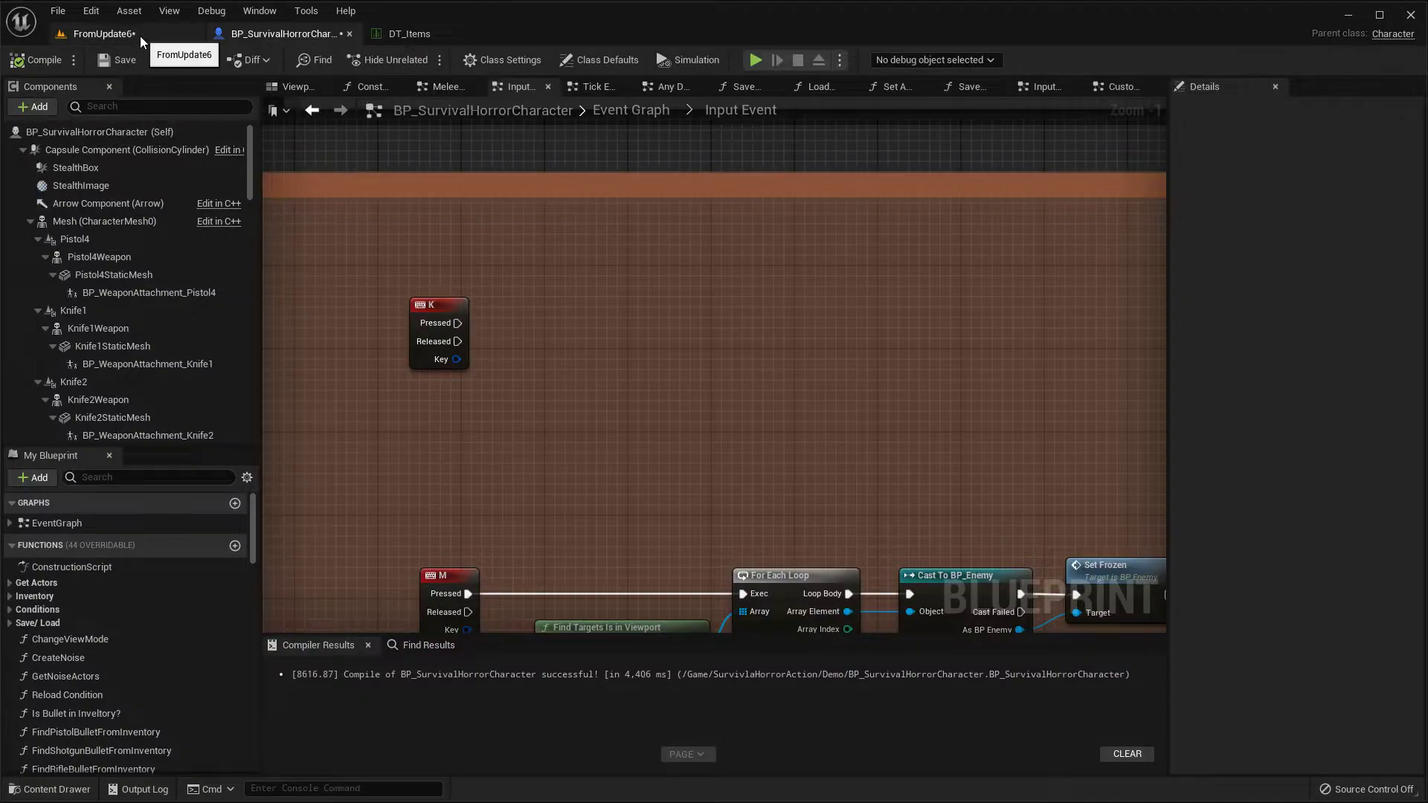
left_click(139, 36)
- Delete two nearby actors in the level and move the MilasNote item spawner along its X axis, closer to the player start
right_click_drag(409, 306, 260, 417)
key("Delete")
left_click(620, 559)
key("Delete")
left_click(494, 543)
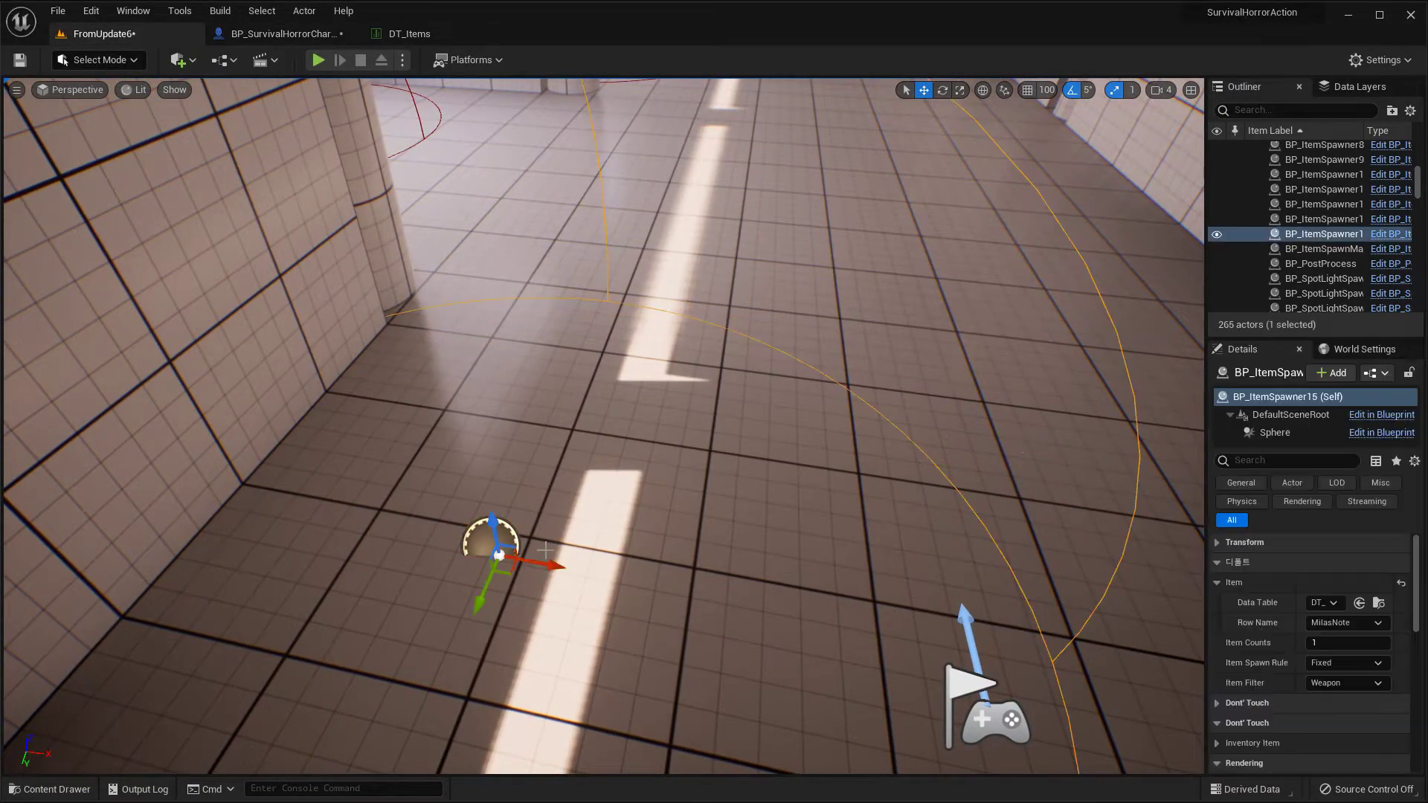
left_click_drag(543, 563, 631, 579)
- Set the selected item spawner's Row Name to MyQuestItem
left_click(409, 35)
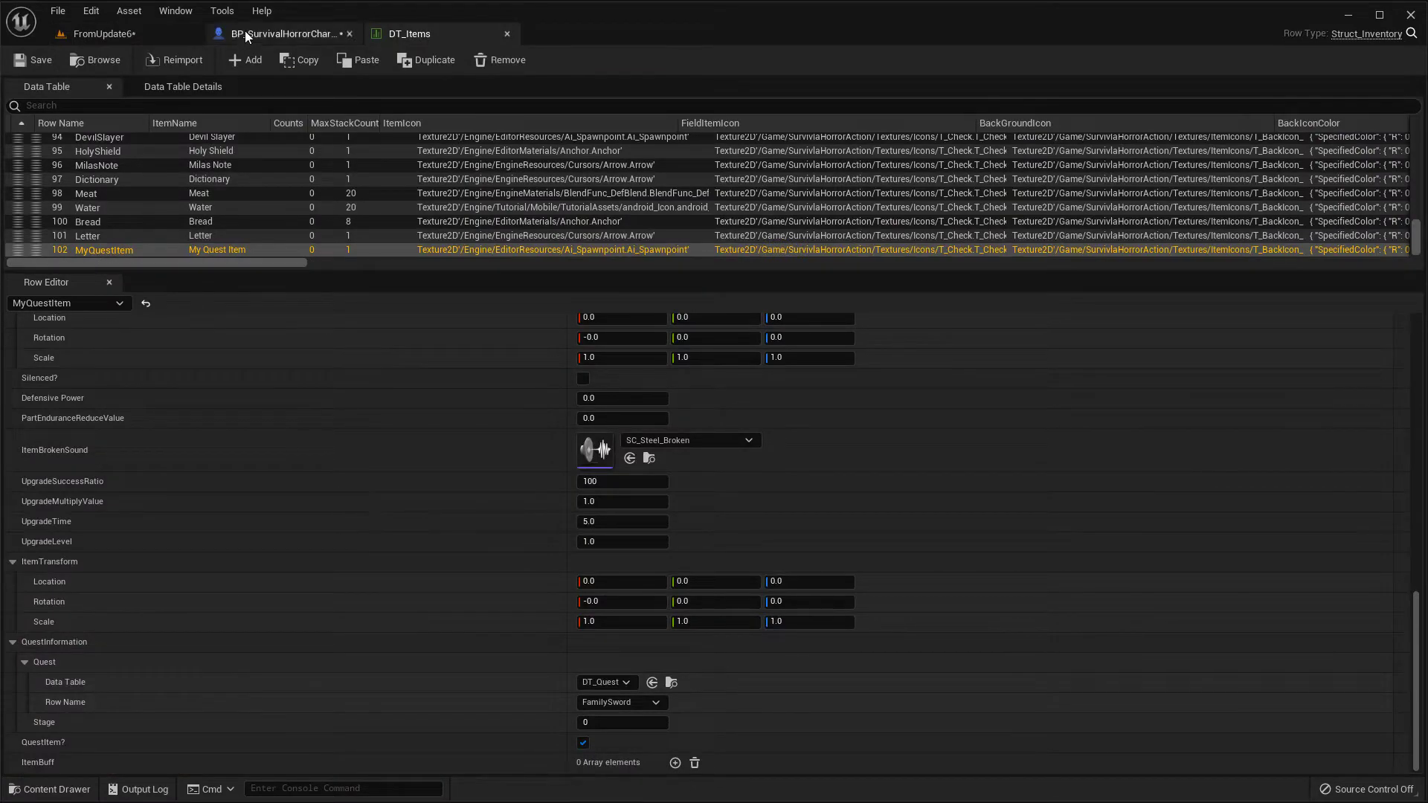
left_click(104, 33)
left_click(1343, 623)
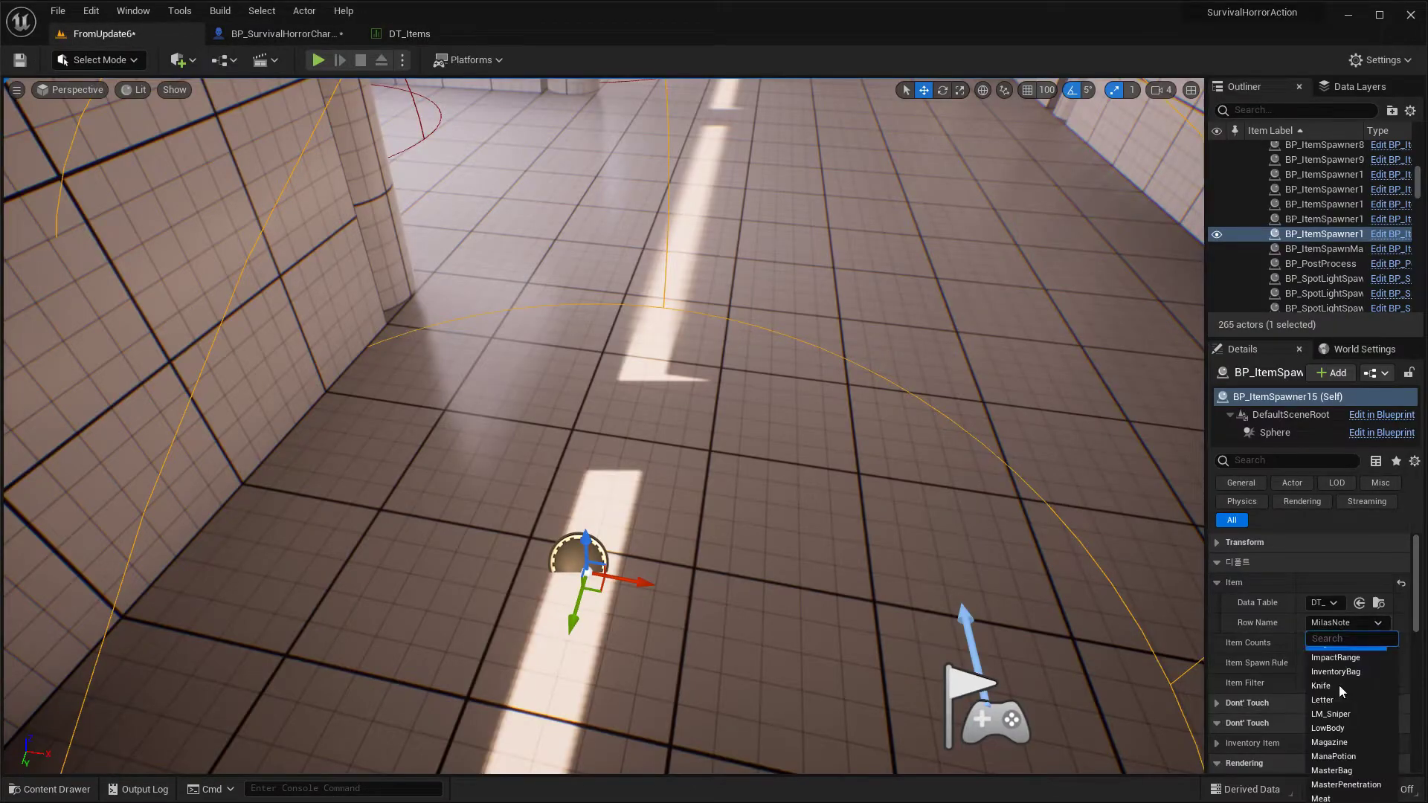
type("myq")
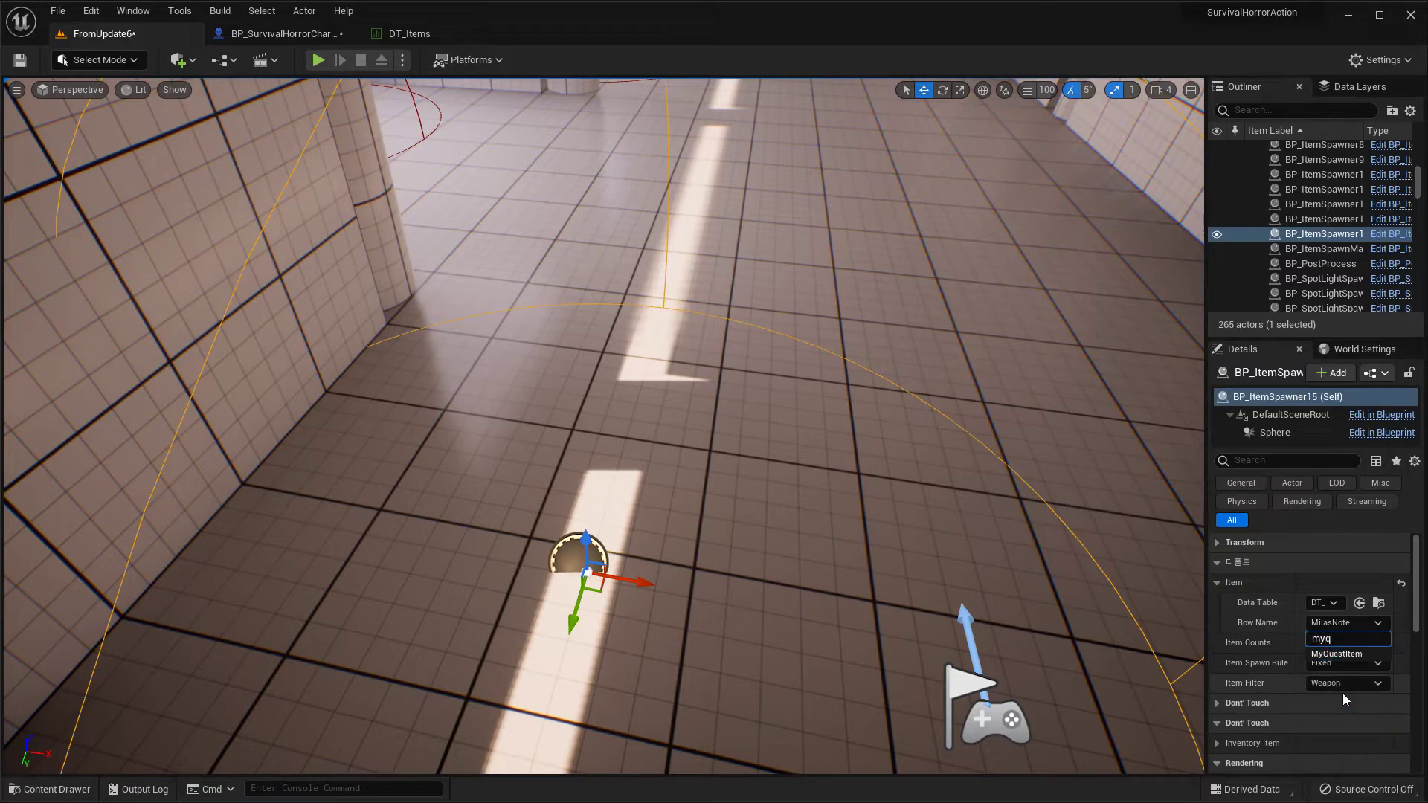
left_click(1339, 654)
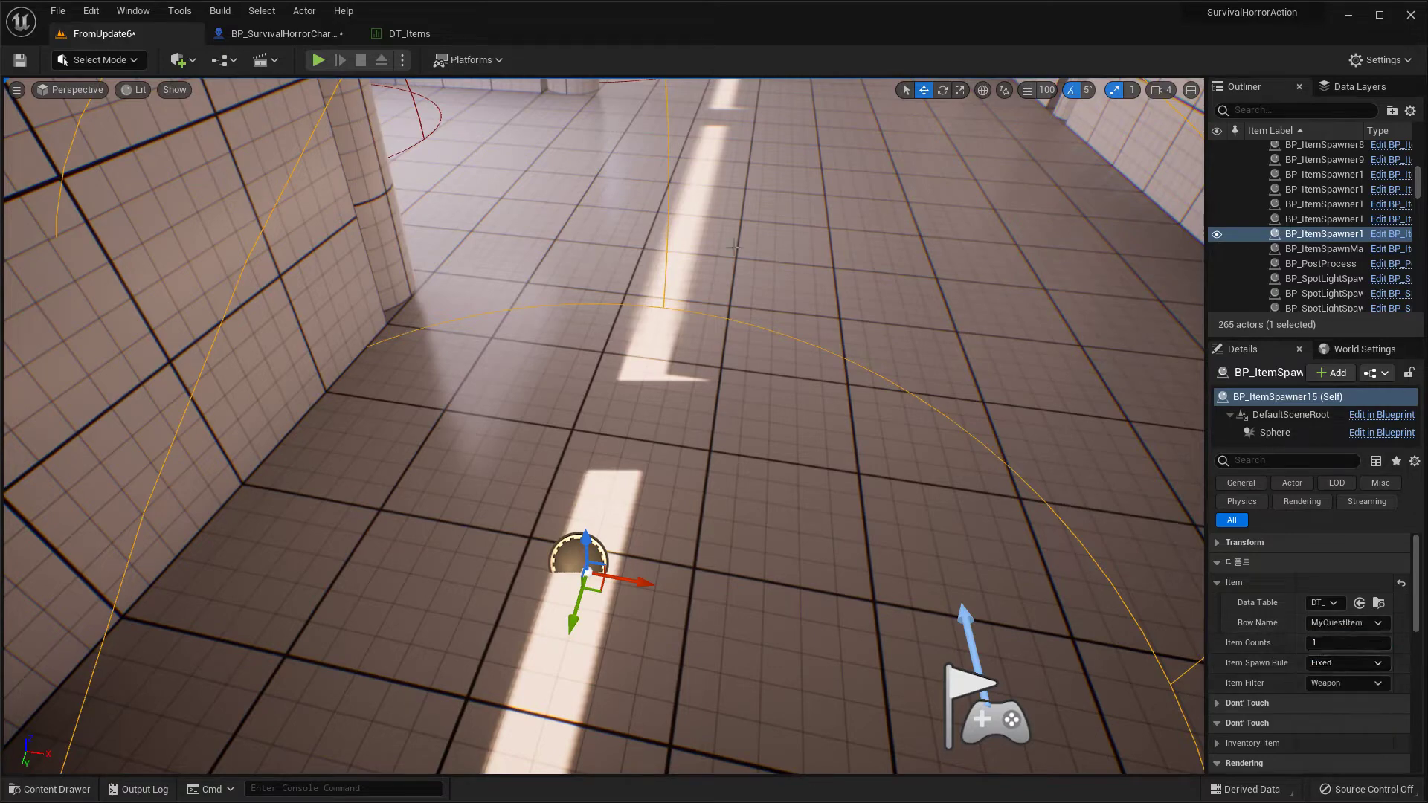
- Play-test the level around the item spawner to check whether MyQuestItem spawns, and reopen the DT_Items data table
left_click(318, 60)
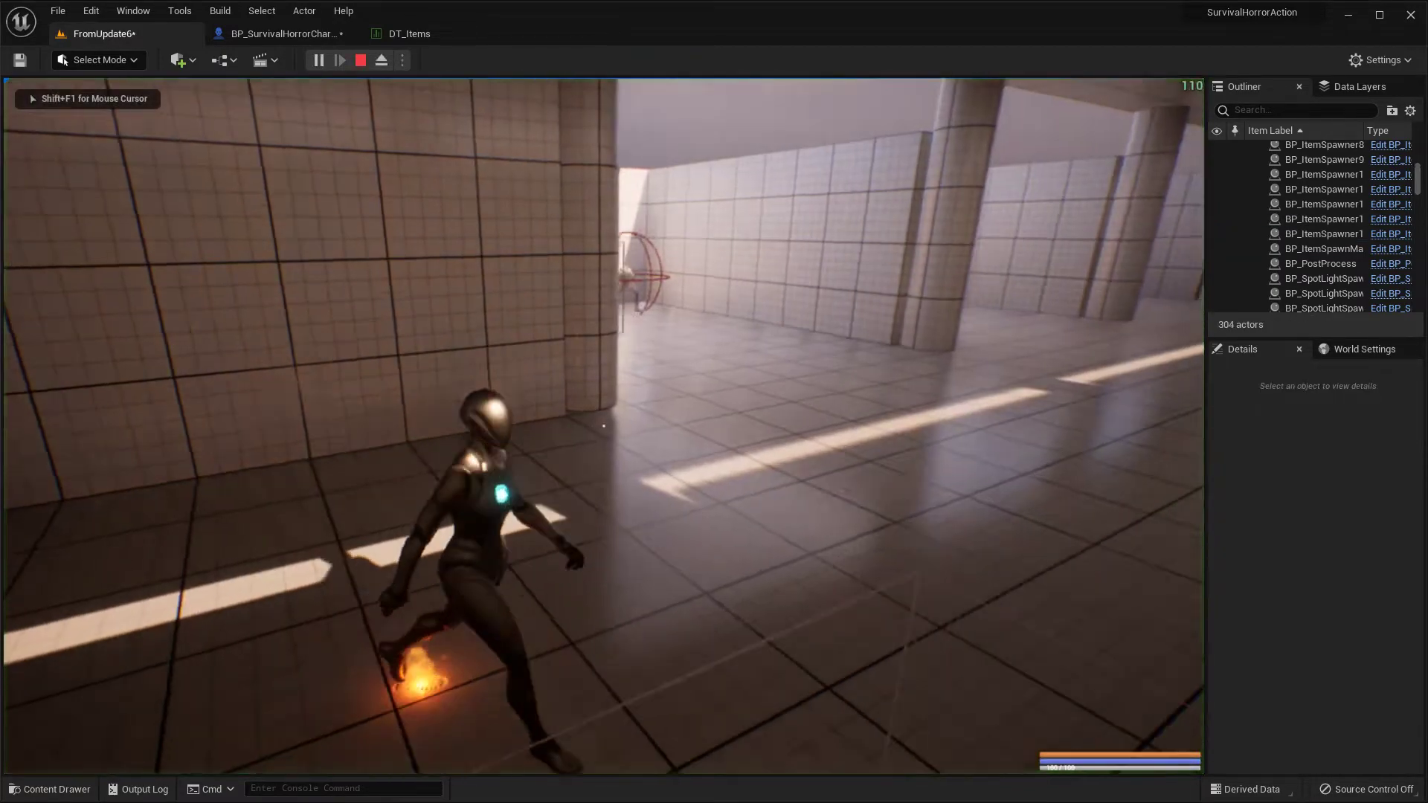
key("Escape")
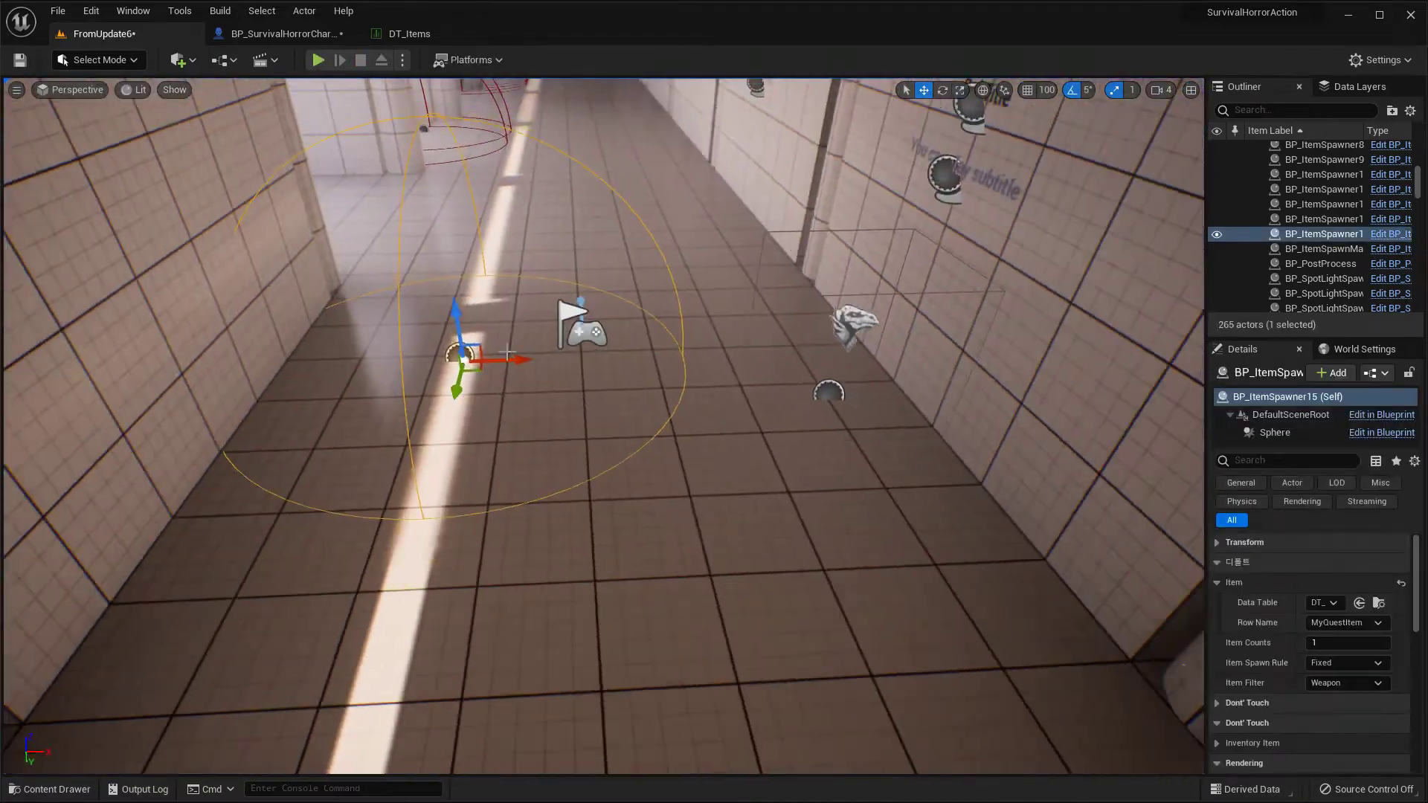
right_click_drag(717, 395, 521, 297)
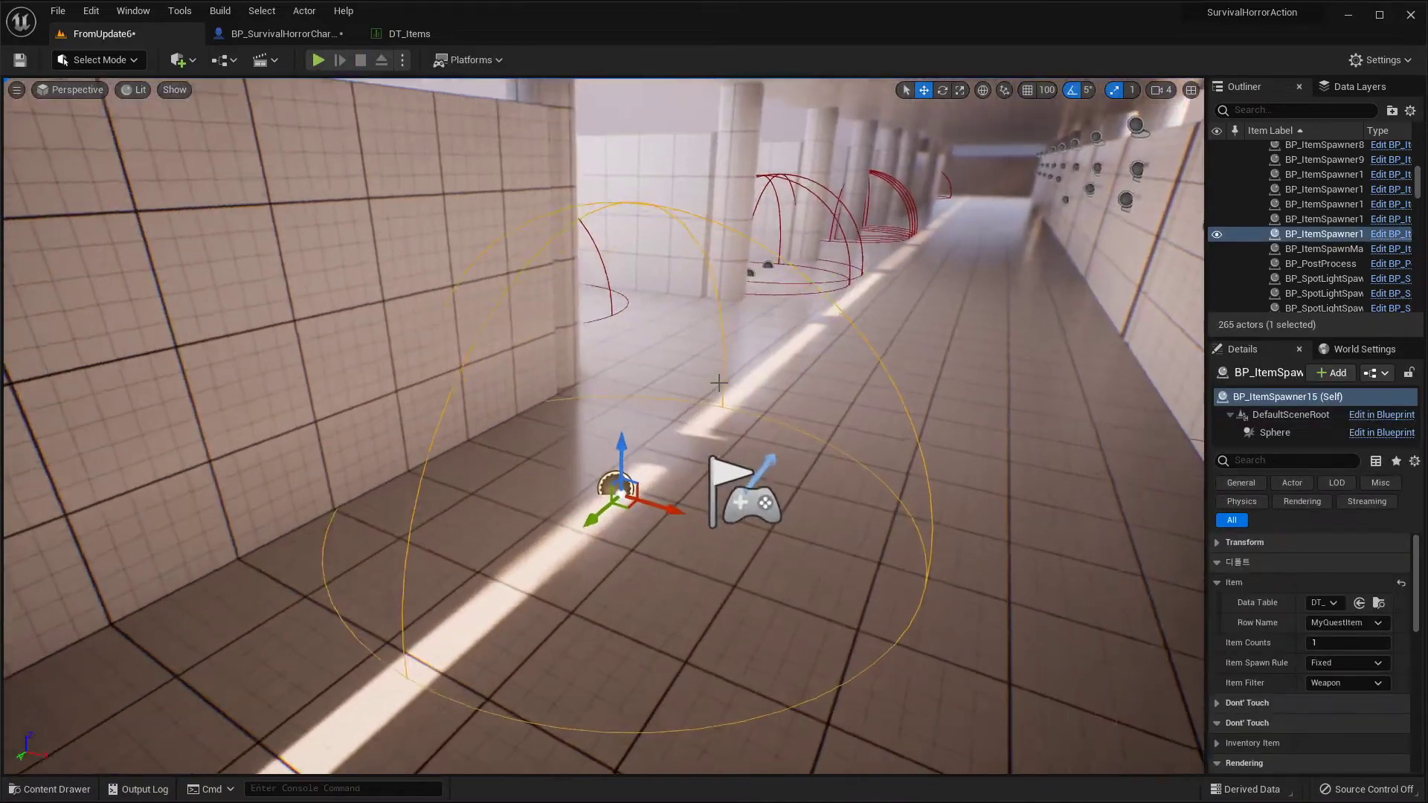
left_click(318, 61)
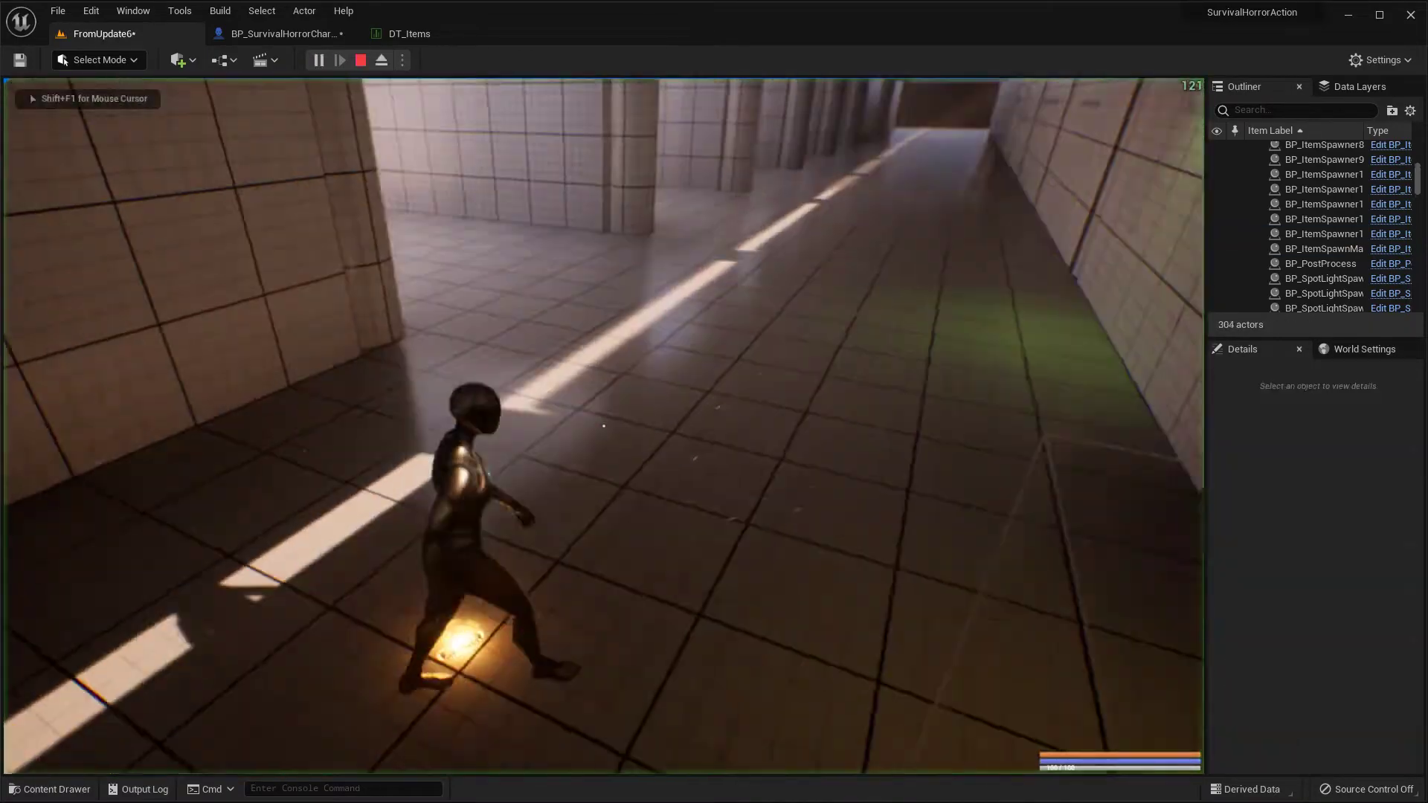
key("s")
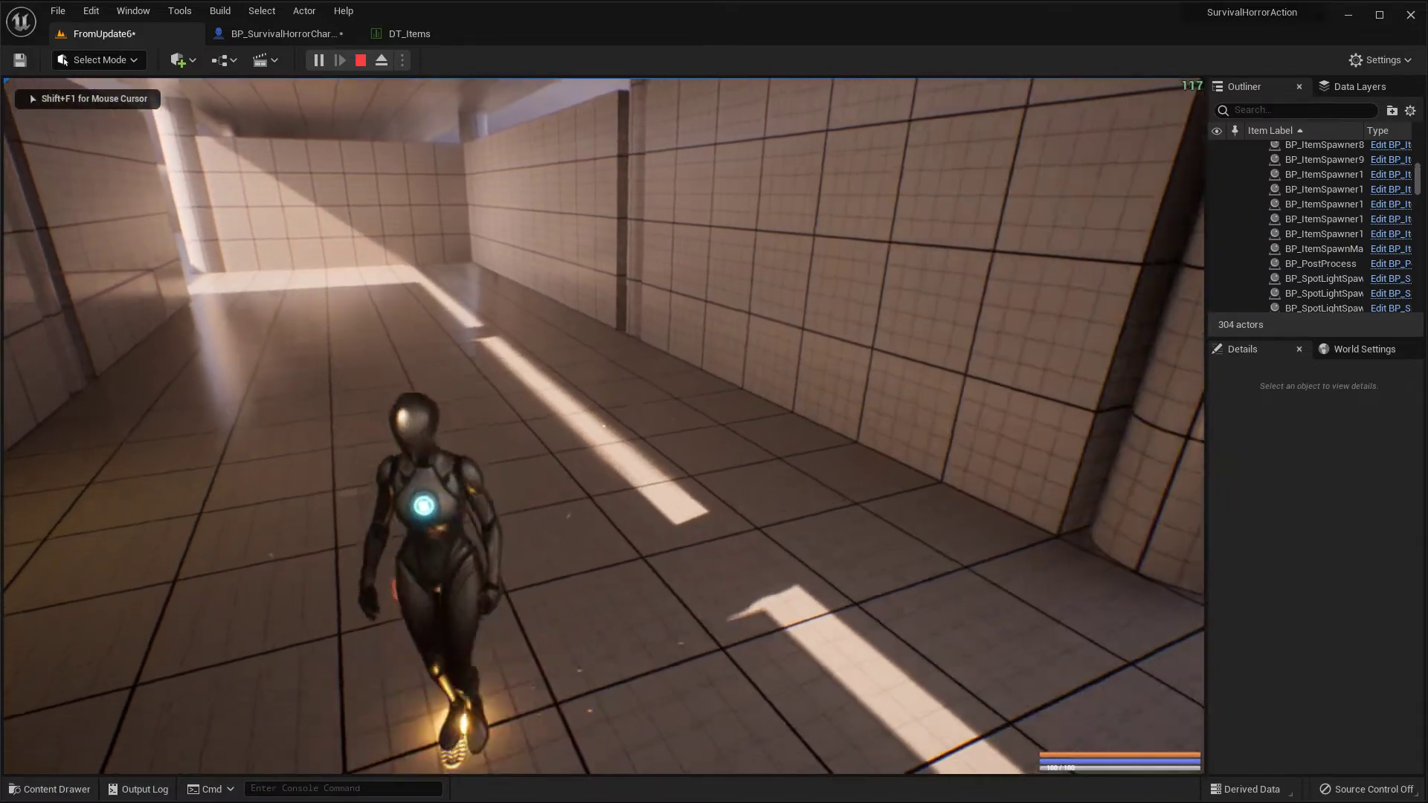
key("w")
key("w")
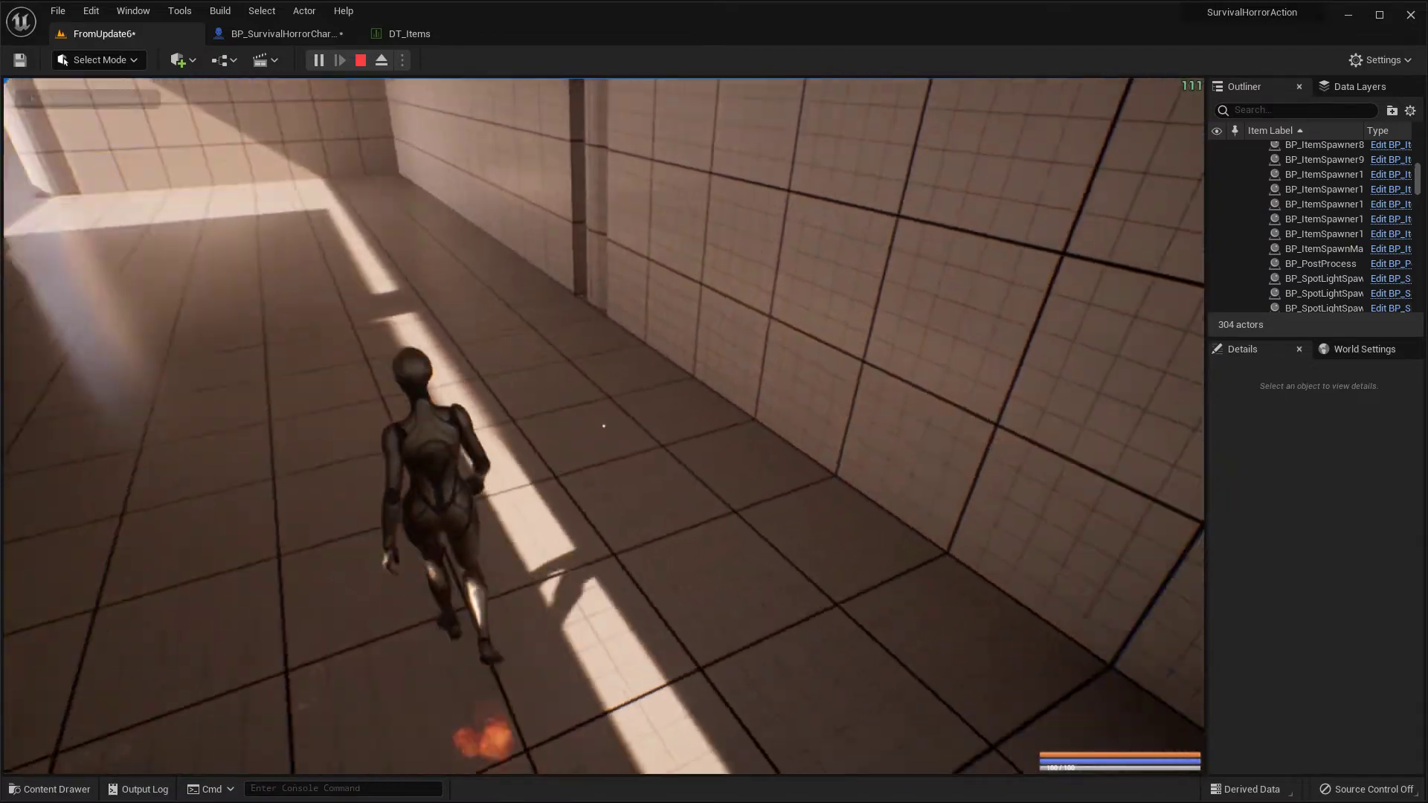
key("w")
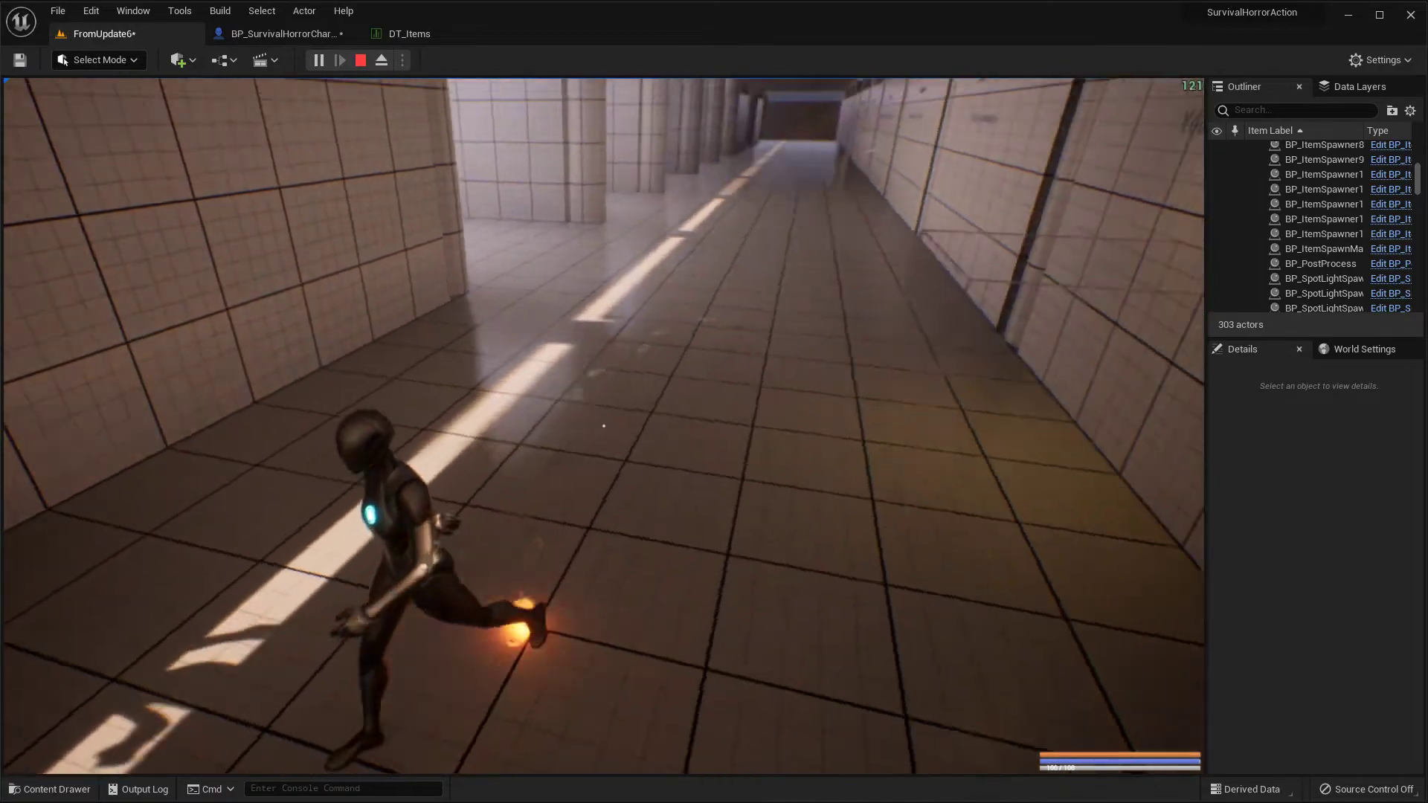
key("w")
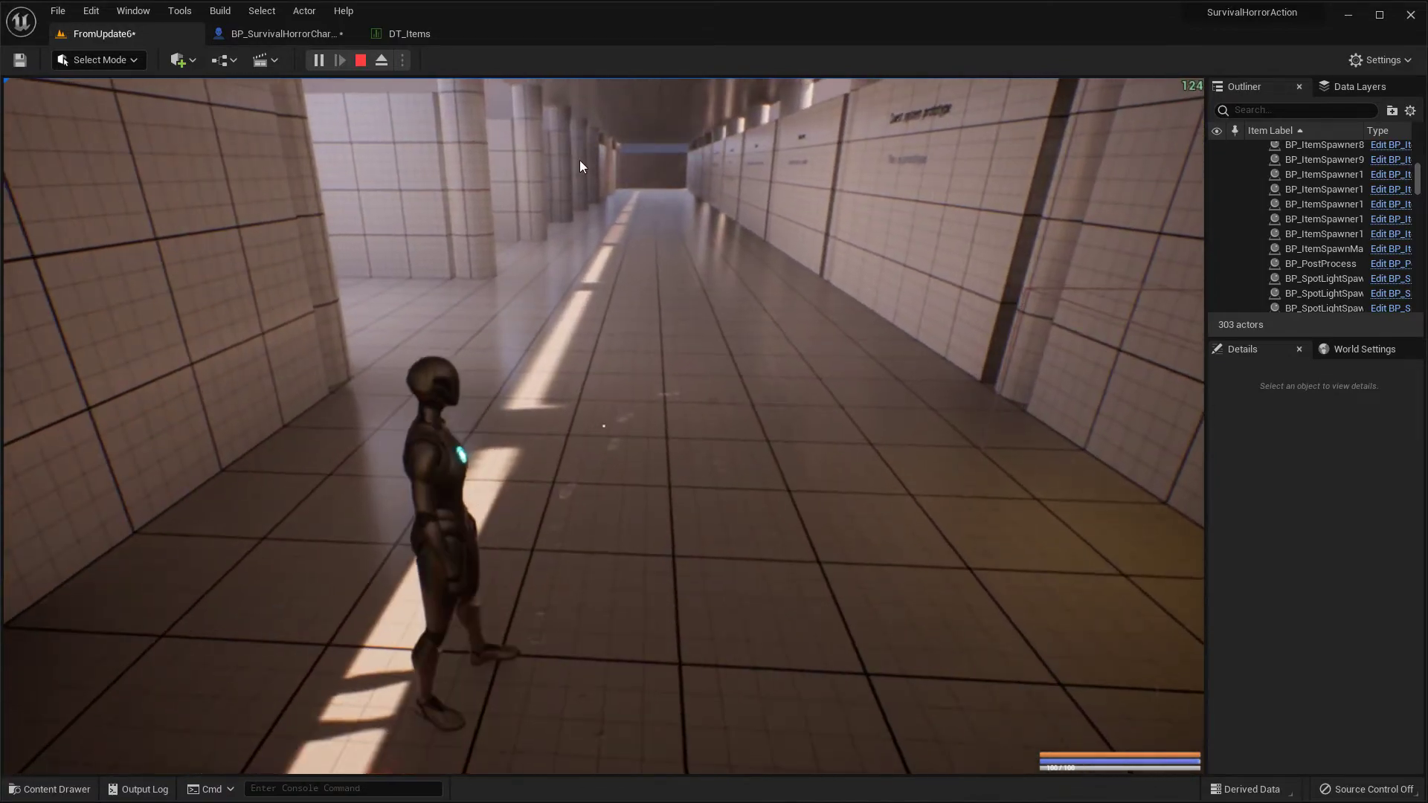
key("Escape")
left_click(422, 33)
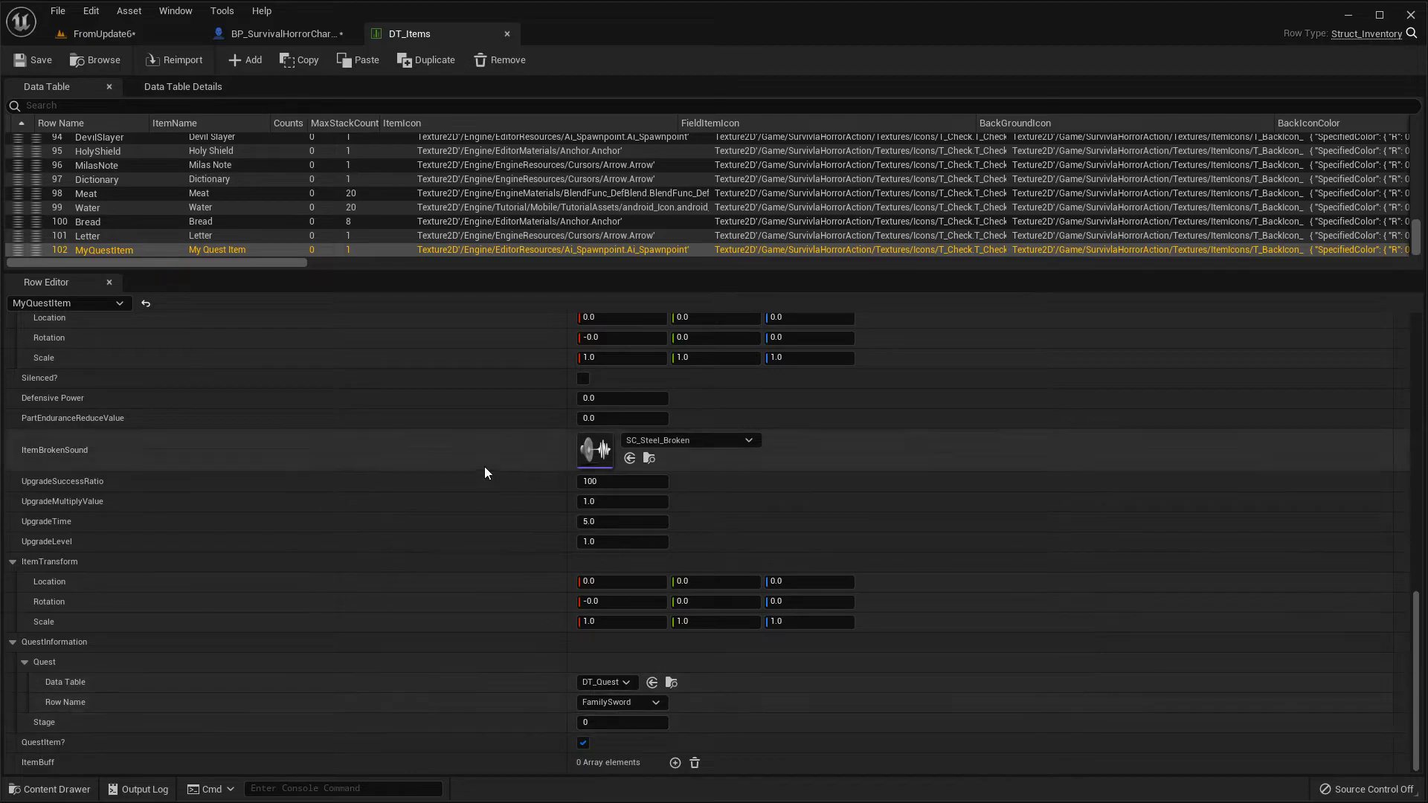
- Return to the FromUpdate6 level and play-test around the MyQuestItem spawner without starting the quest
left_click(141, 34)
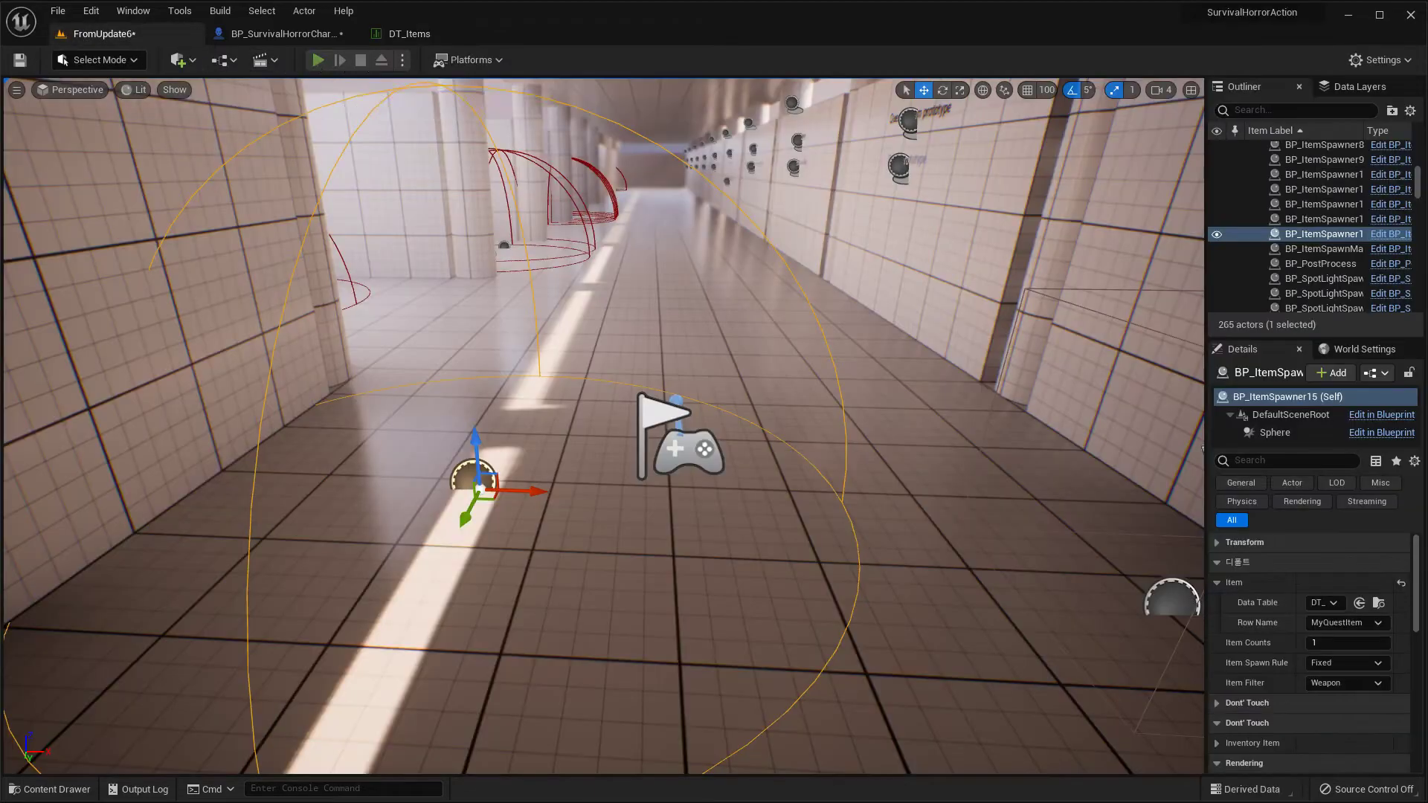
left_click(318, 60)
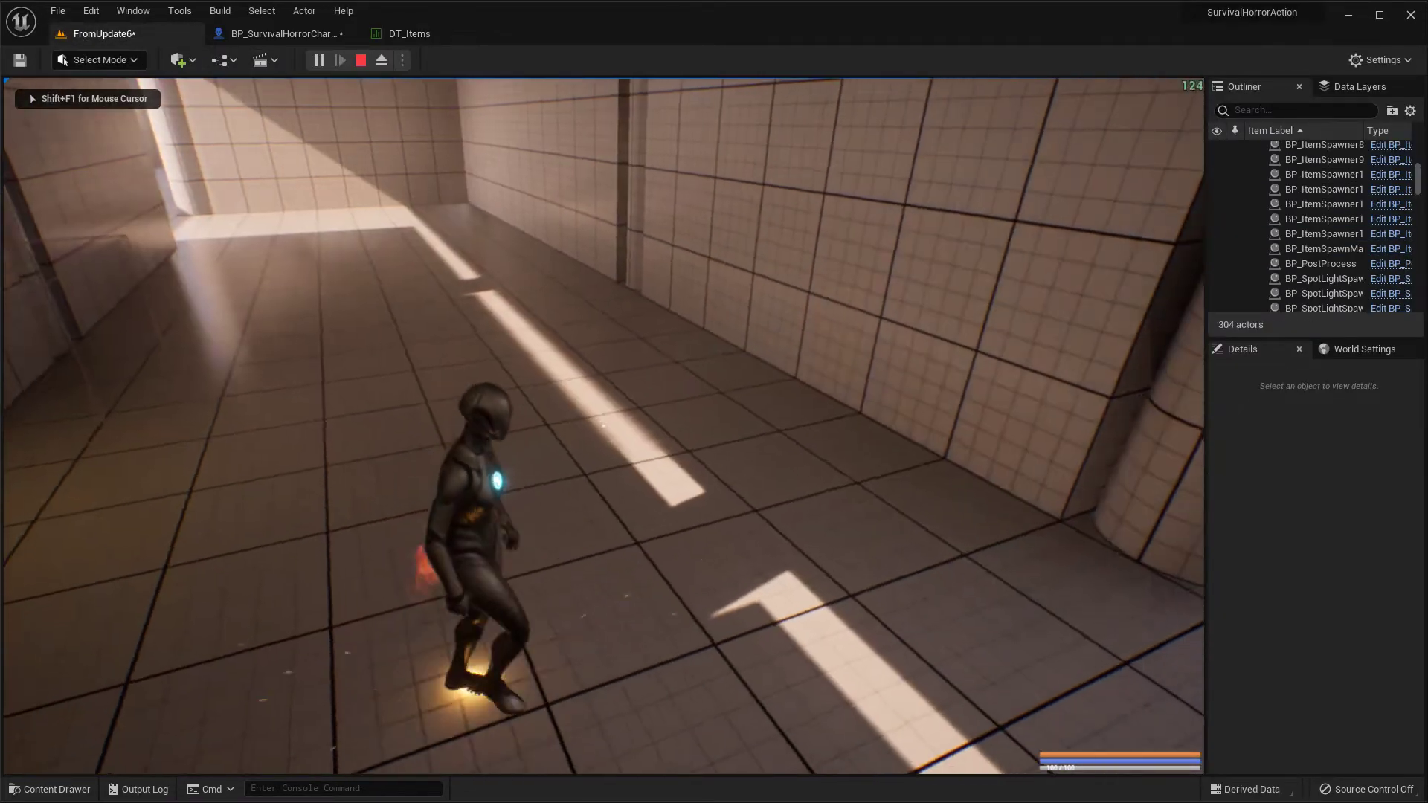
key("w")
key("a")
key("d")
key("a")
key("s")
key("w")
key("Escape")
- Search the Blueprints folder for "start" and place a BP_StartQuest actor on the floor near the MyQuestItem spawner
key("d")
right_click_drag(411, 150, 245, 160)
right_click_drag(417, 179, 406, 253)
key("ctrl+space")
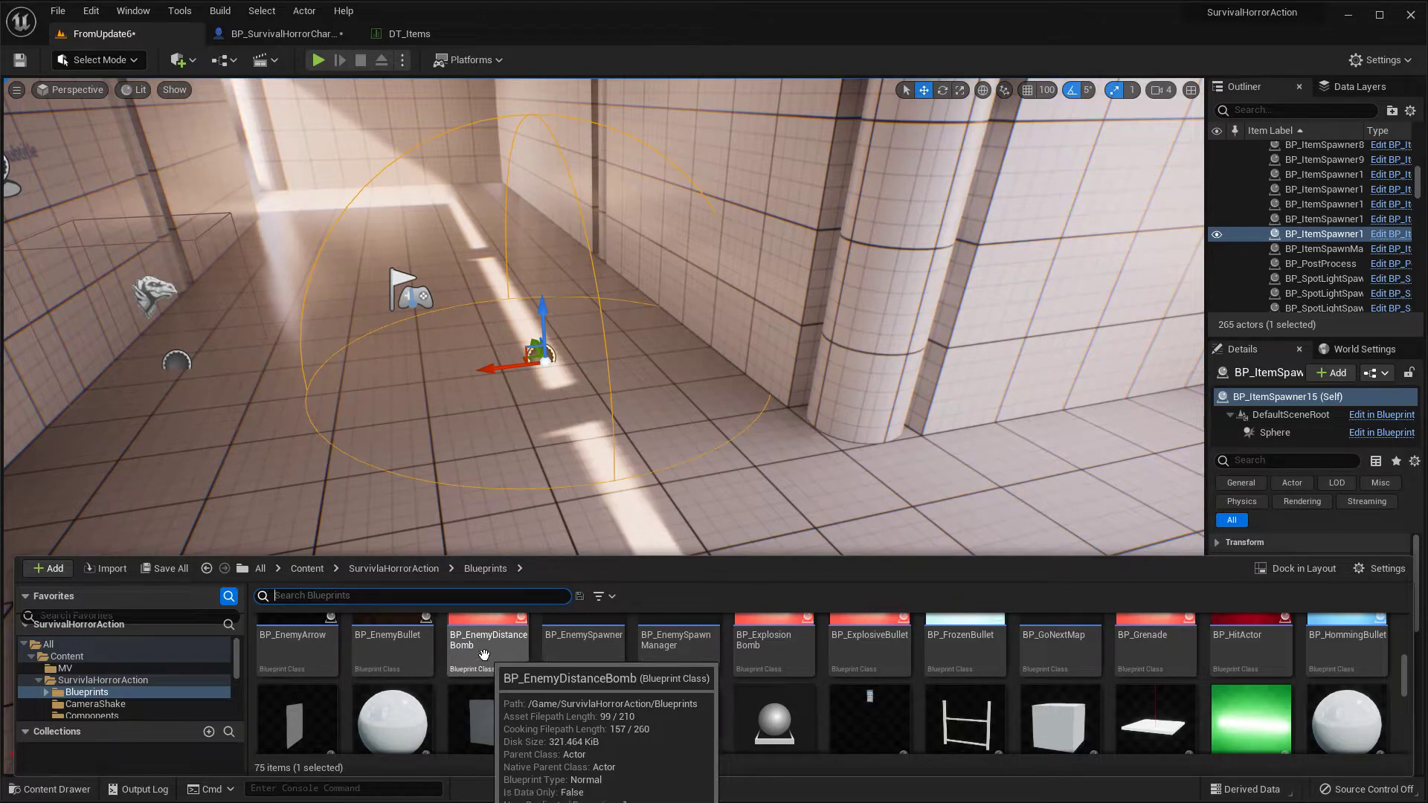
scroll(487, 672, "down", 5)
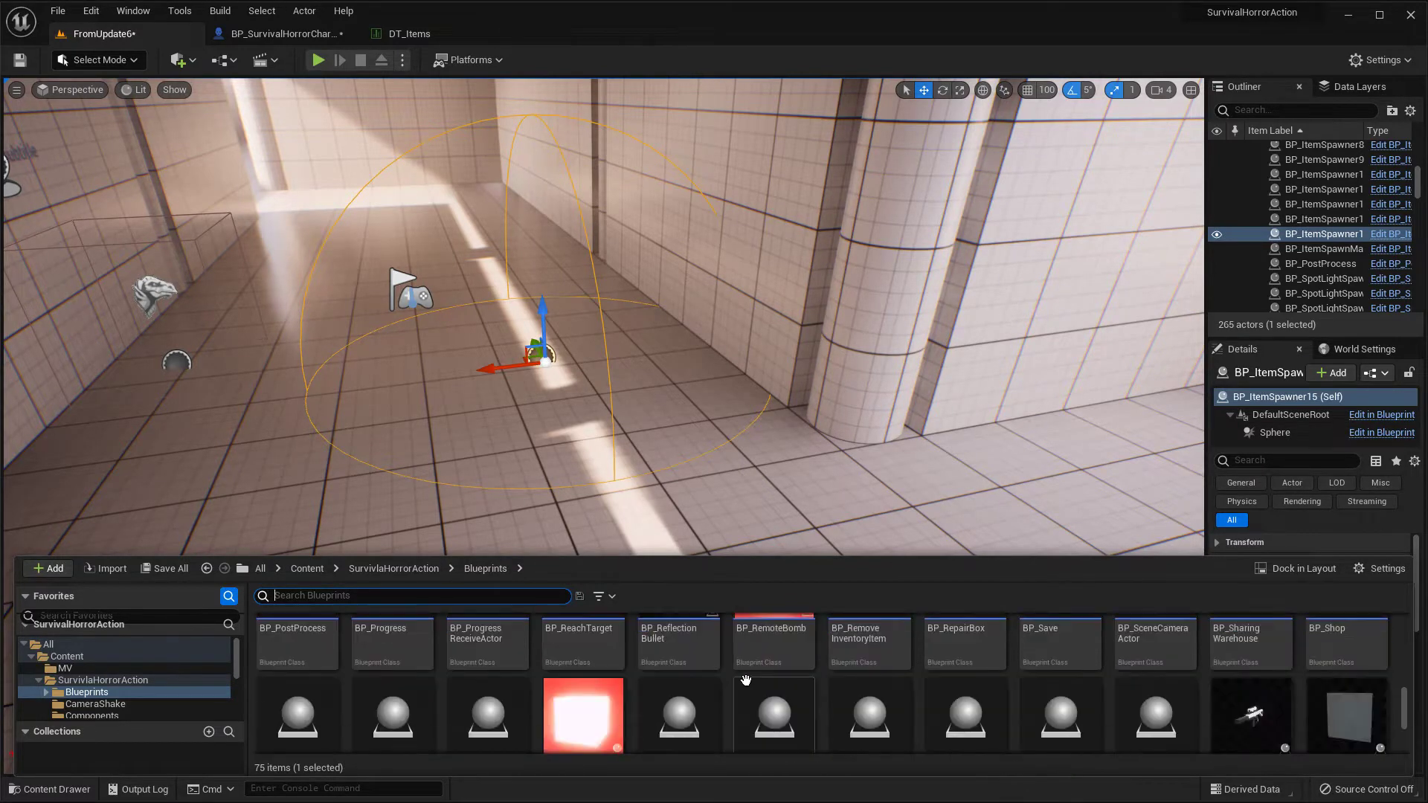
scroll(745, 678, "down", 3)
scroll(549, 680, "up", 3)
type("st")
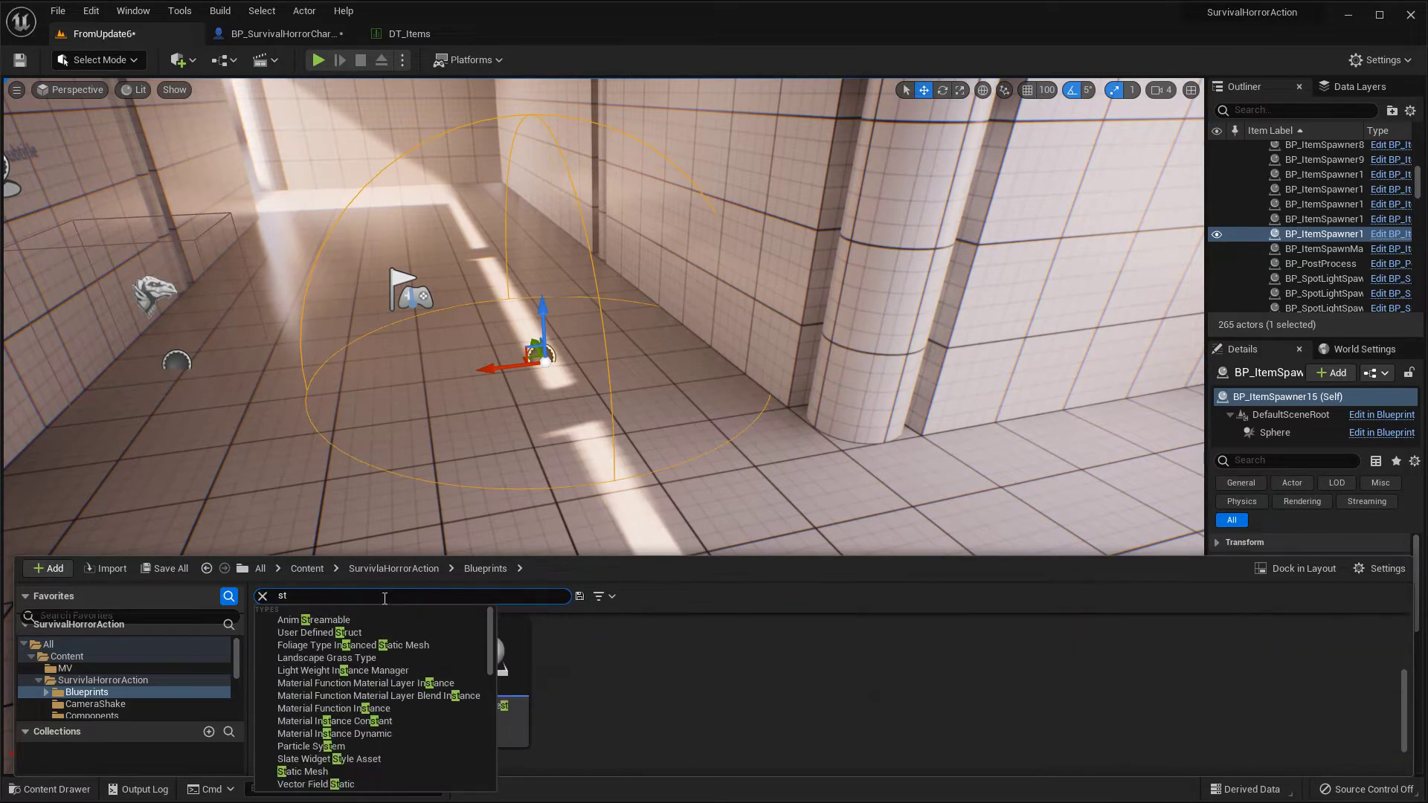
type("art")
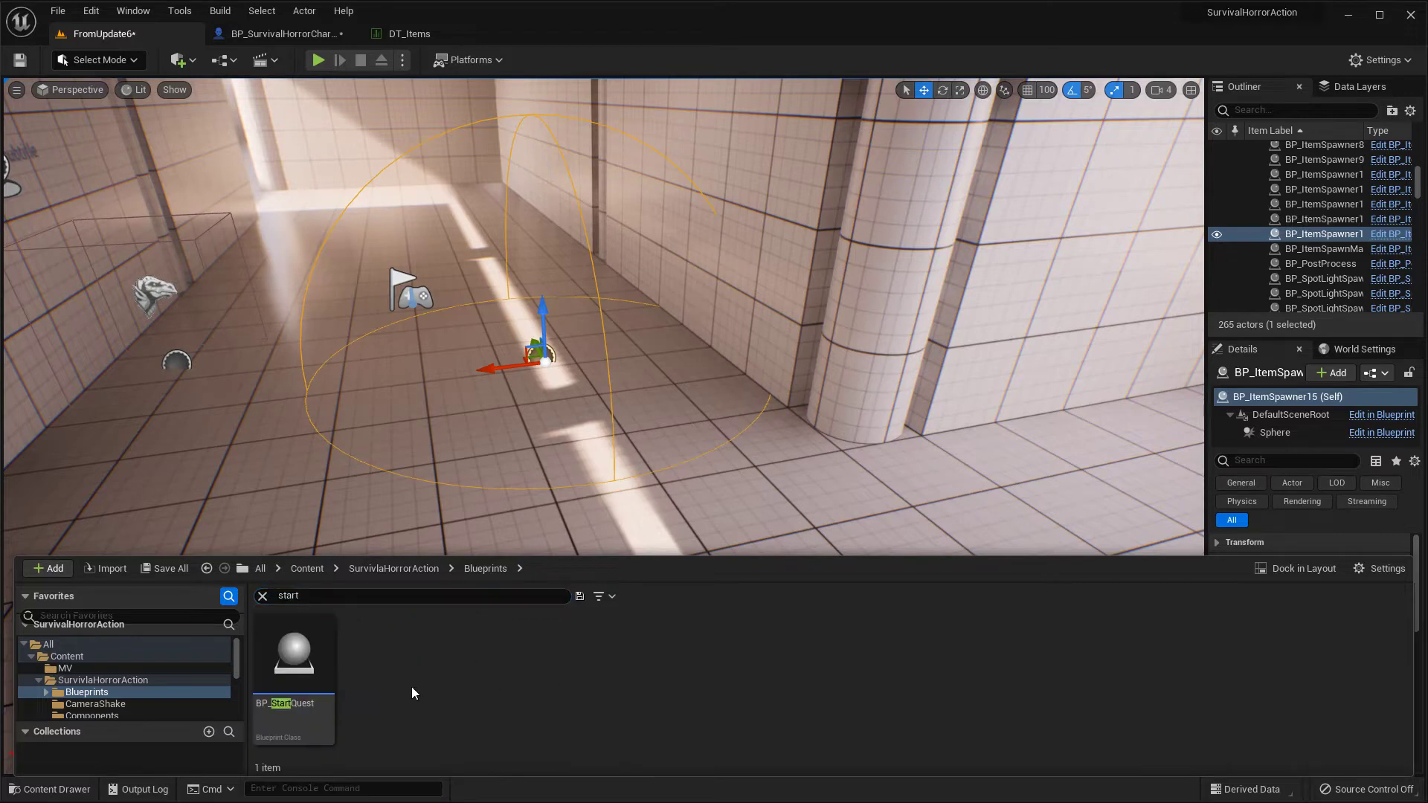
left_click_drag(296, 674, 690, 513)
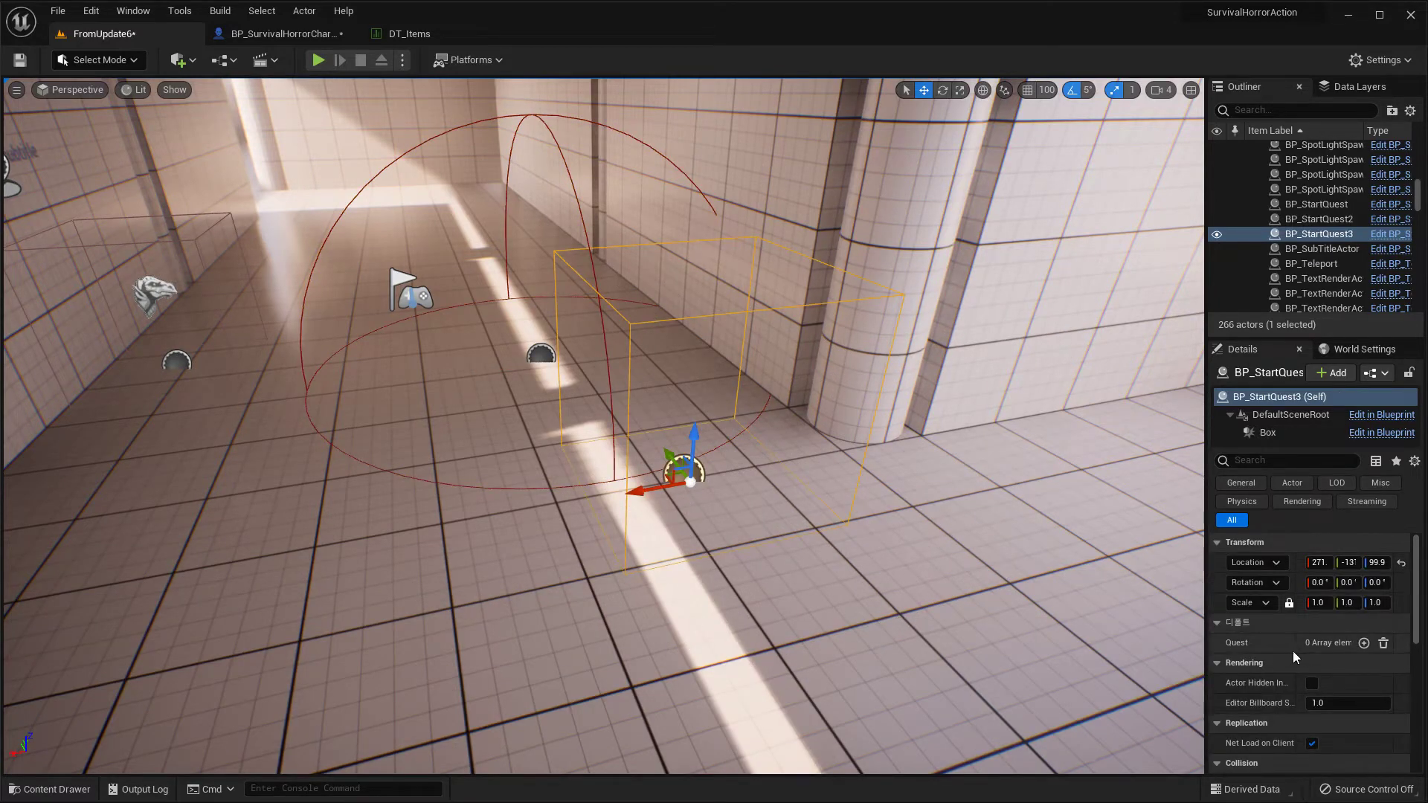
- Add a Quest entry to the start-quest actor with row FamilySword and stage 0, comparing it with MyQuestItem's quest information in DT_Items
left_click(1363, 643)
left_click(1229, 662)
scroll(1287, 650, "down", 2)
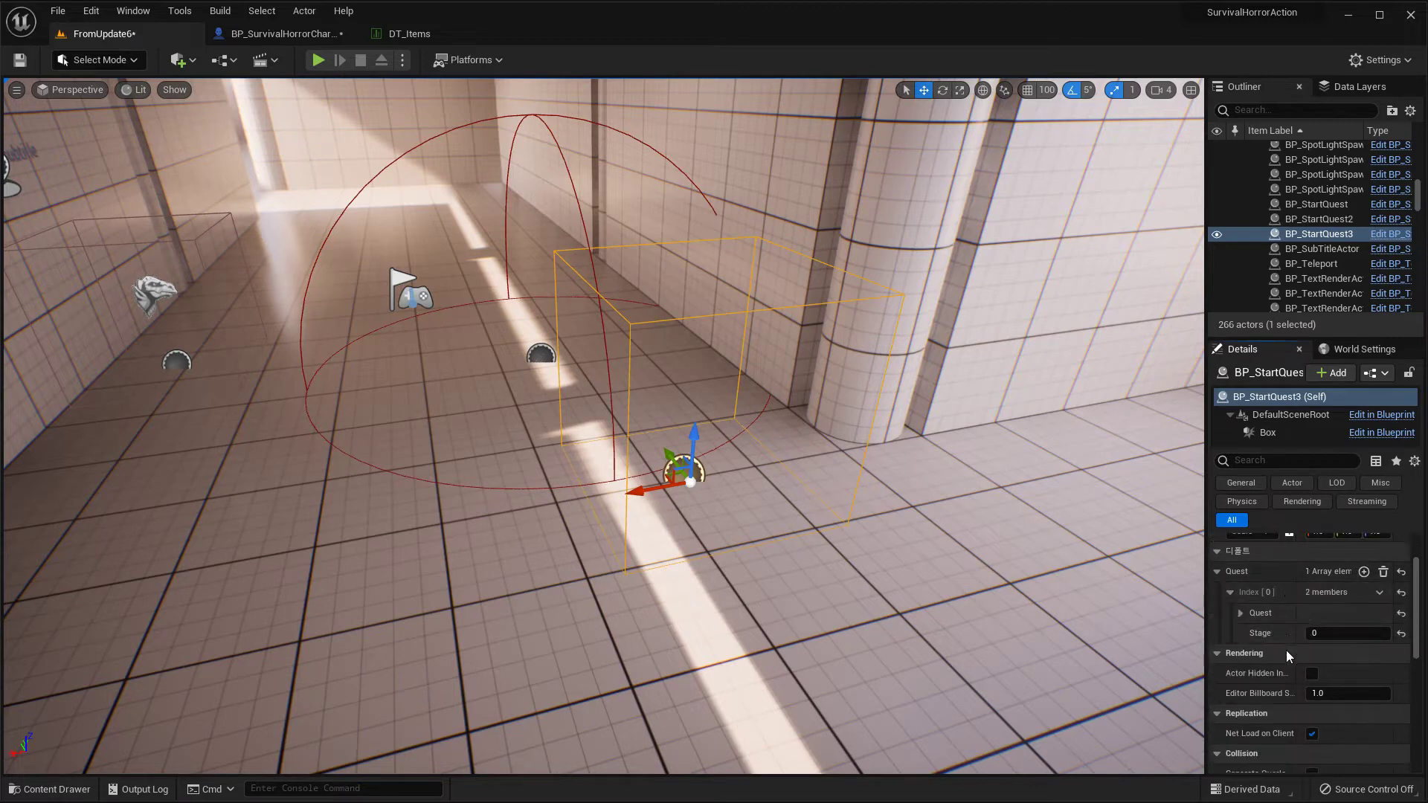
left_click(1240, 613)
left_click(1345, 653)
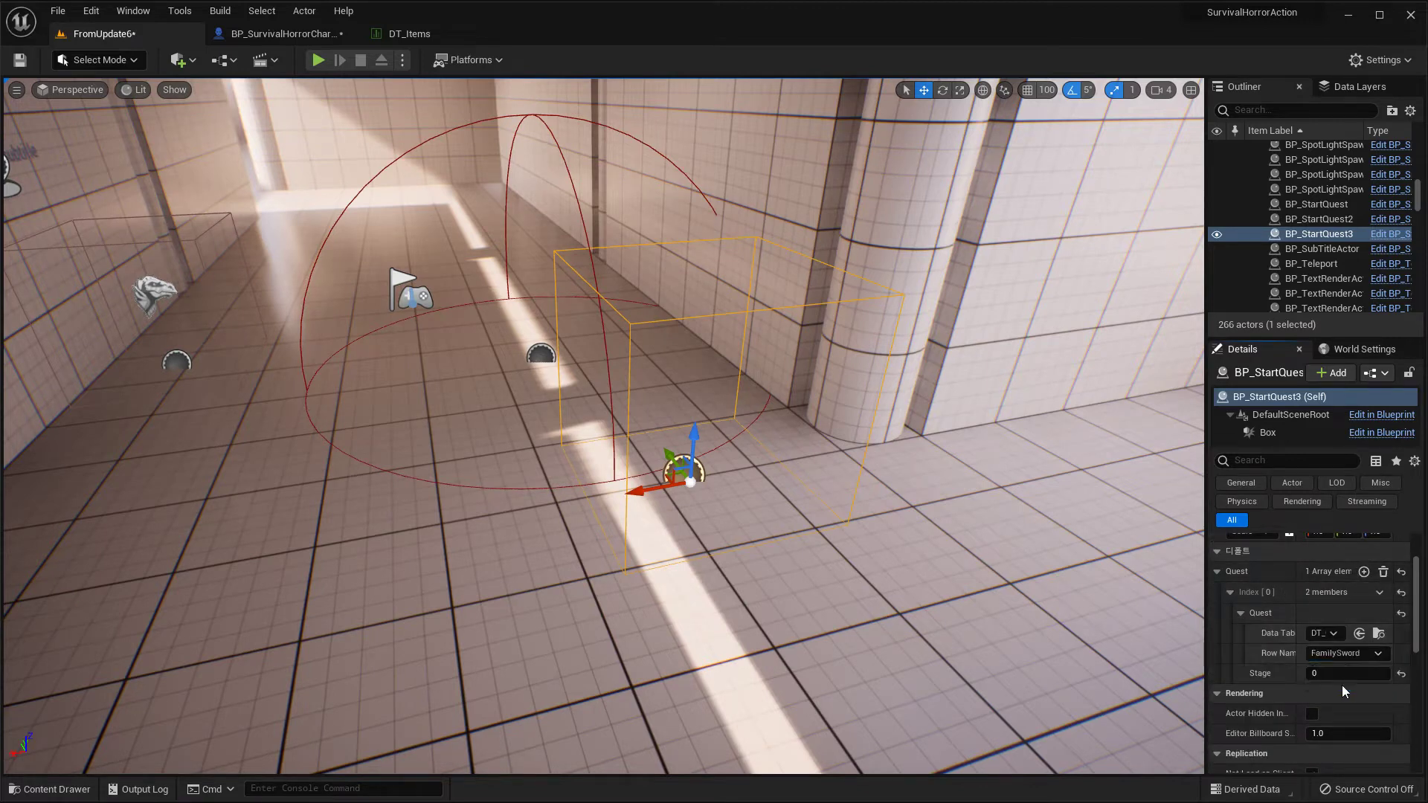
left_click(1341, 685)
left_click(409, 34)
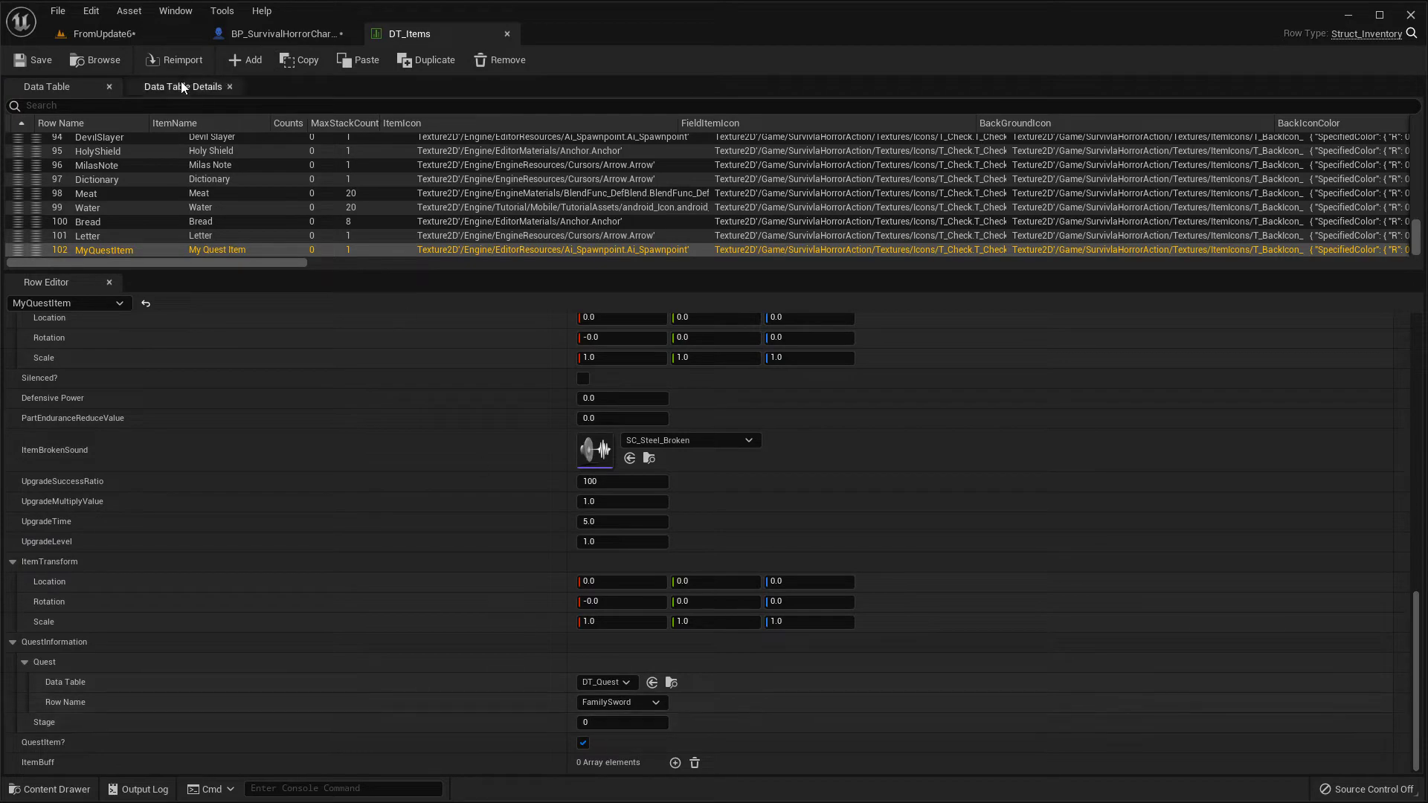
left_click(137, 33)
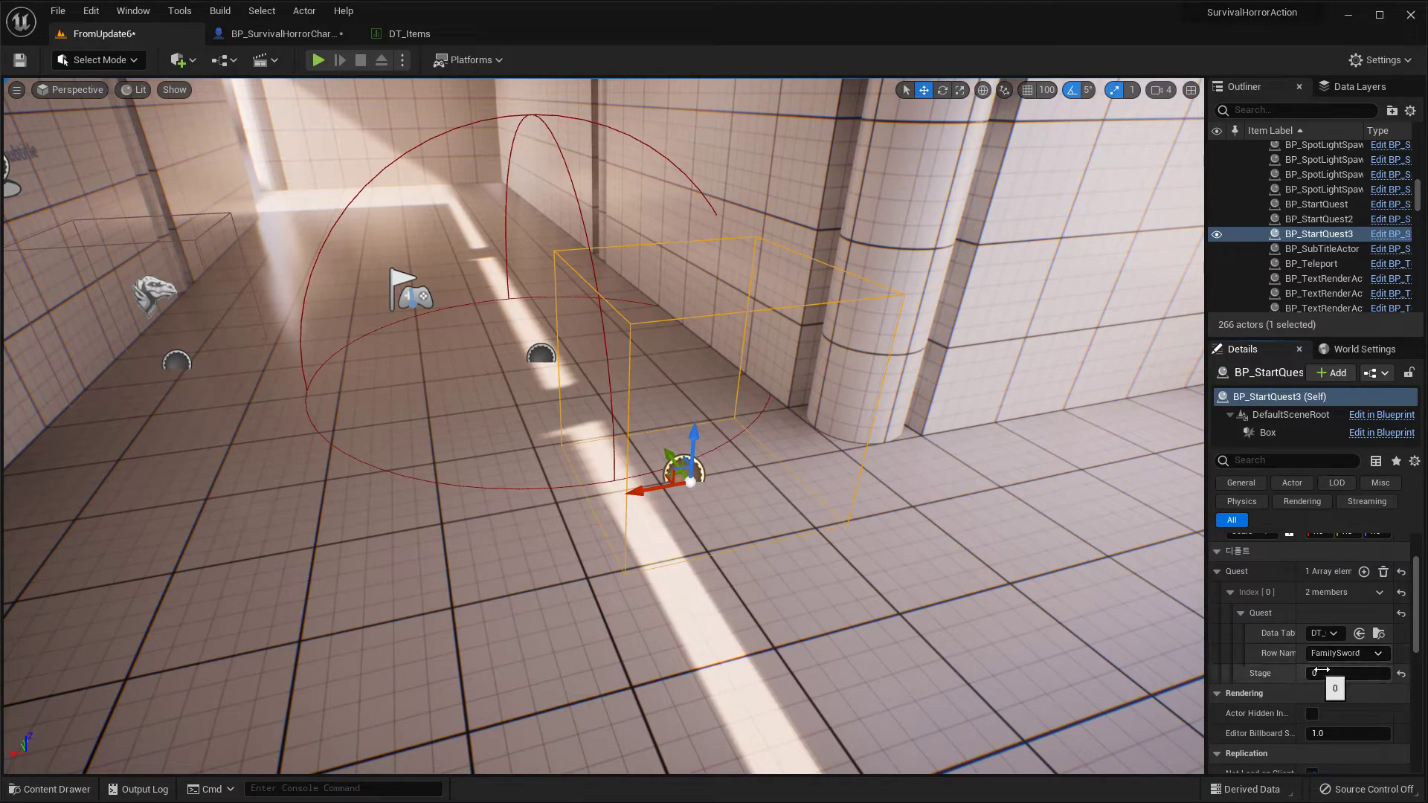
- Play-test the level and walk the character through the start-quest box to start the FamilySword quest
left_click(317, 61)
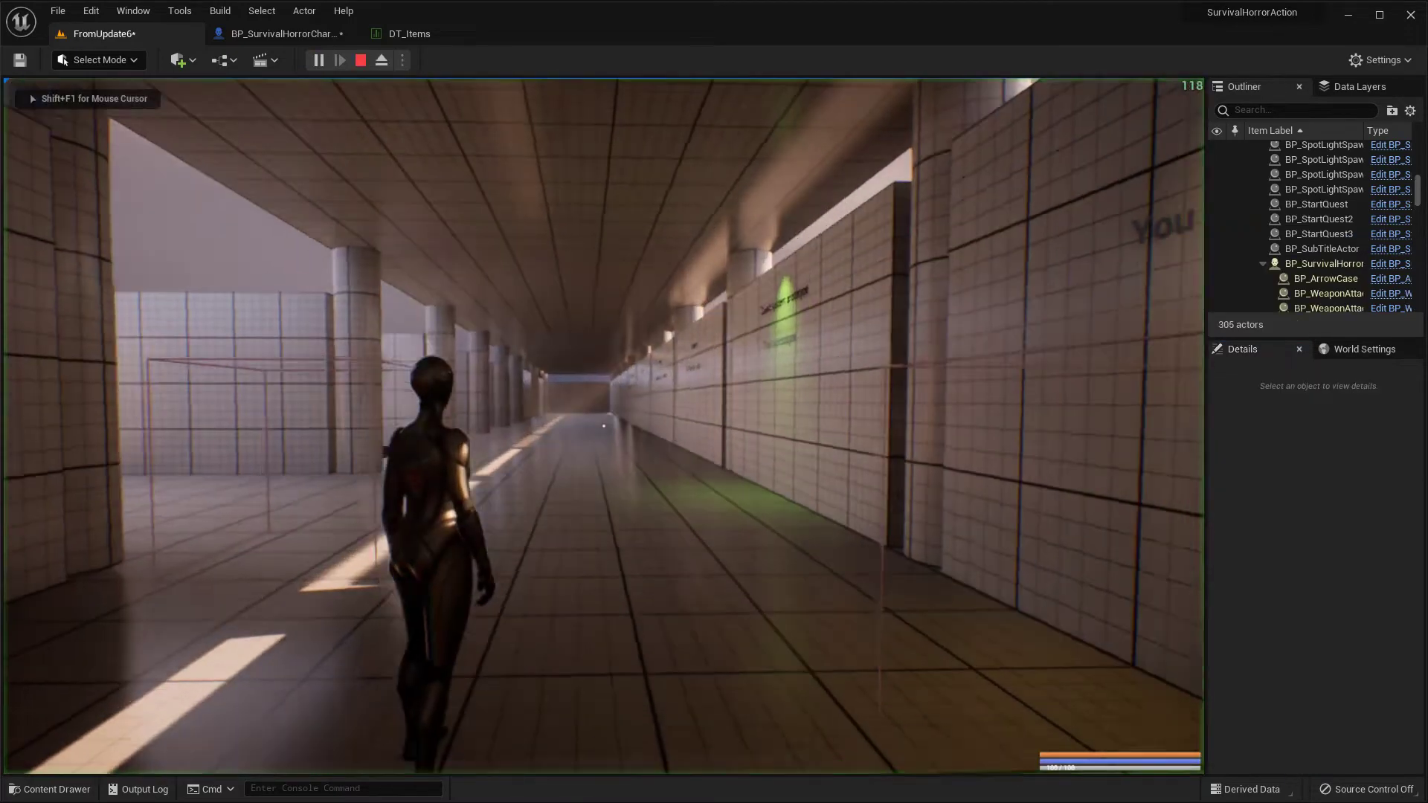
key("d")
key("s")
key("a")
key("w")
key("d")
key("s")
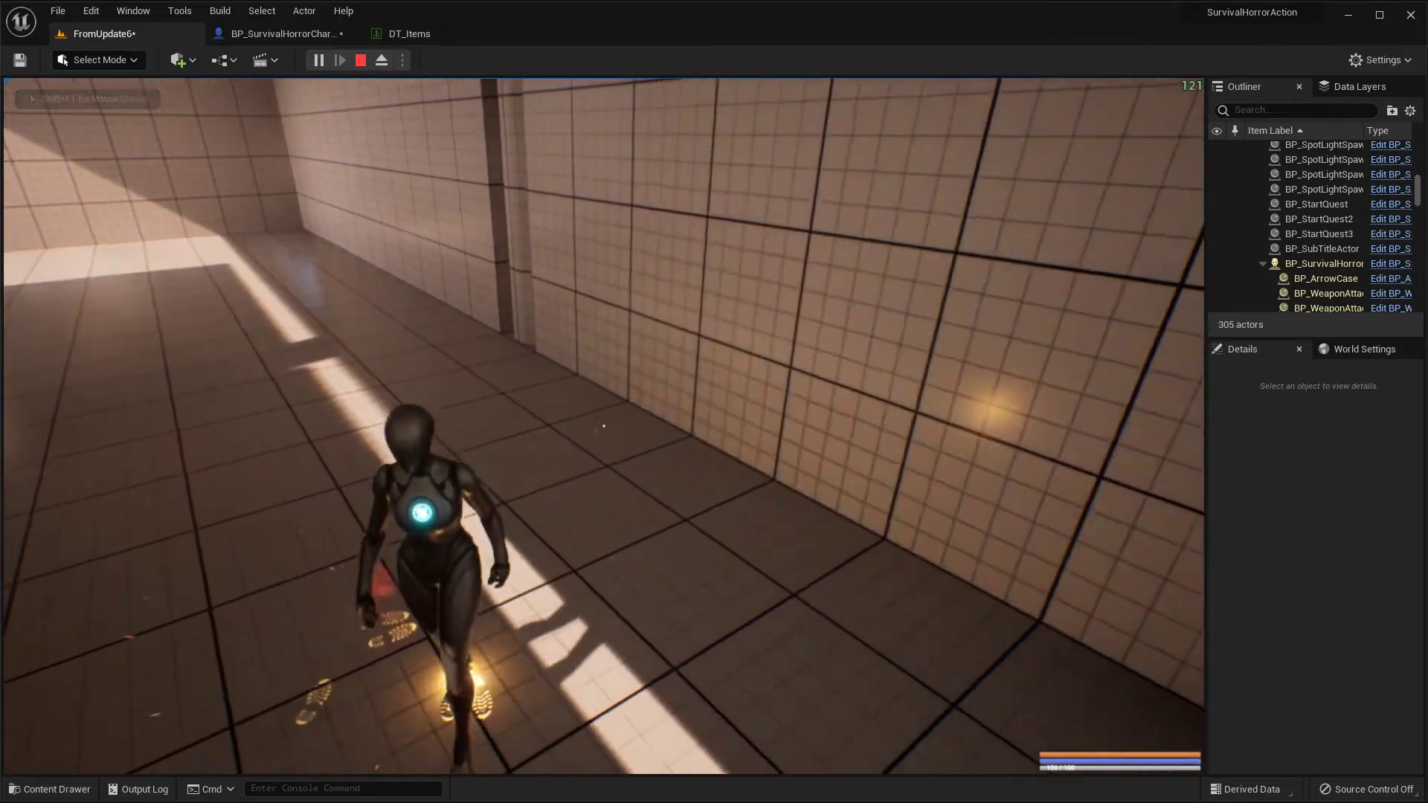
key("w")
key("s")
key("d")
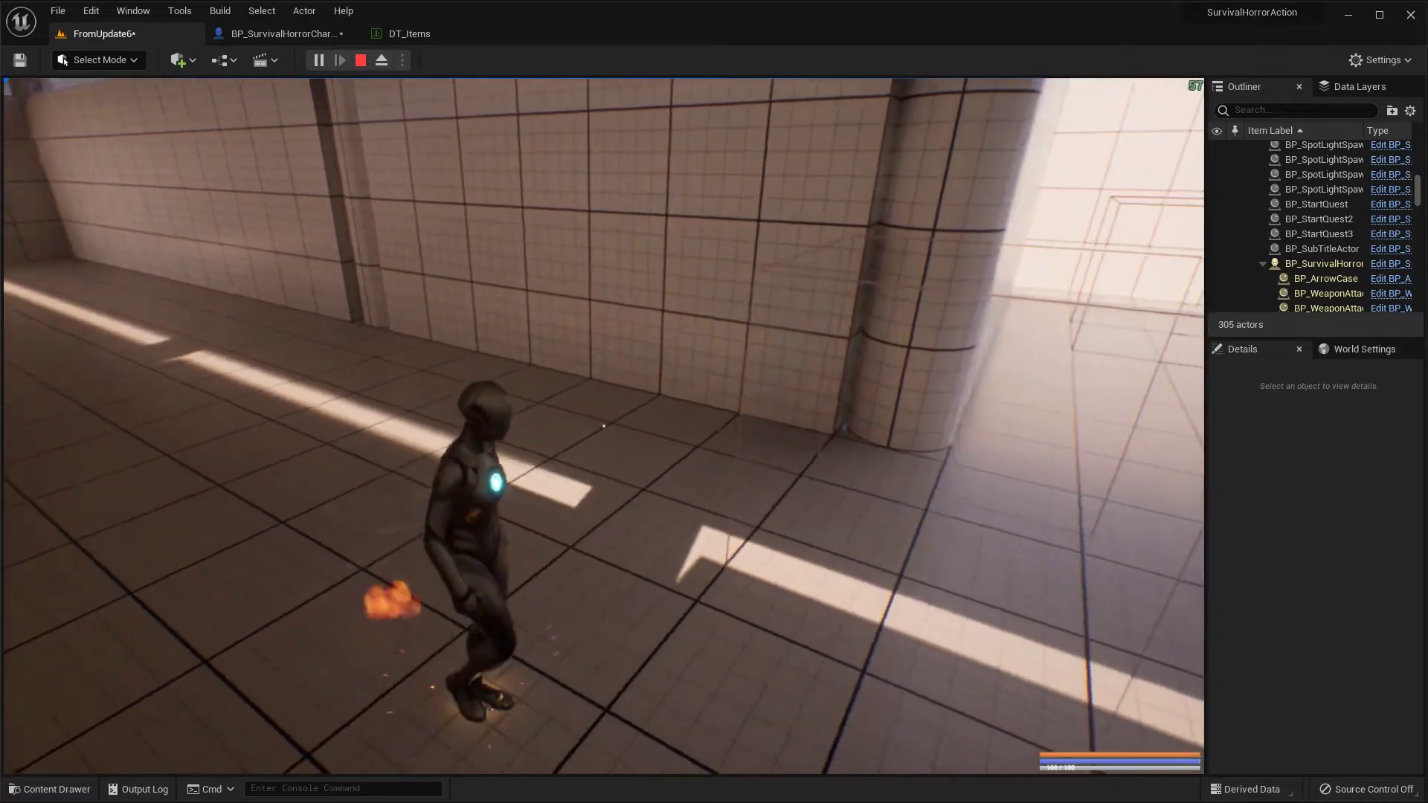
key("w")
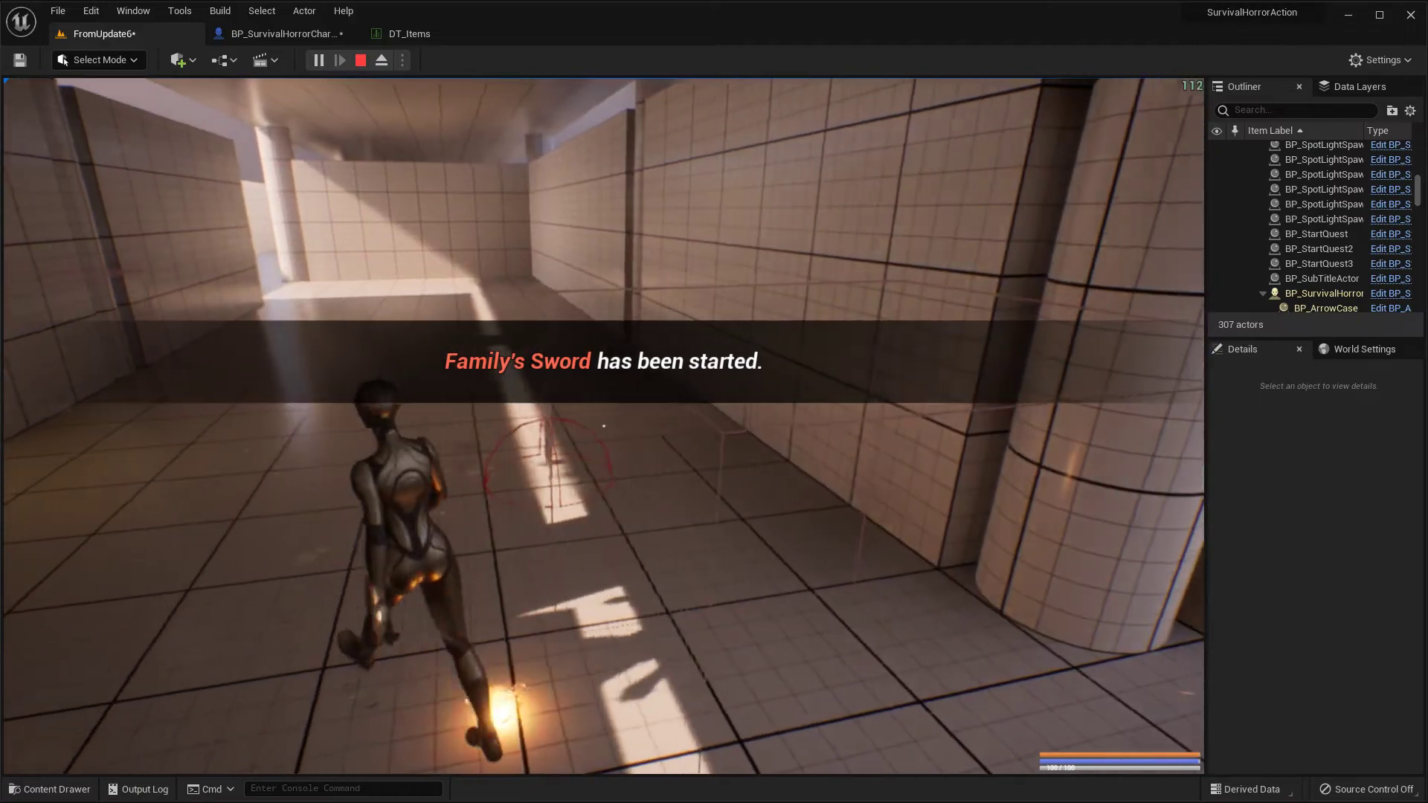
- Walk the character up to the item spawner to inspect the quest item, and end the play session
key("d")
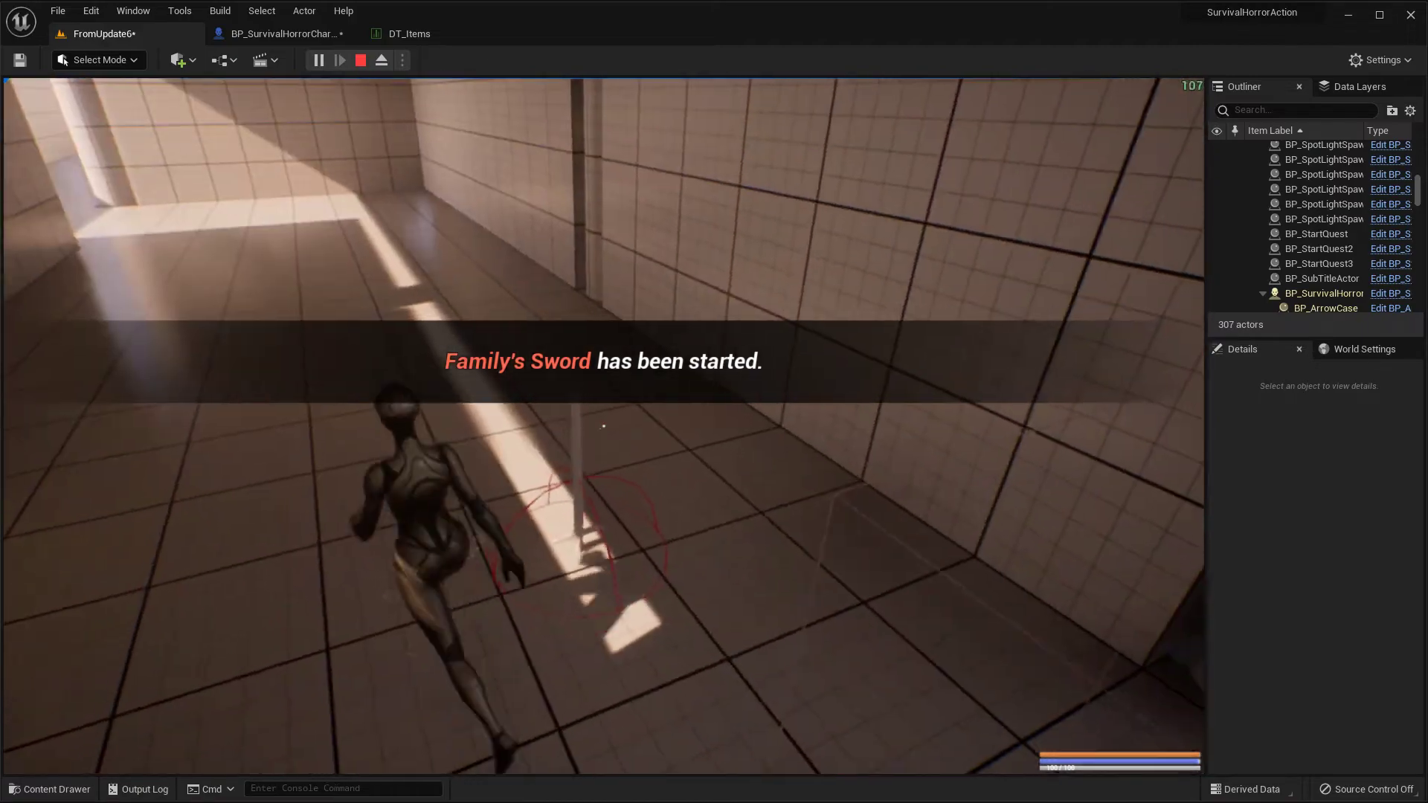
key("w")
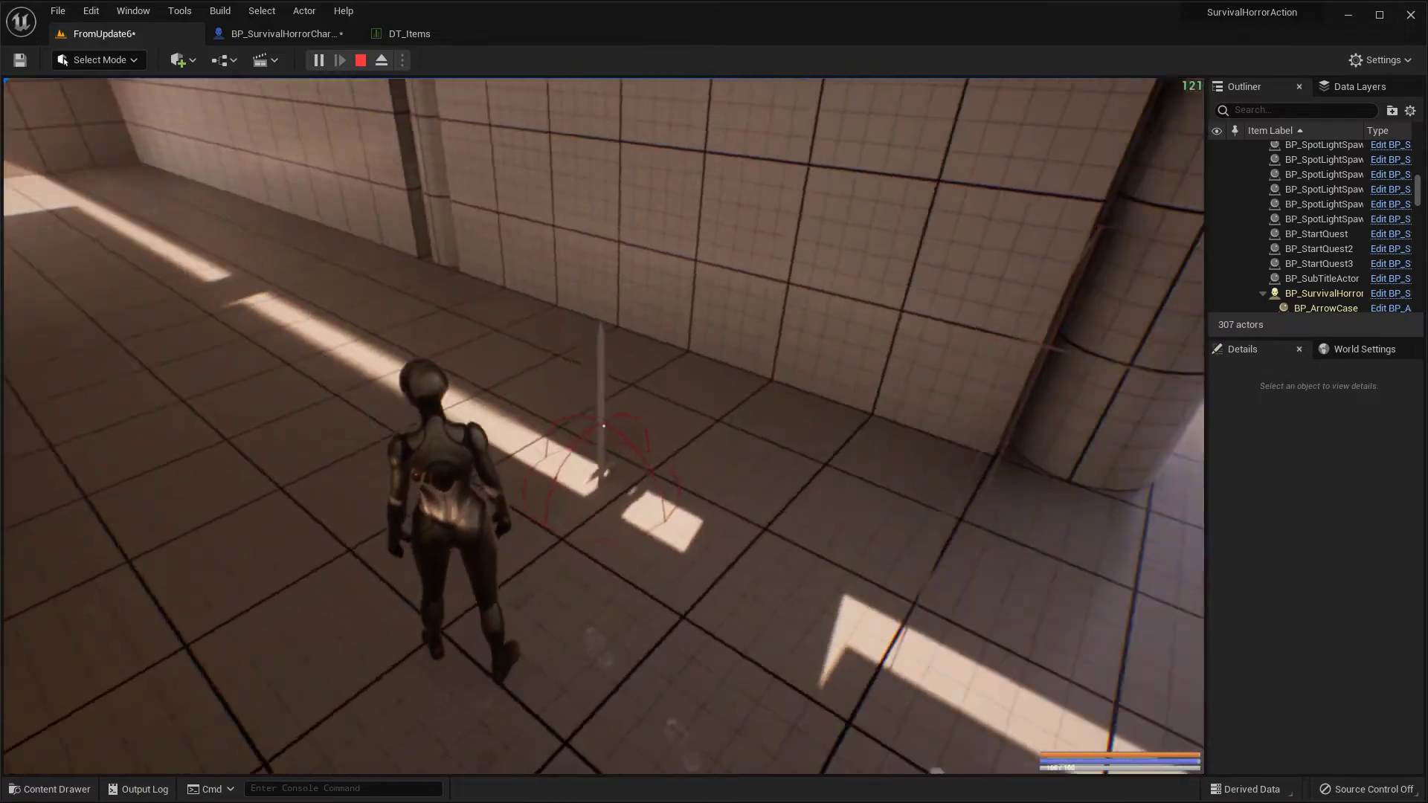
key("w")
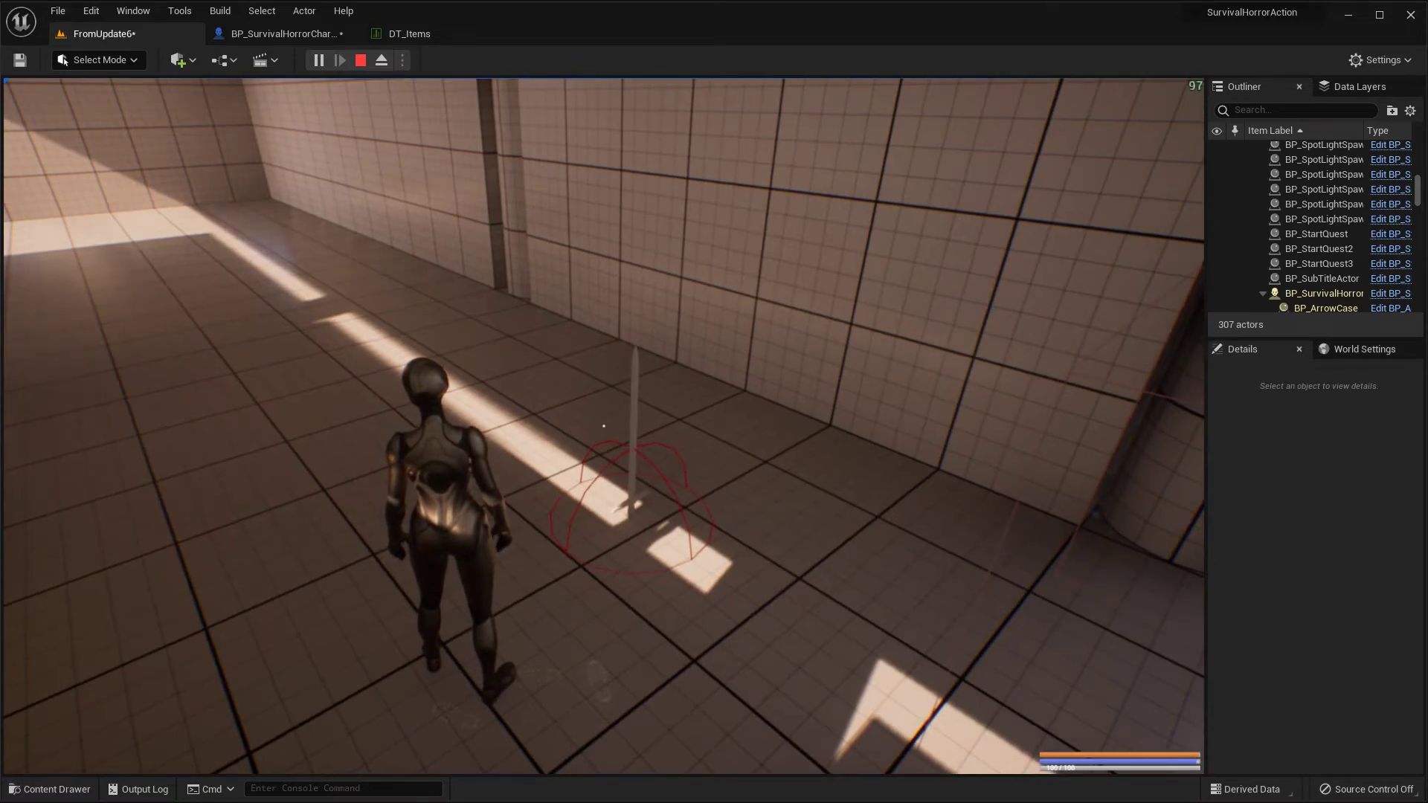
key("Escape")
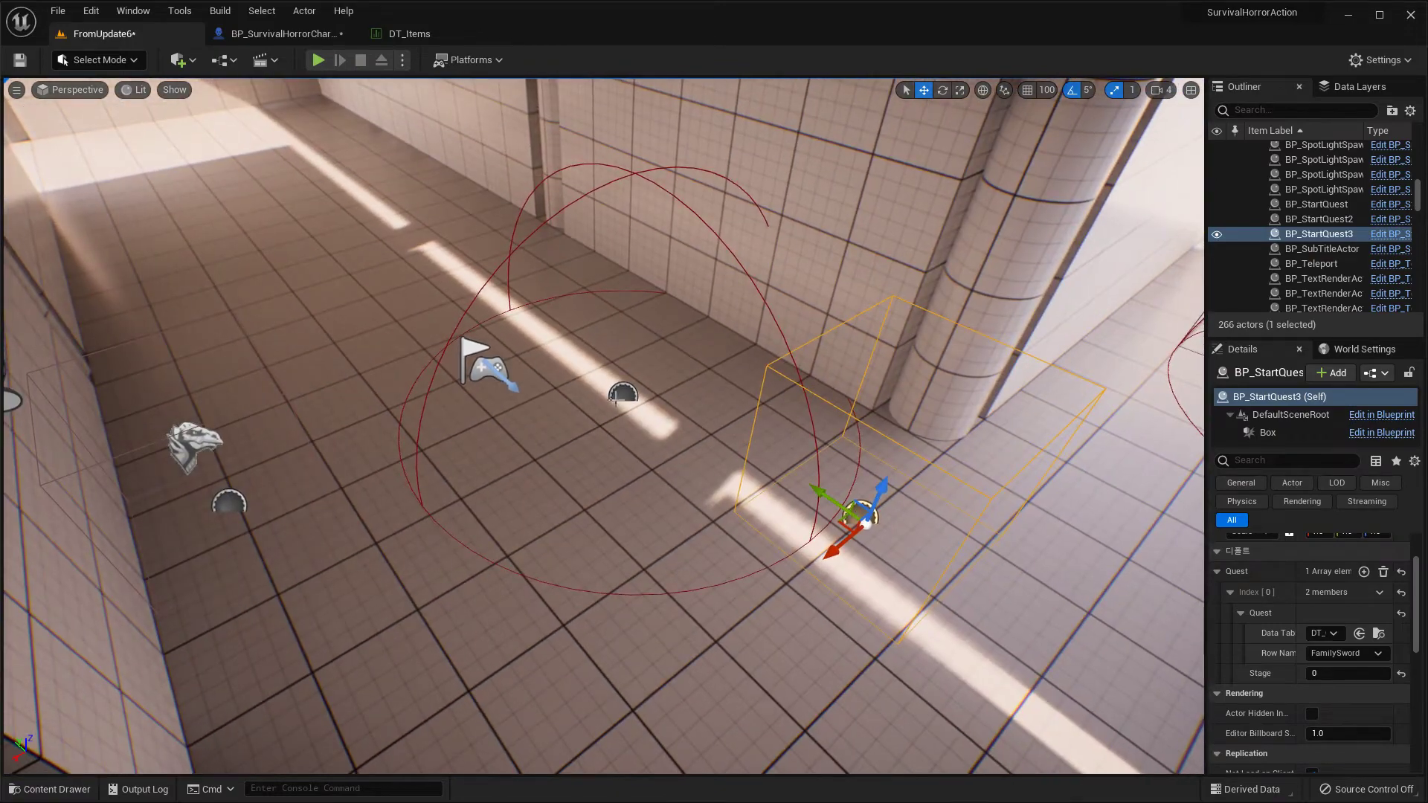
left_click(621, 395)
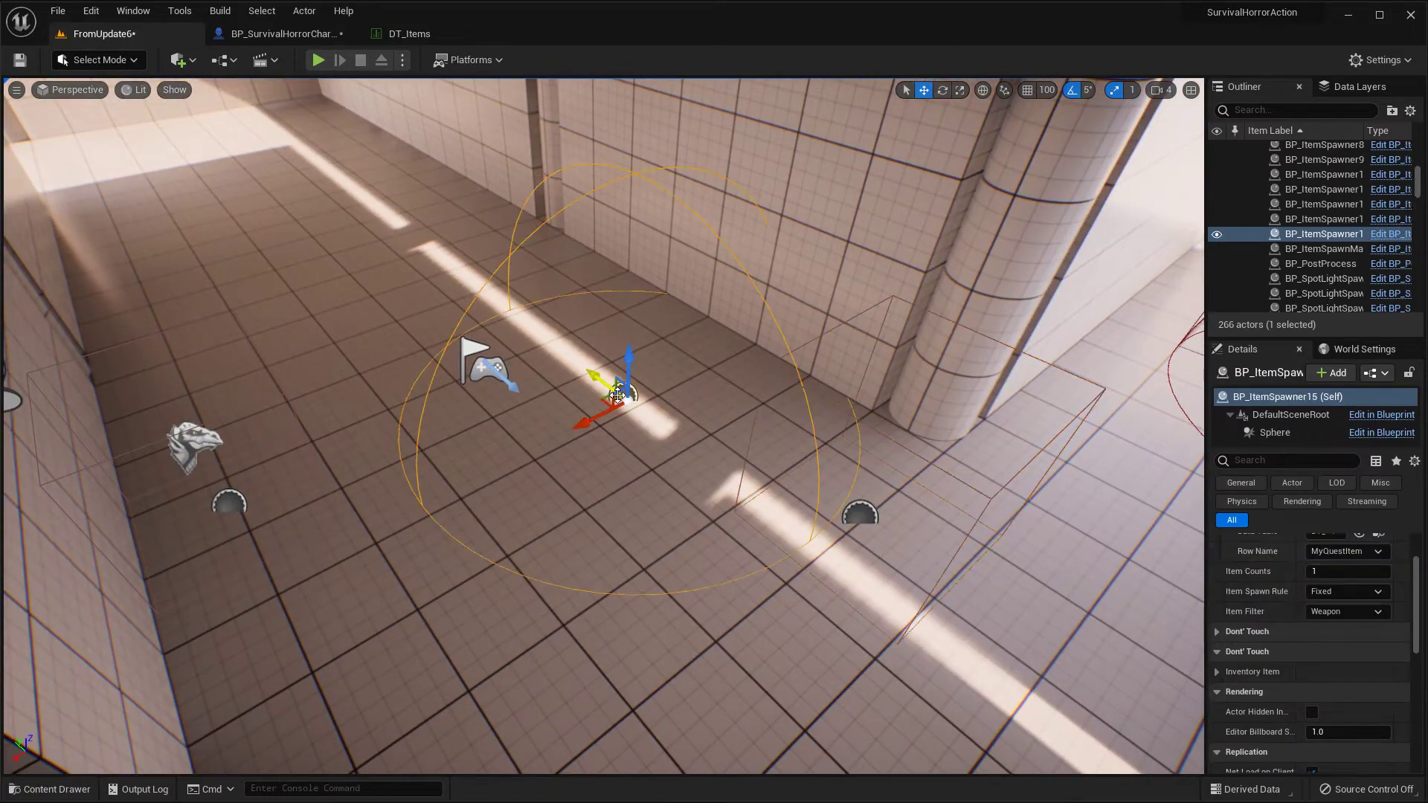
key("Delete")
key("ctrl+space")
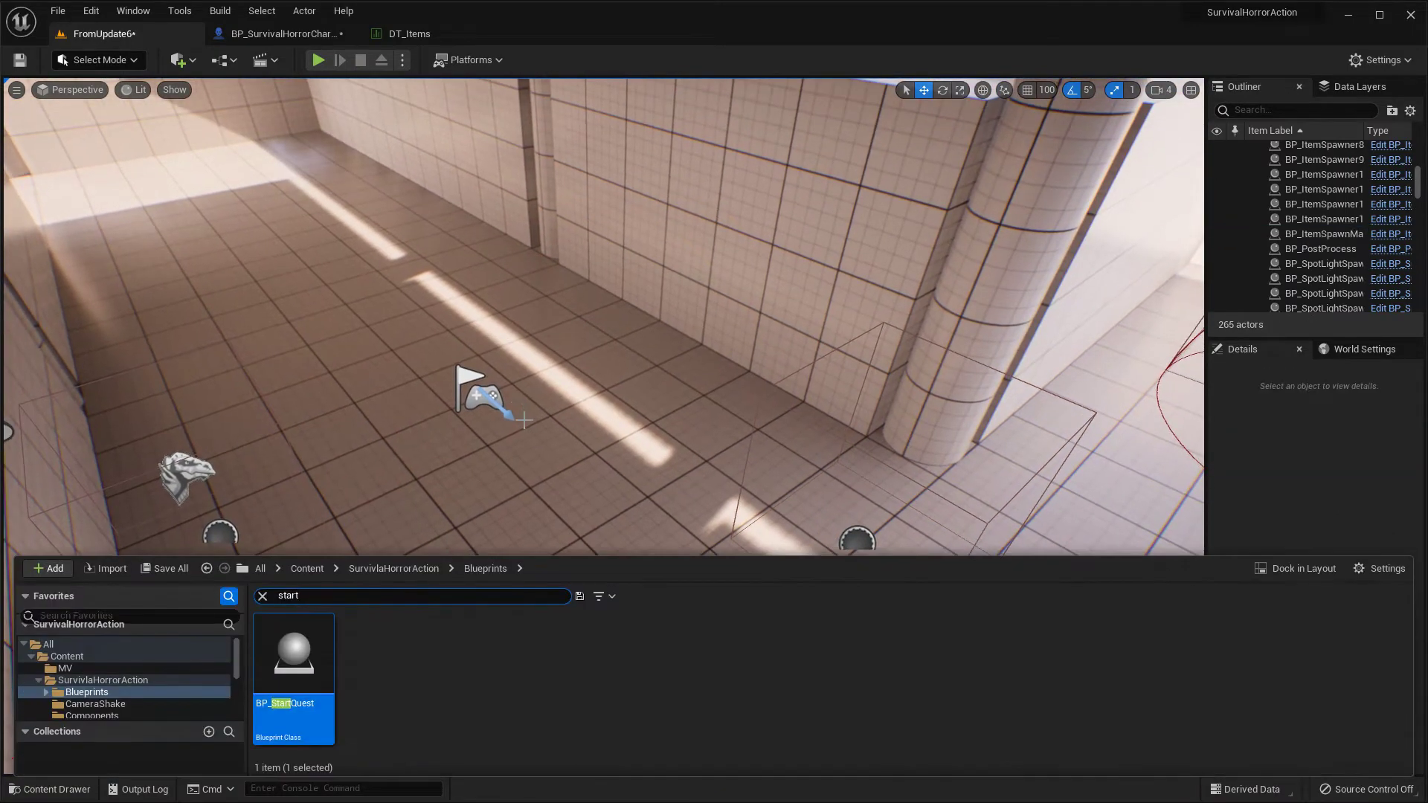
key("ctrl+z")
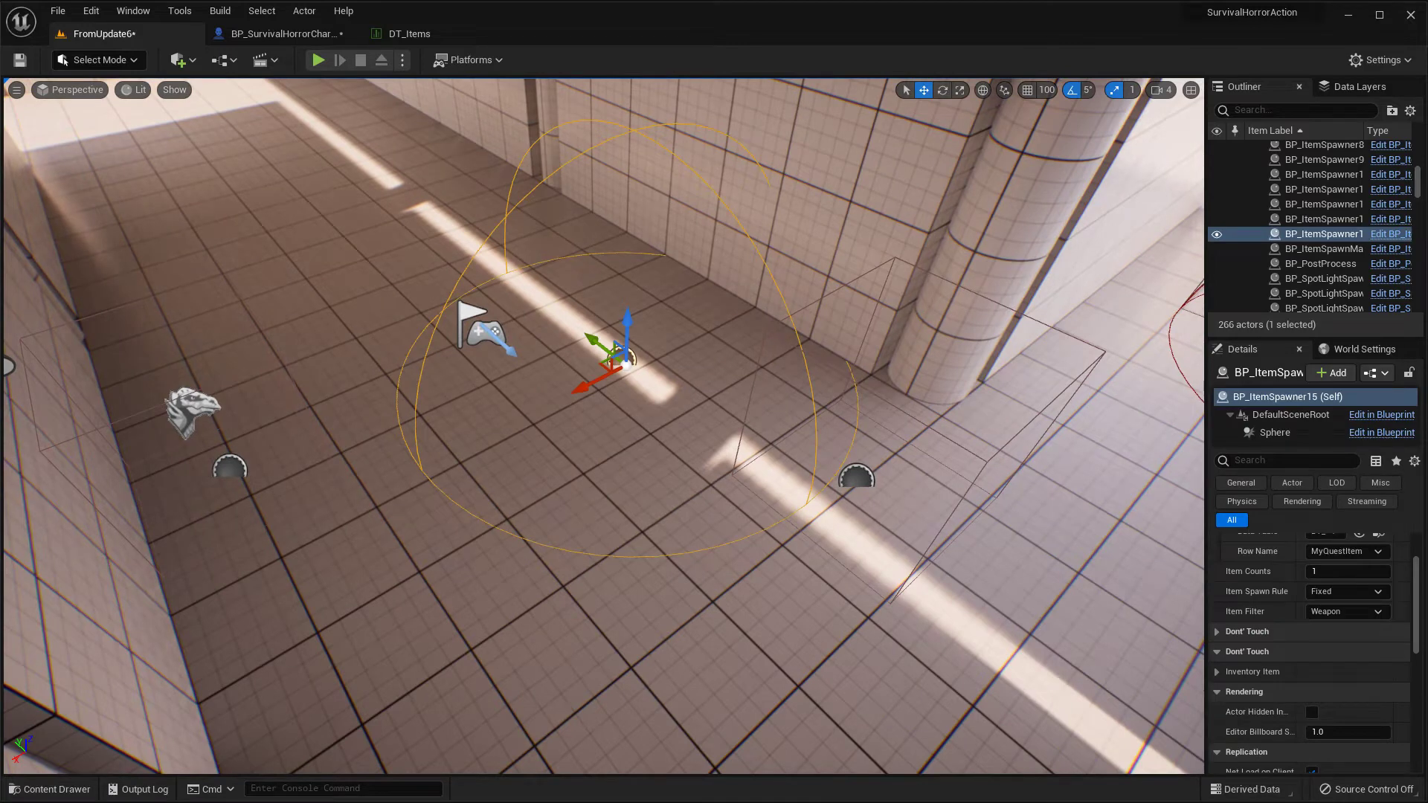
- Clear the asset search, find BP_EnemySpawner in the Blueprints folder and place one on the floor beside the player start
key("ctrl+space")
left_click(262, 595)
scroll(149, 659, "down", 2)
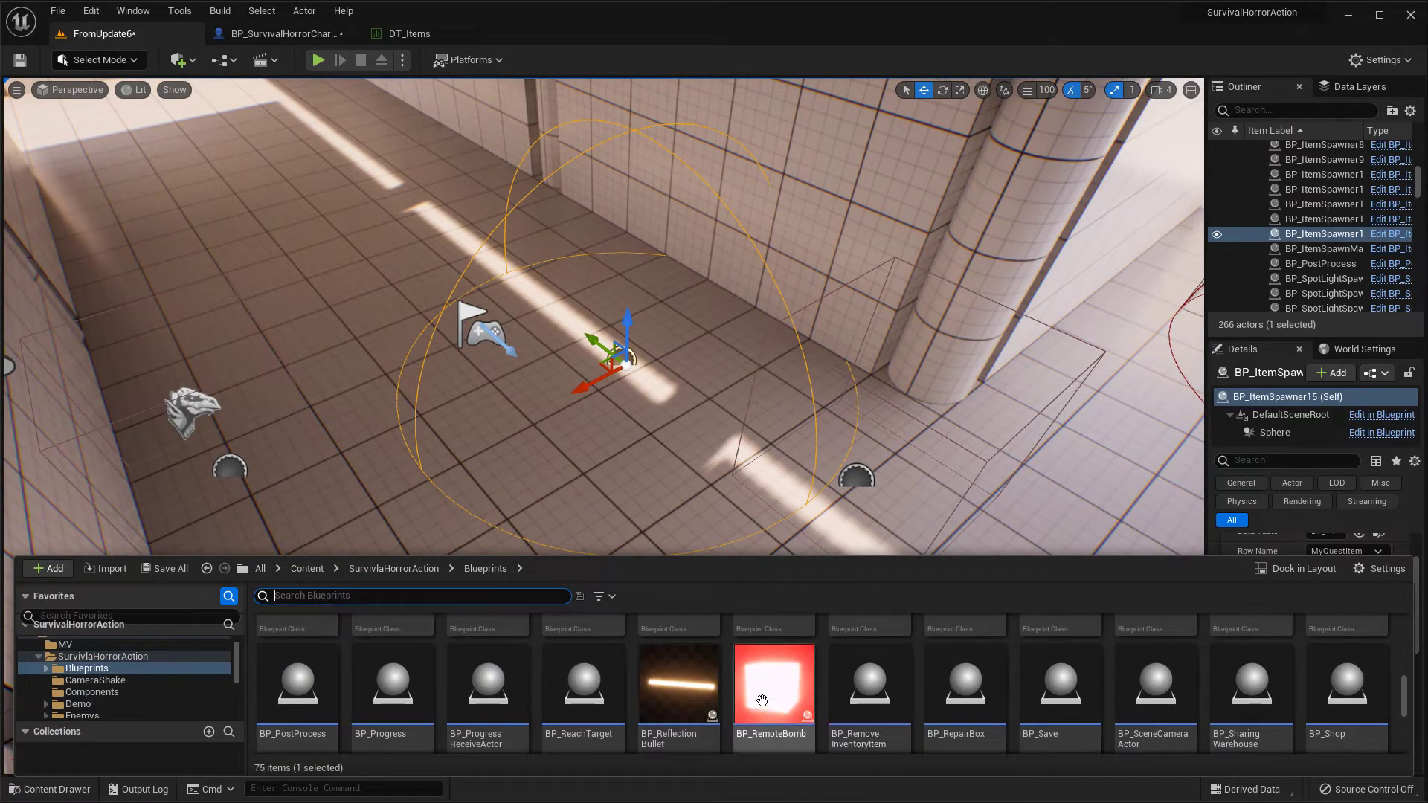
scroll(818, 707, "down", 2)
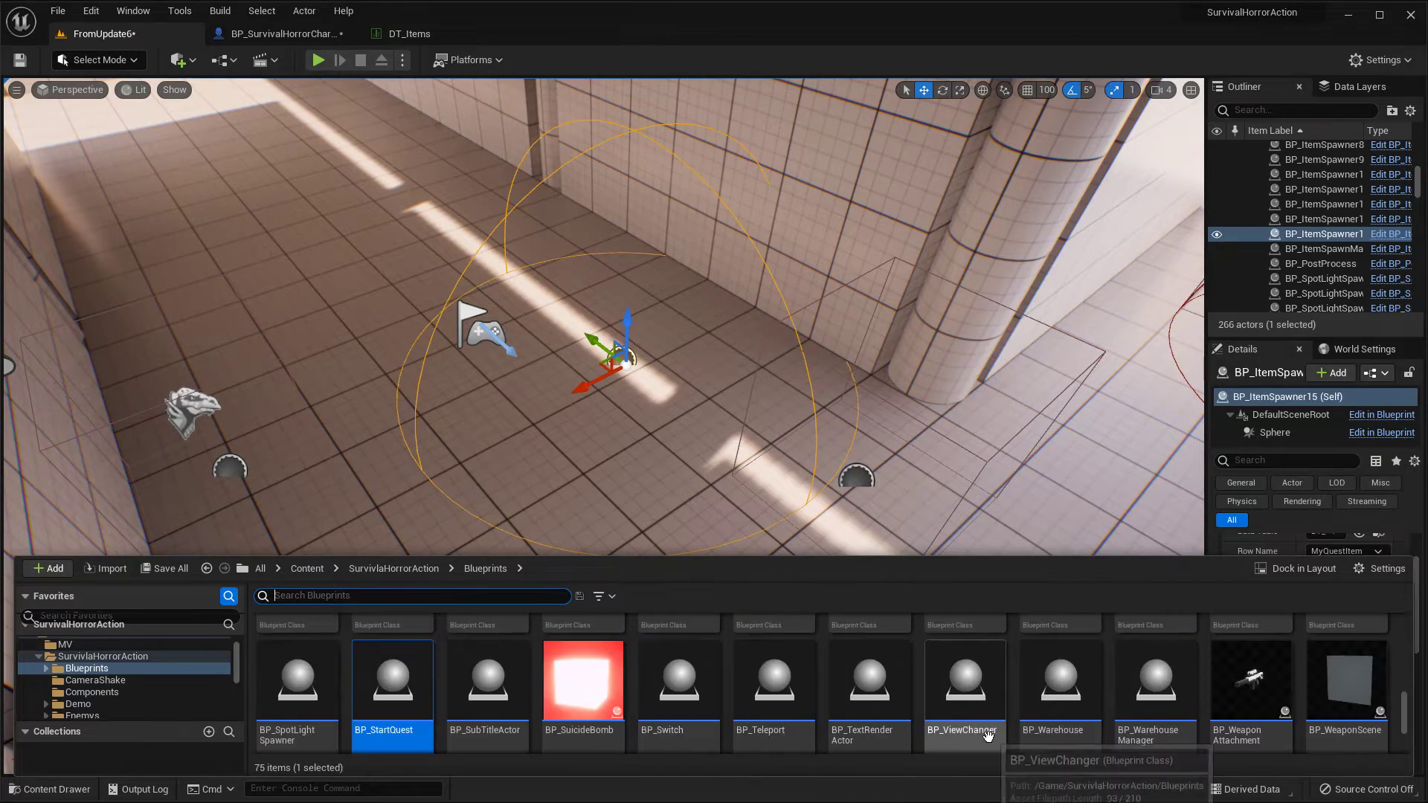
scroll(967, 721, "down", 1)
scroll(967, 722, "up", 10)
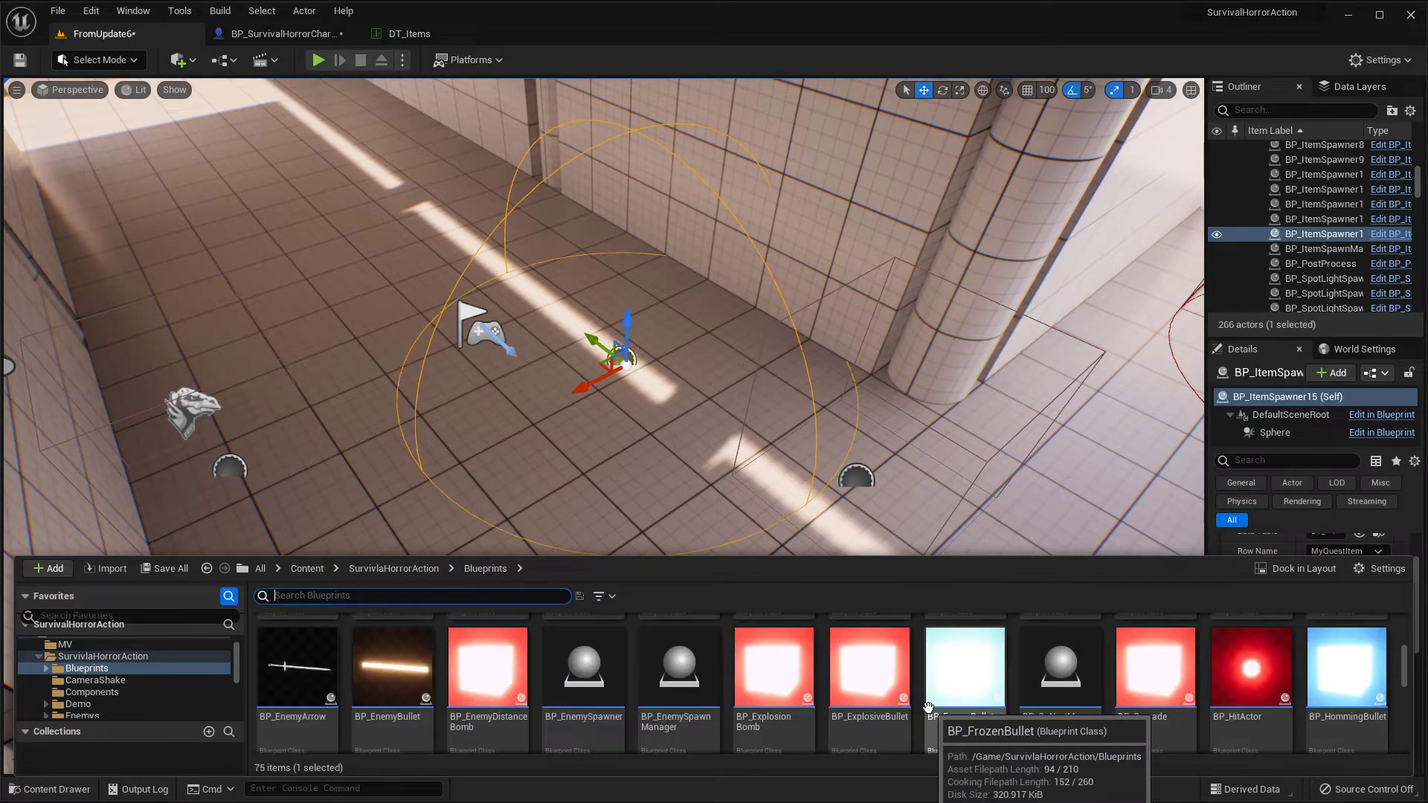
left_click(596, 680)
left_click_drag(595, 680, 523, 388)
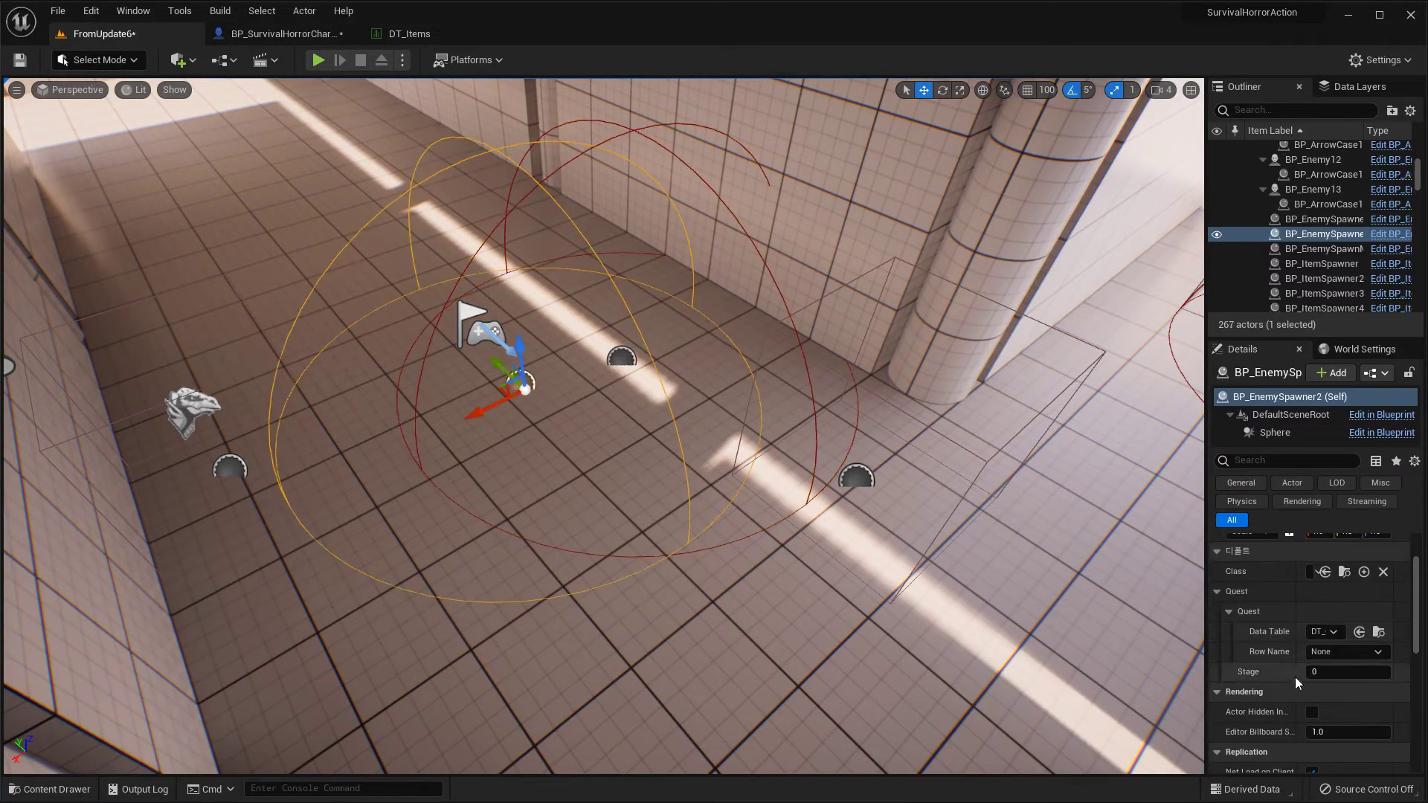
- Examine the enemy spawner's Class choices and its Quest data table, row name and stage settings, keeping Row Name at None
scroll(1310, 670, "up", 2)
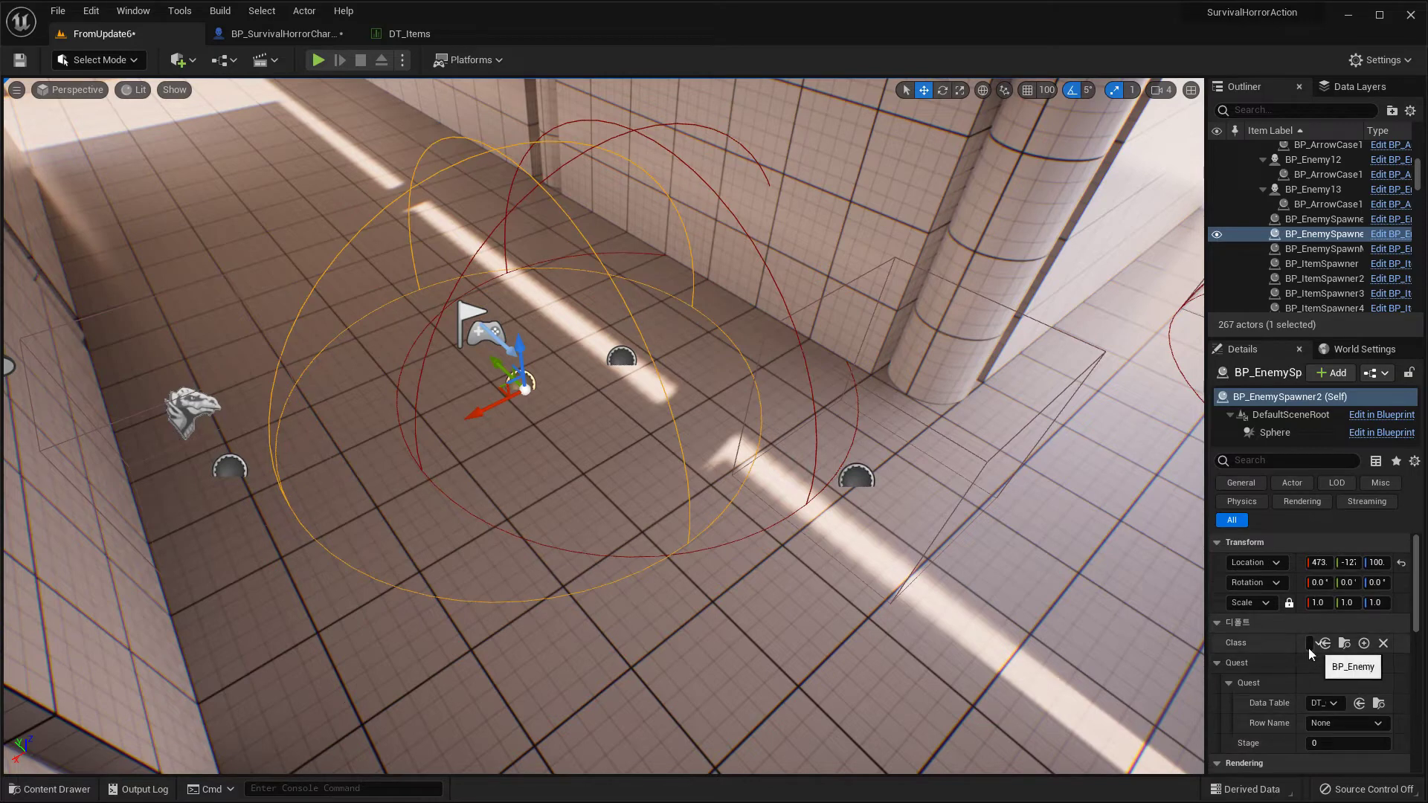
left_click_drag(1206, 647, 1138, 644)
left_click(1284, 625)
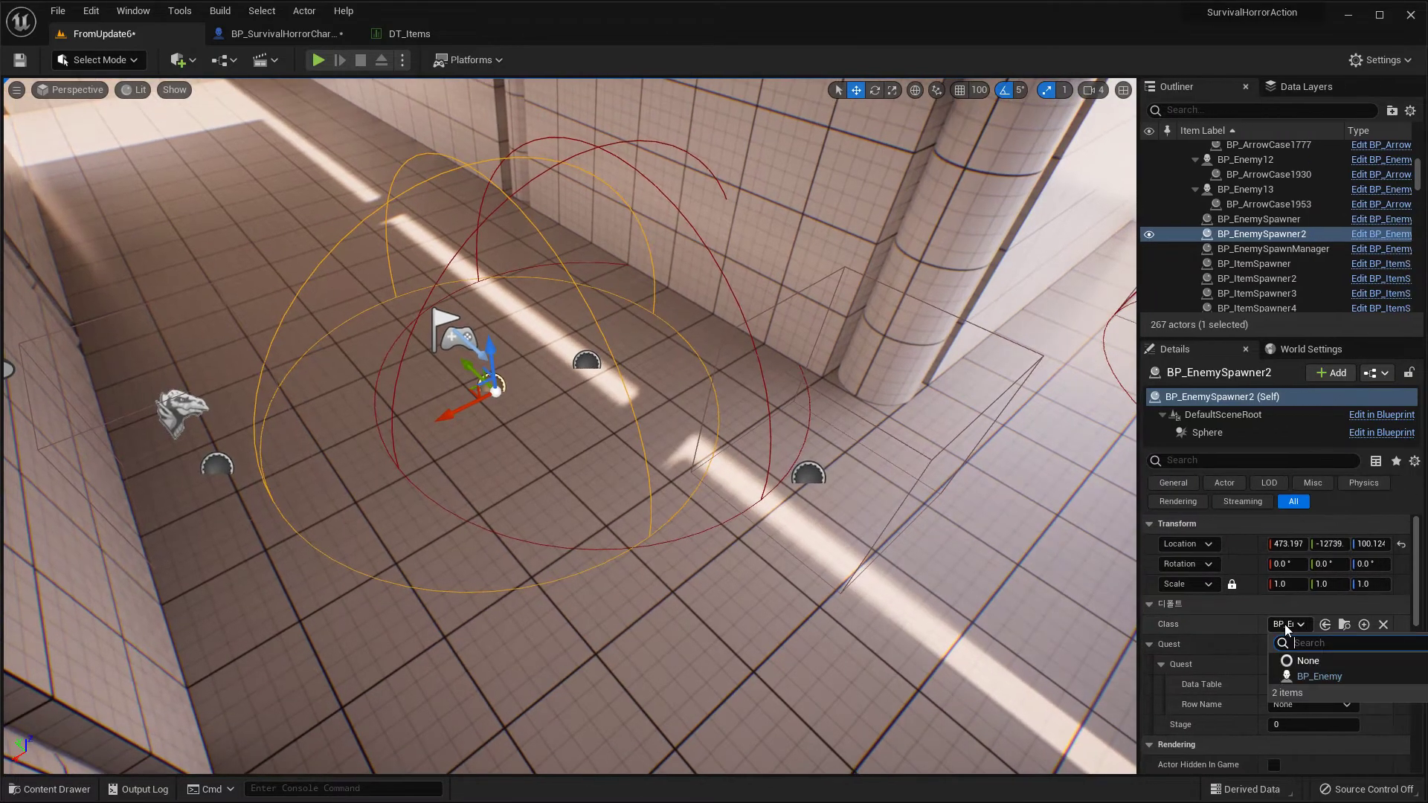
left_click(1143, 610)
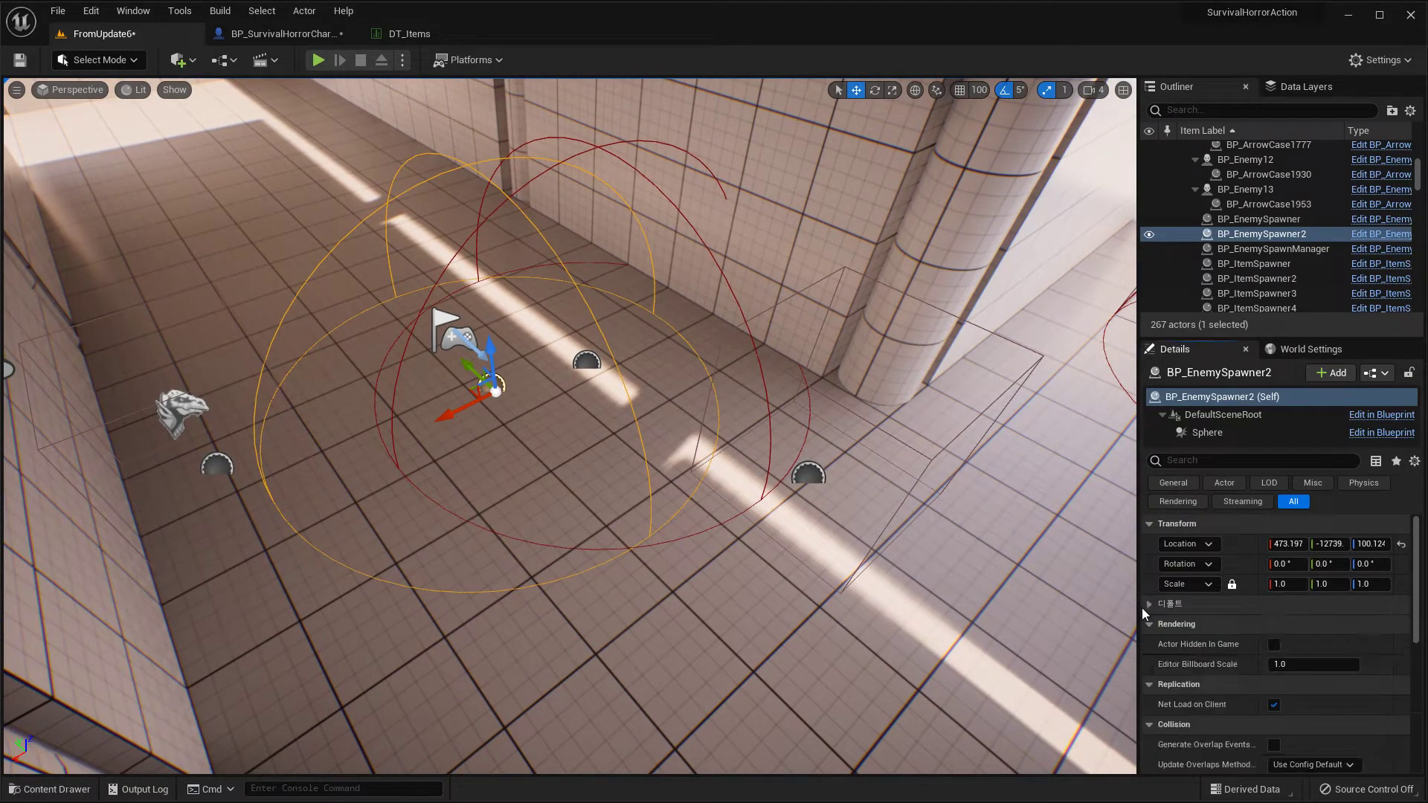
scroll(1256, 669, "down", 1)
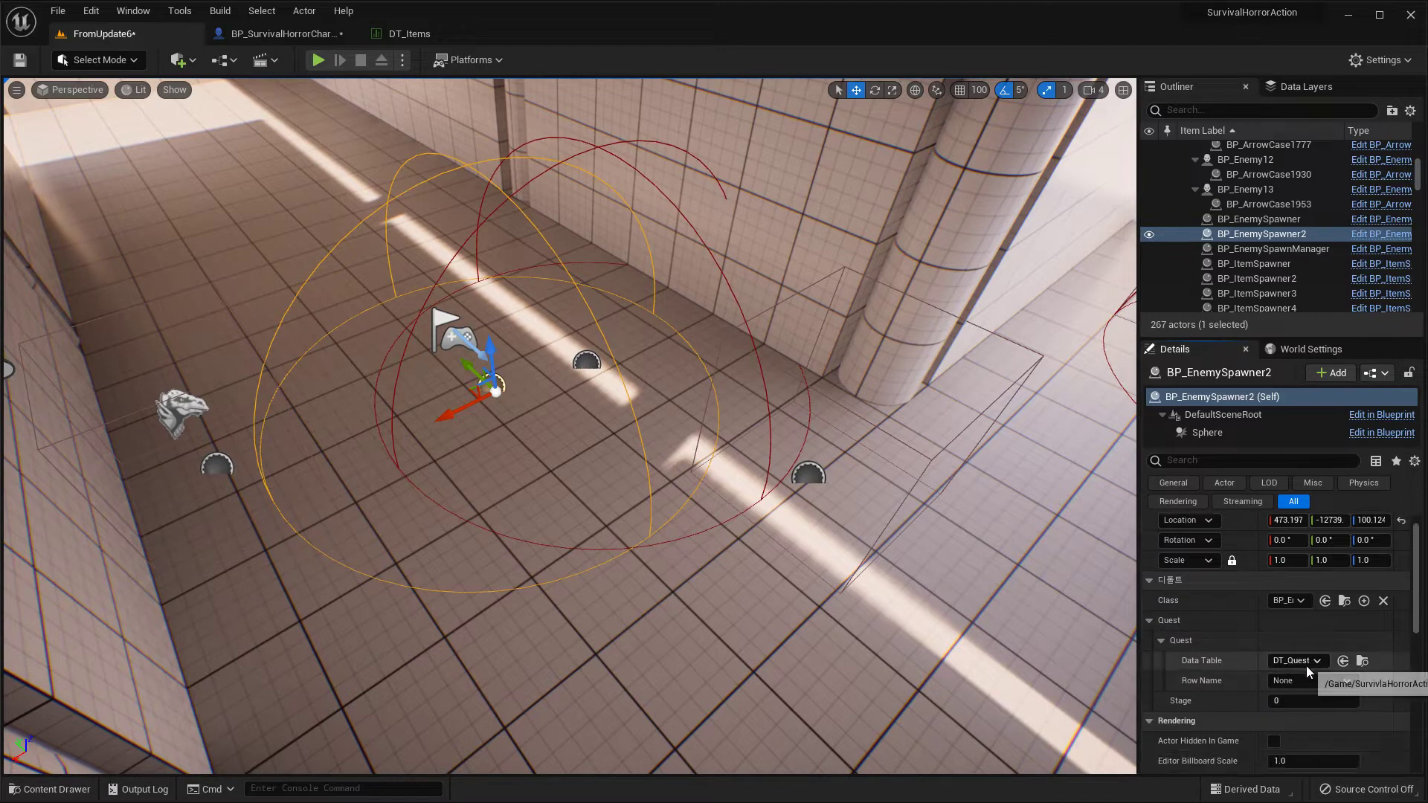
scroll(1300, 680, "down", 2)
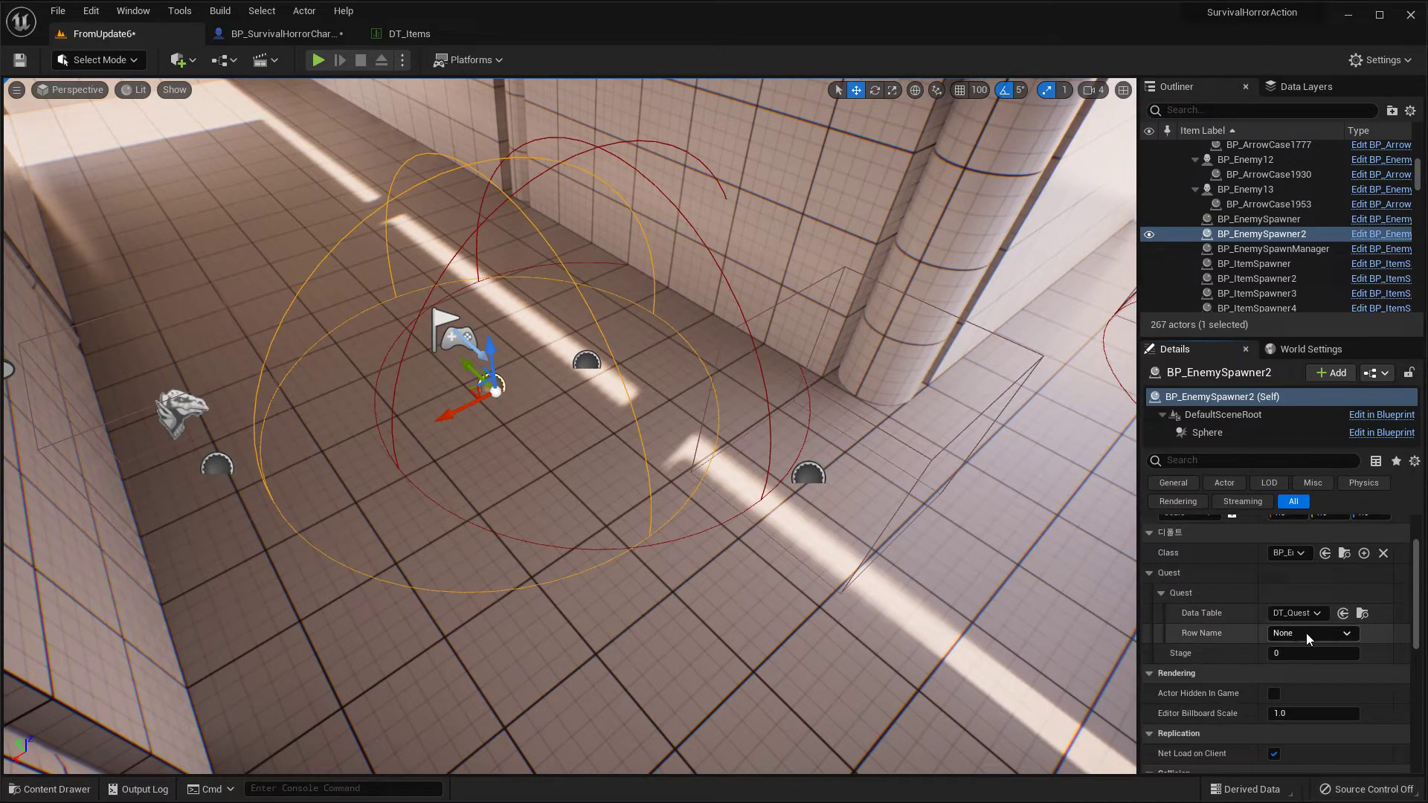
left_click(1301, 637)
left_click(1304, 663)
- Play-test the level to check the enemy spawner with no quest assigned, and end the play session
left_click(319, 60)
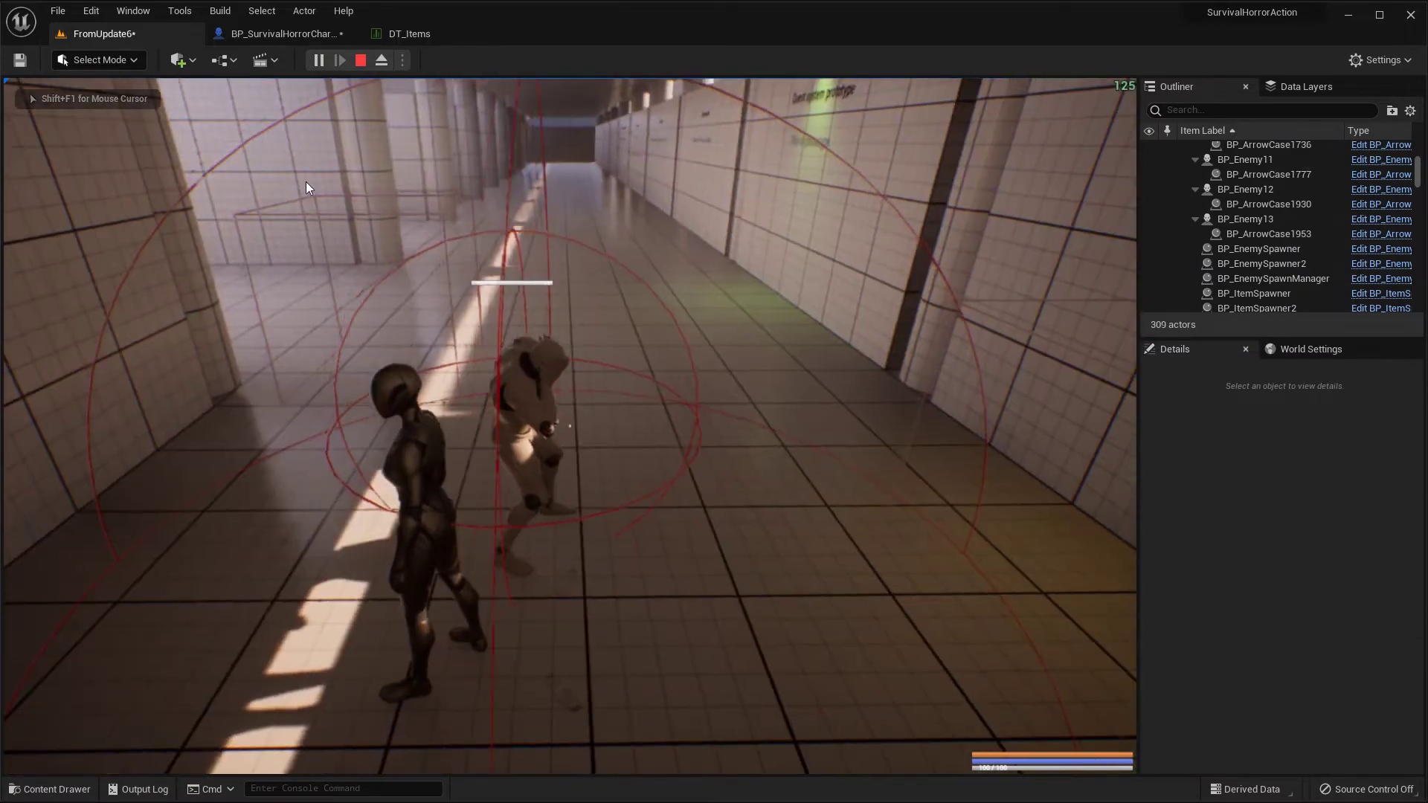
key("Escape")
right_click_drag(602, 461, 636, 474)
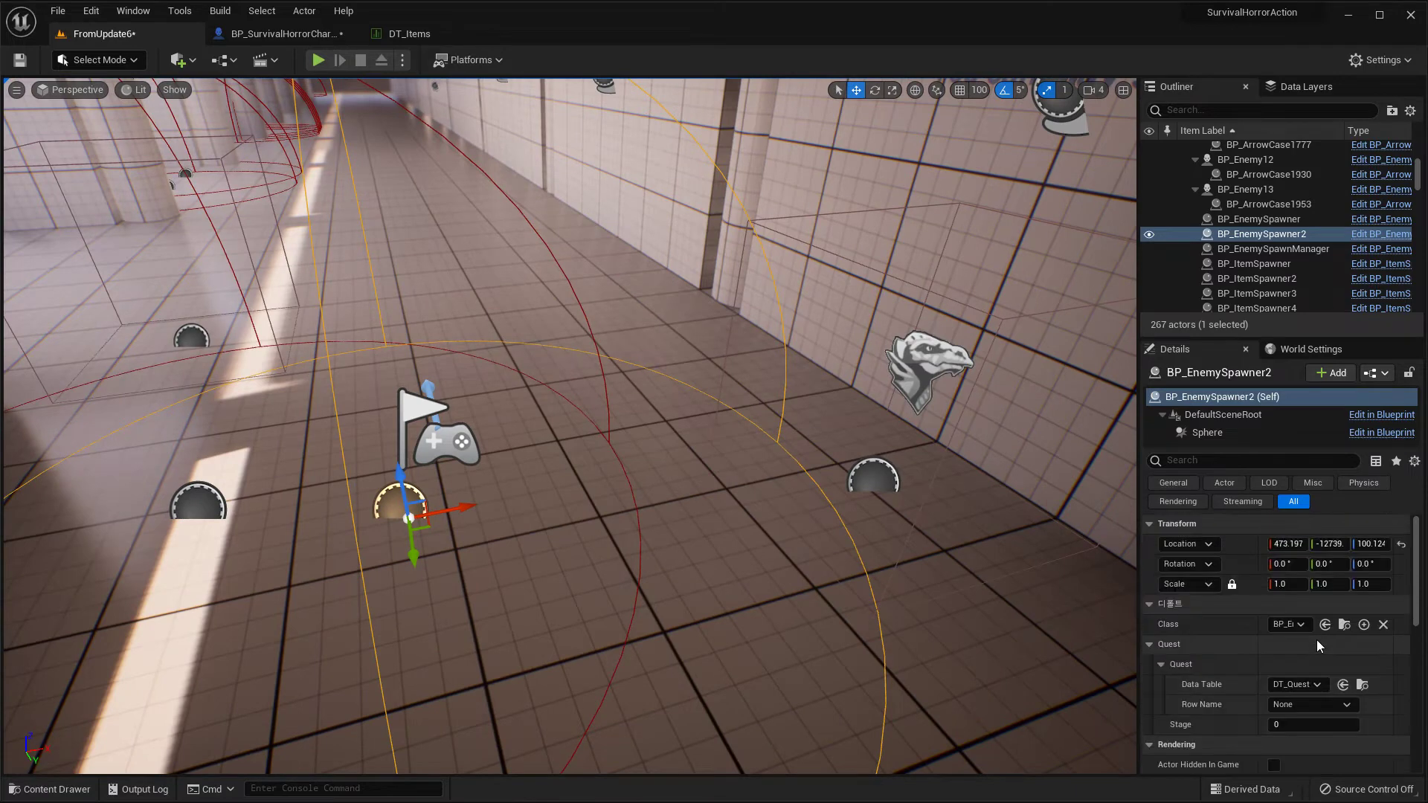
scroll(1316, 641, "up", 2)
right_click_drag(818, 461, 823, 505)
right_click_drag(652, 470, 646, 469)
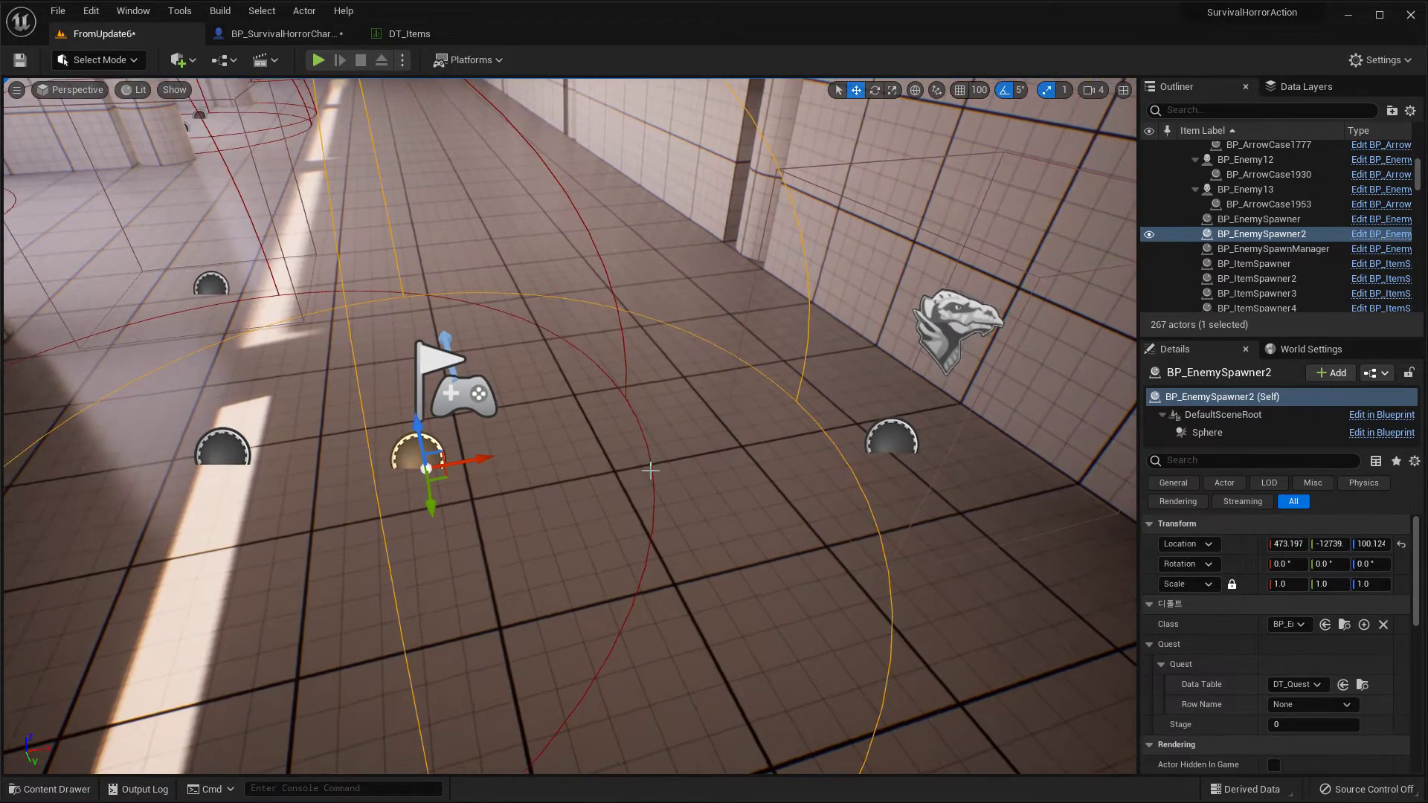
left_click_drag(651, 471, 156, 471, "alt")
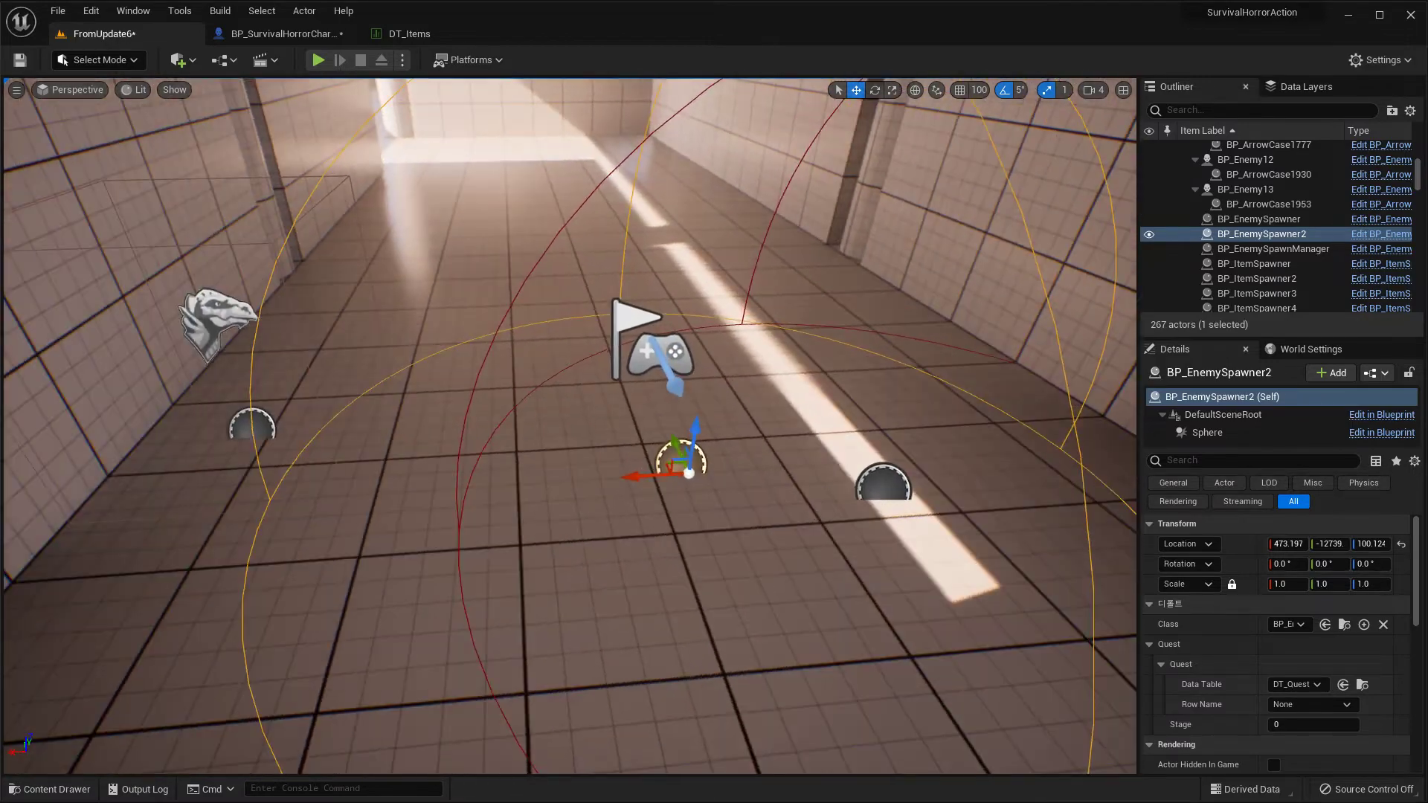
- Move the MyQuestItem item spawner along its X axis farther away from the enemy spawner, and reselect the enemy spawner
left_click(883, 484)
left_click_drag(828, 503, 929, 498)
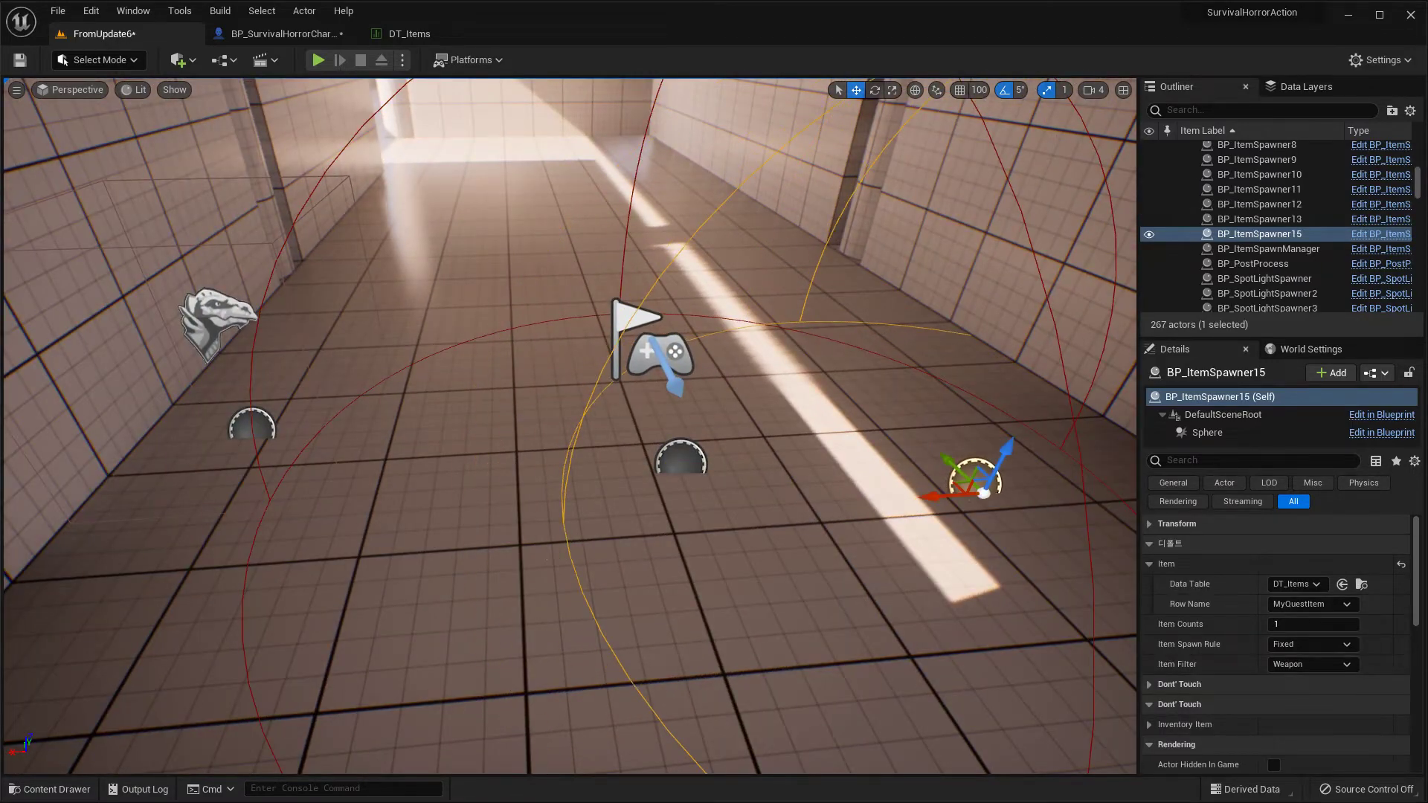
left_click(681, 461)
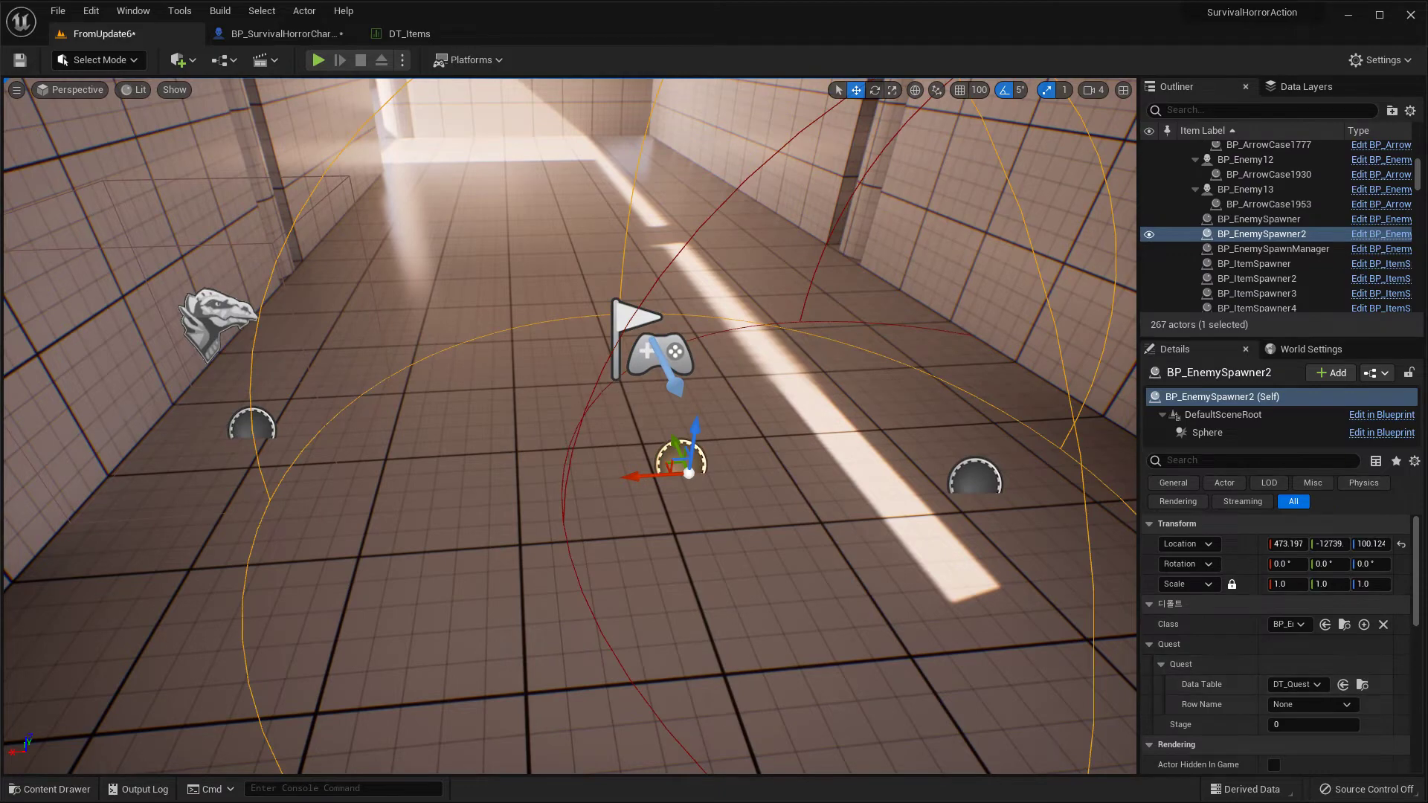
right_click_drag(794, 353, 878, 319)
right_click_drag(729, 348, 736, 385)
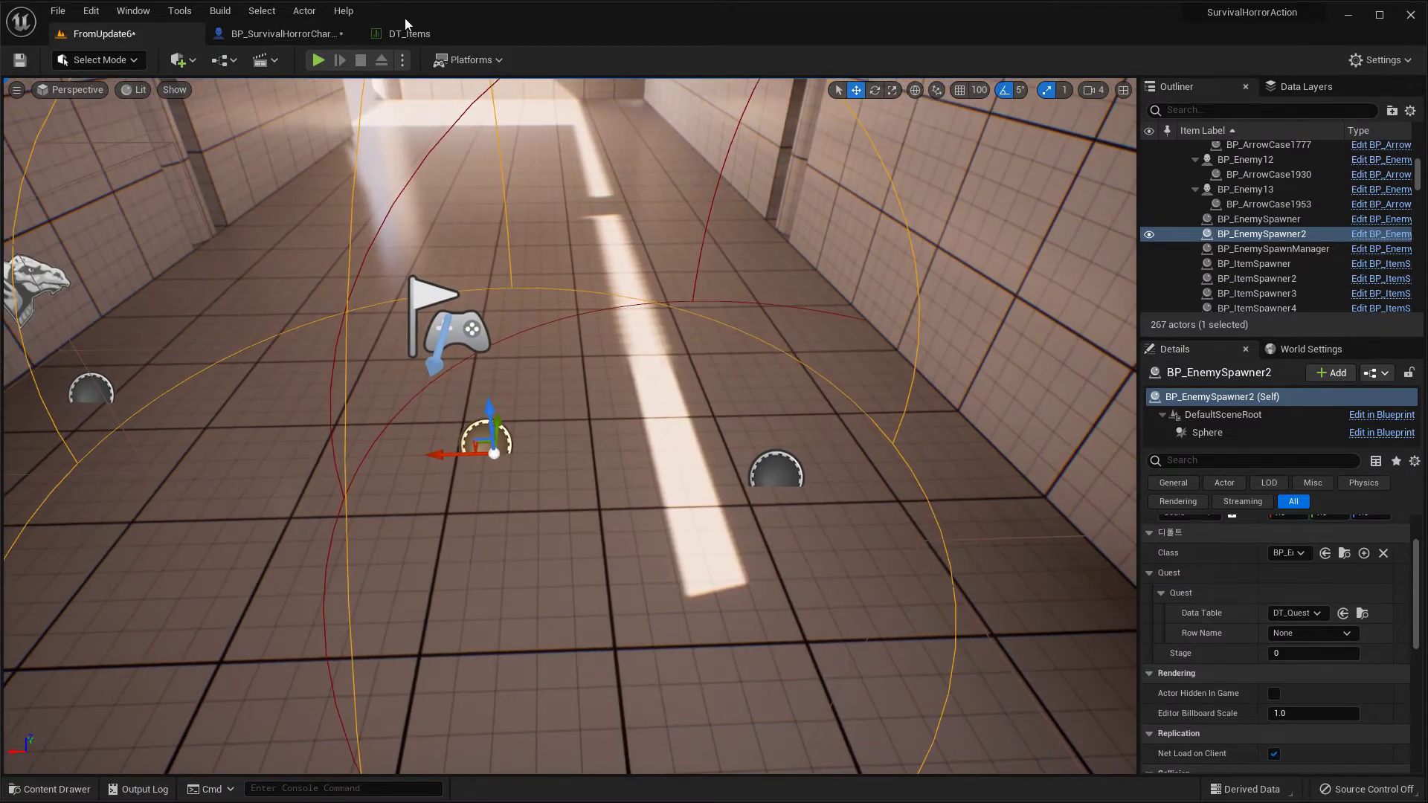
- Play-test the level twice with the enemy spawner's quest Row Name at None, ending each play session
left_click(318, 60)
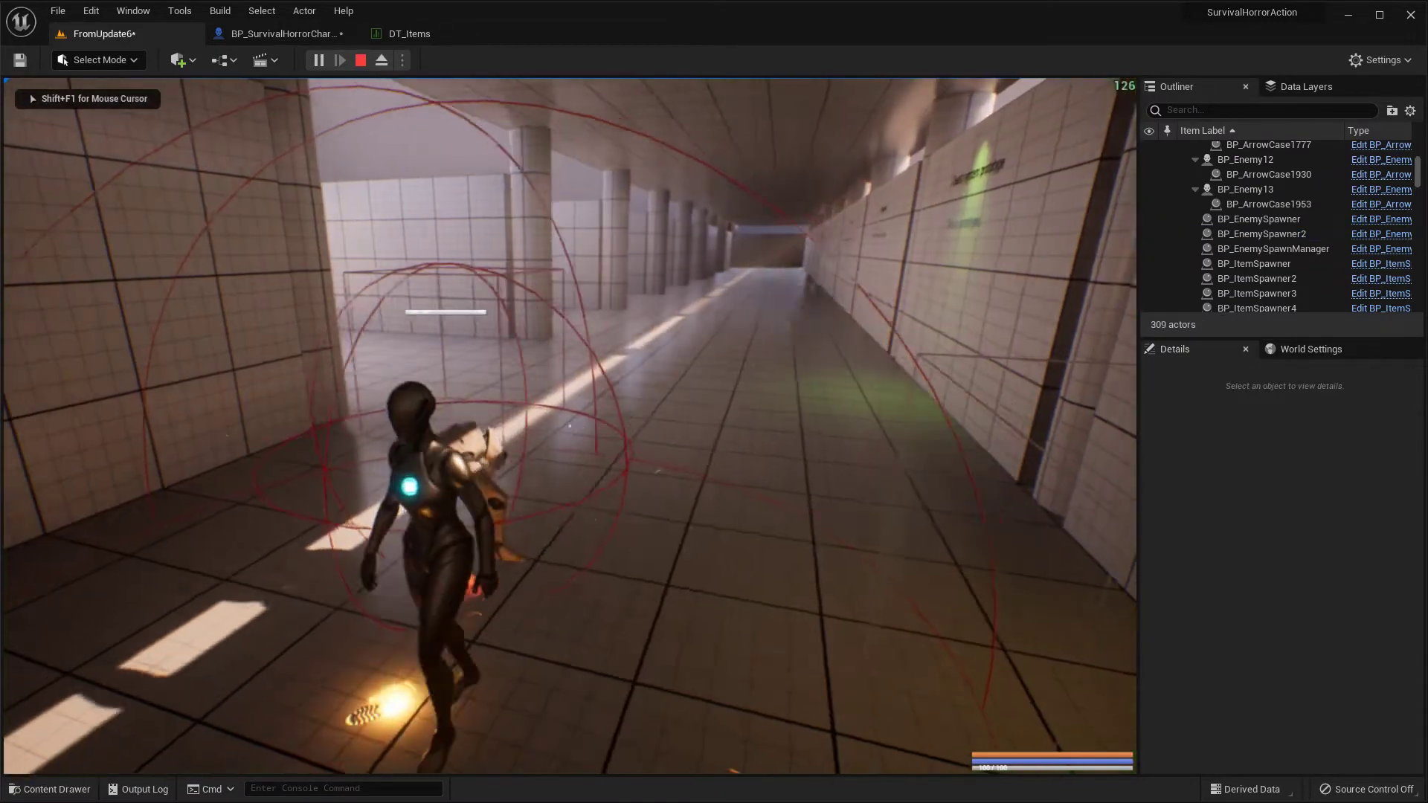
key("Escape")
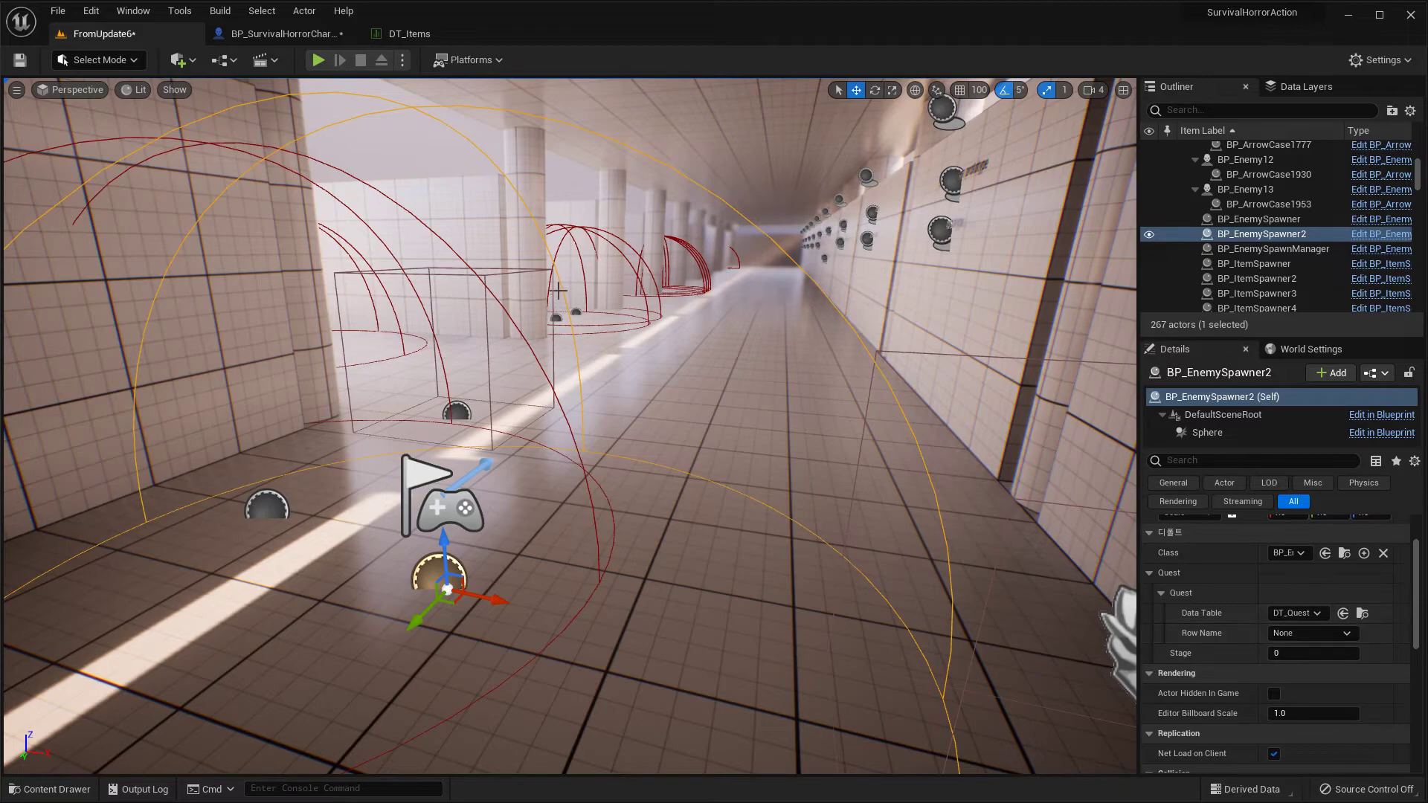
left_click(317, 63)
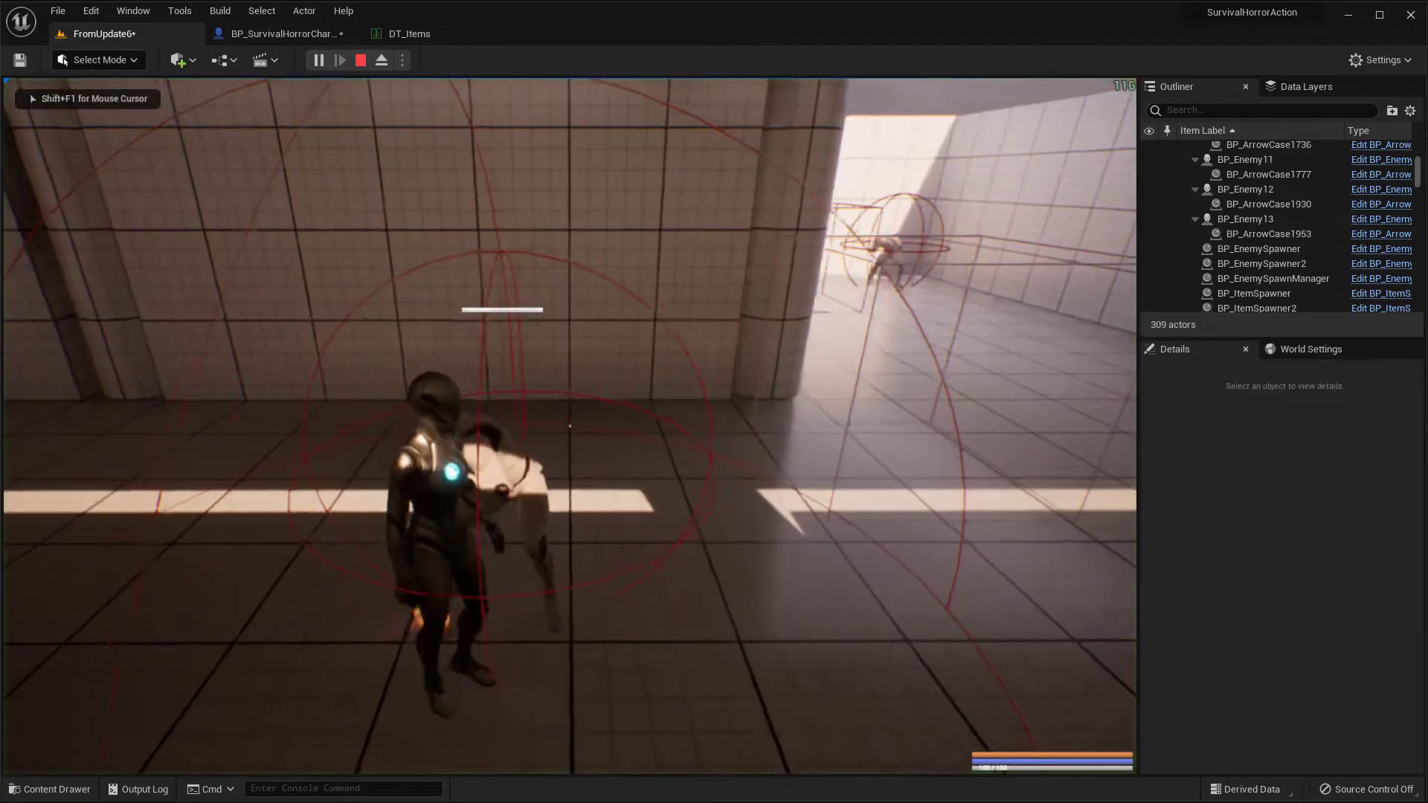
key("Escape")
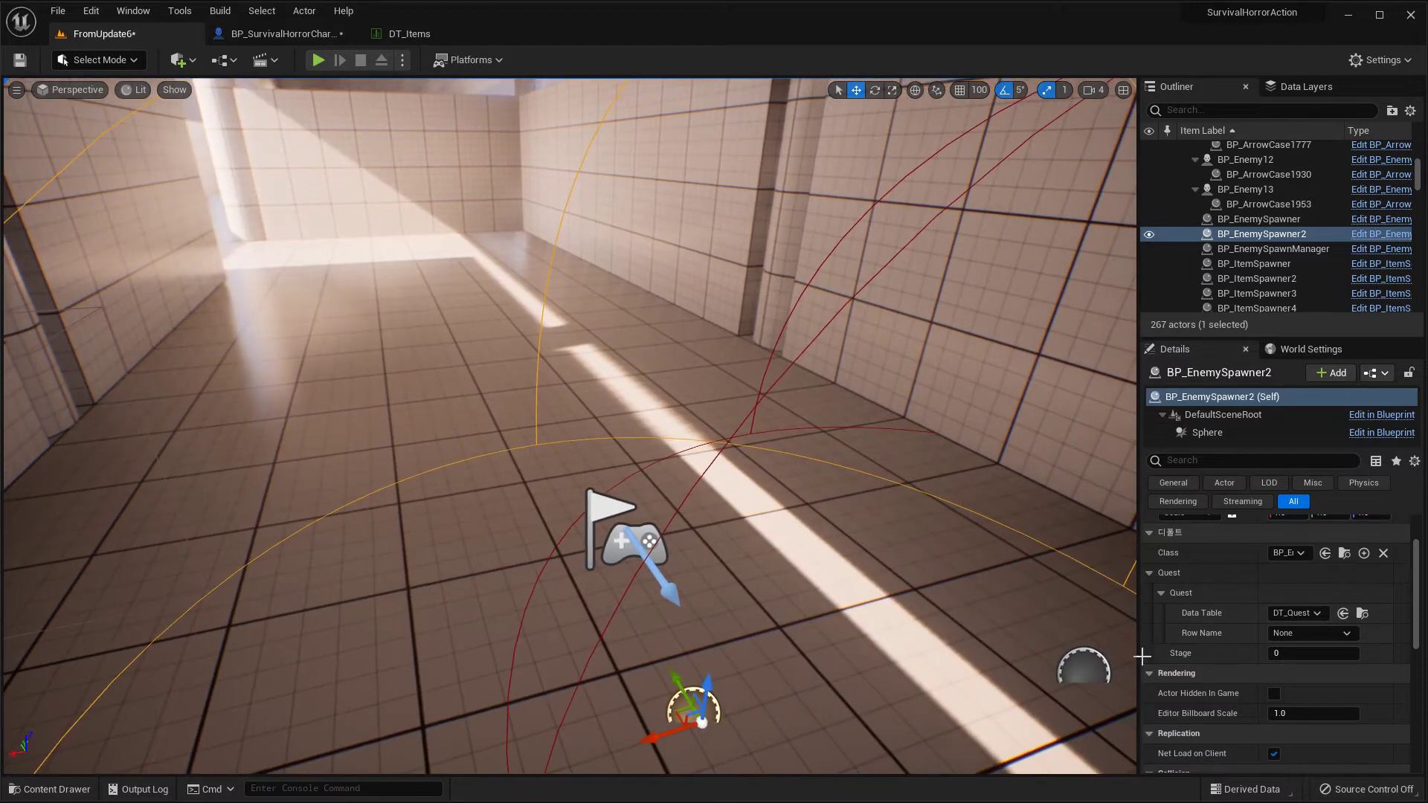
- Set the enemy spawner's quest Row Name to FamilySword and start a play session
left_click(1297, 634)
left_click(1305, 665)
left_click(319, 60)
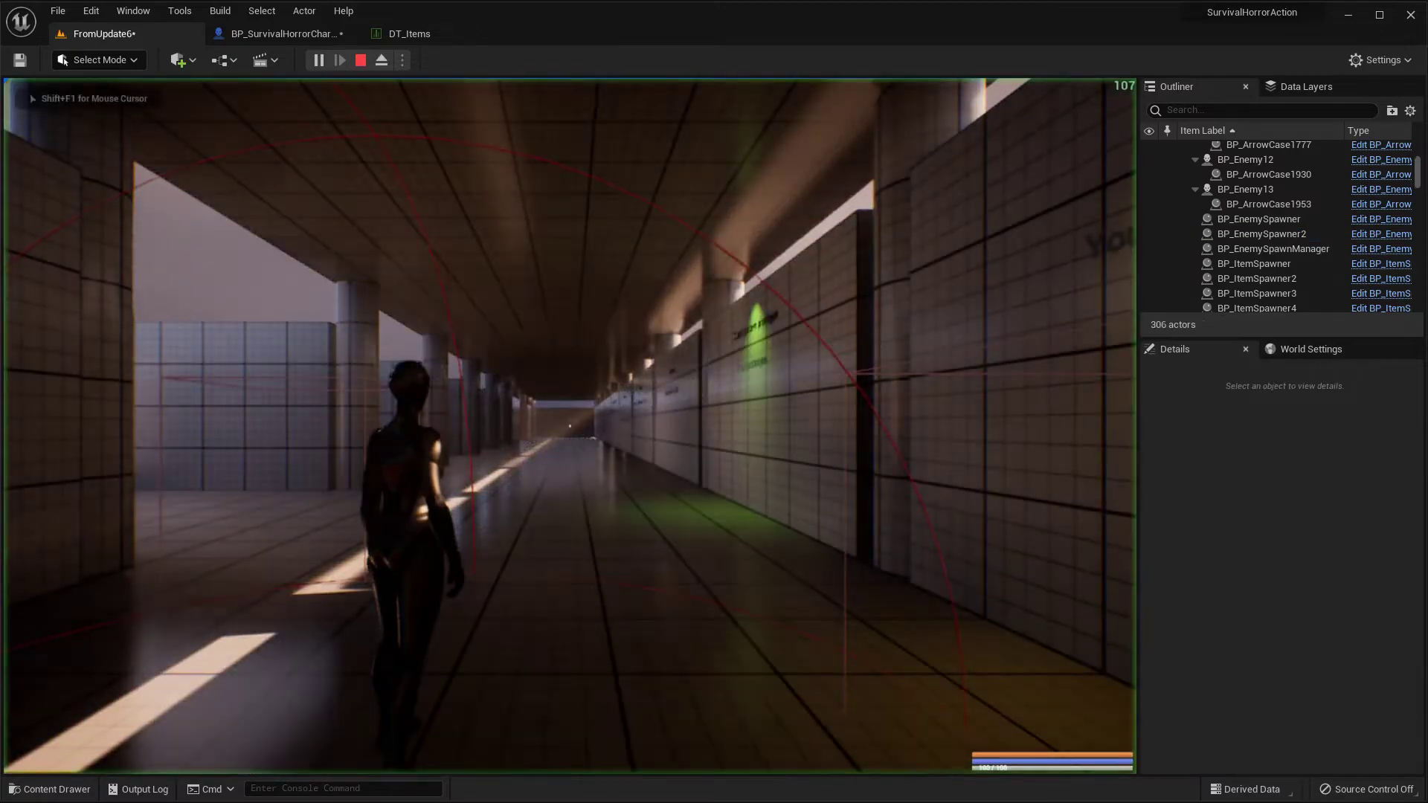
- Walk the character around the enemy spawner's area to check for enemies until the Family's Sword quest starts
key("s")
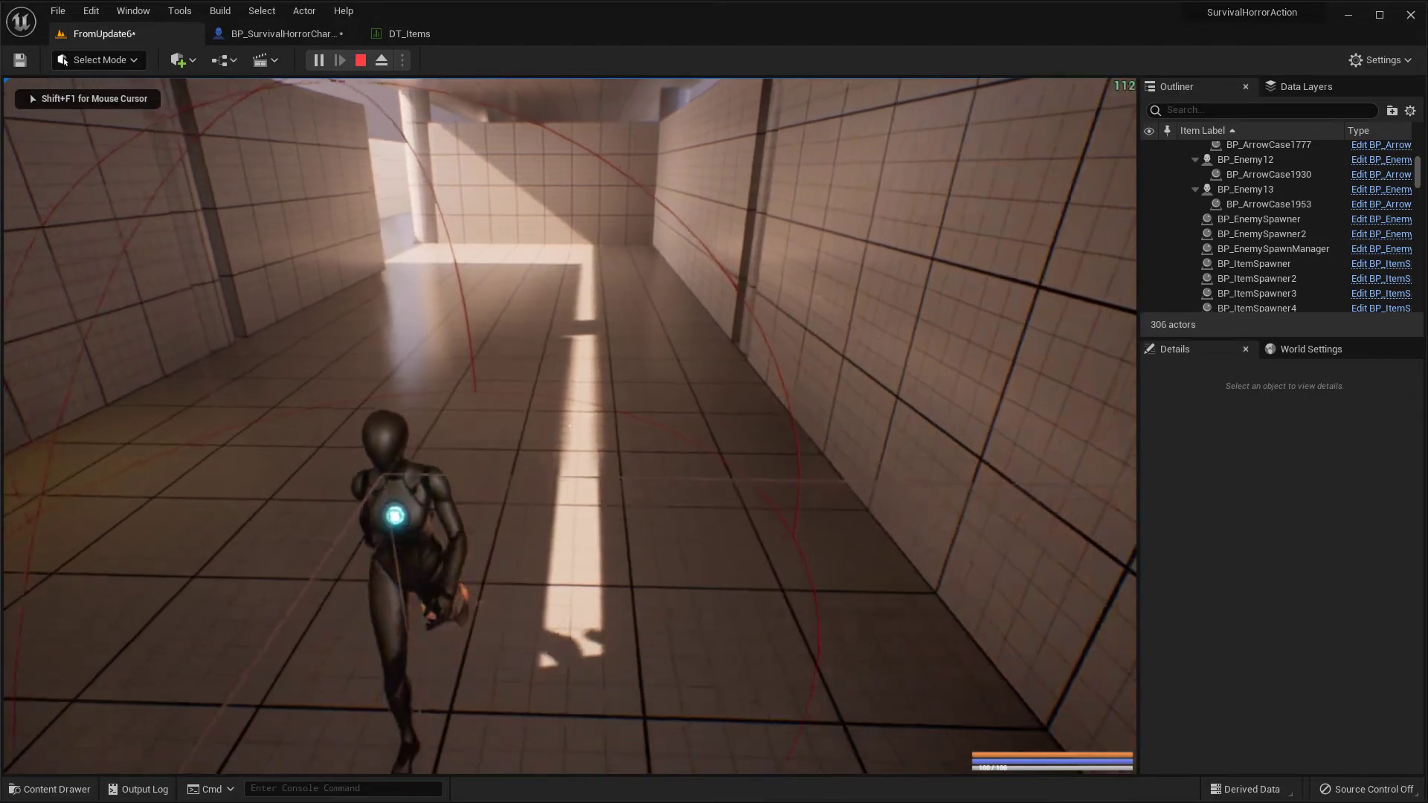
key("a")
key("w")
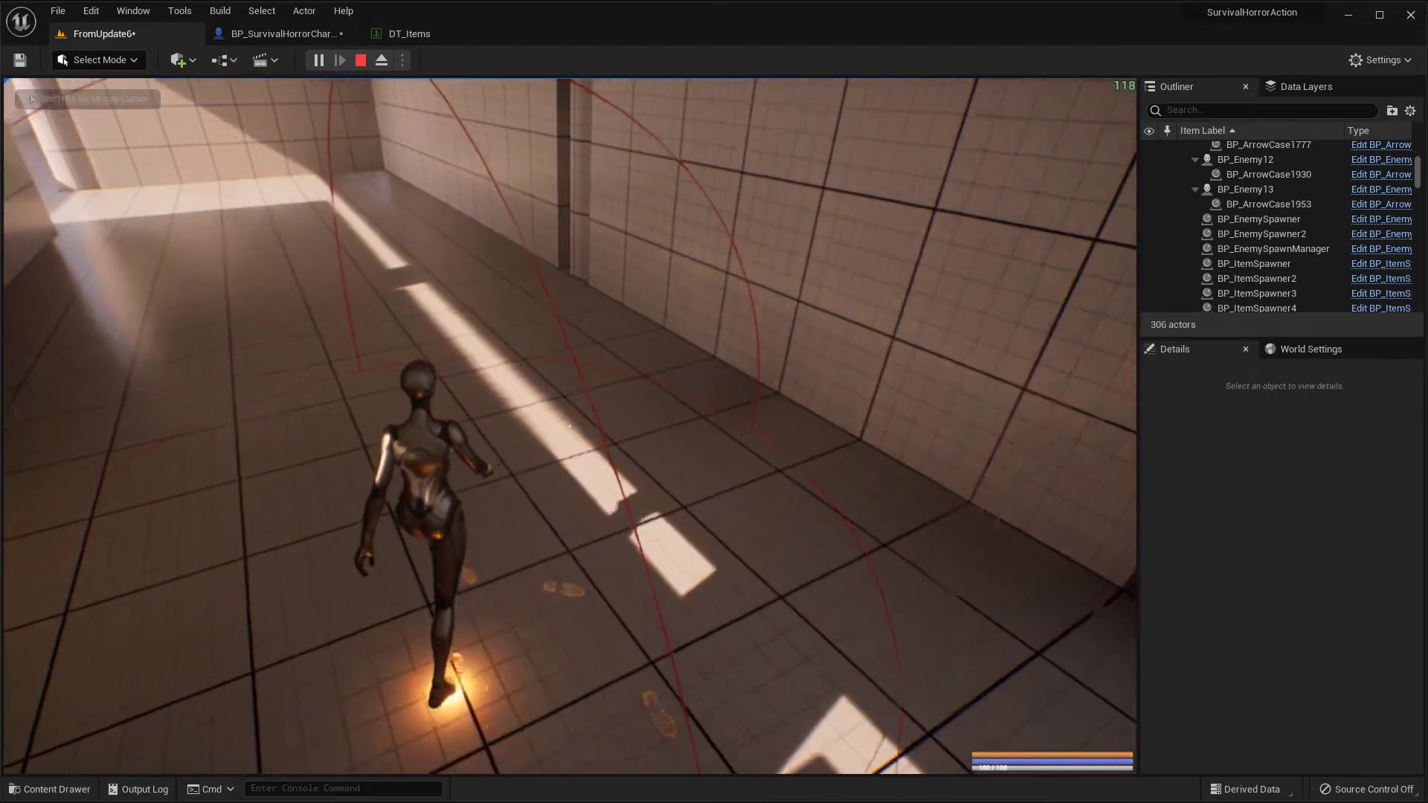
key("d")
key("a")
key("w")
key("d")
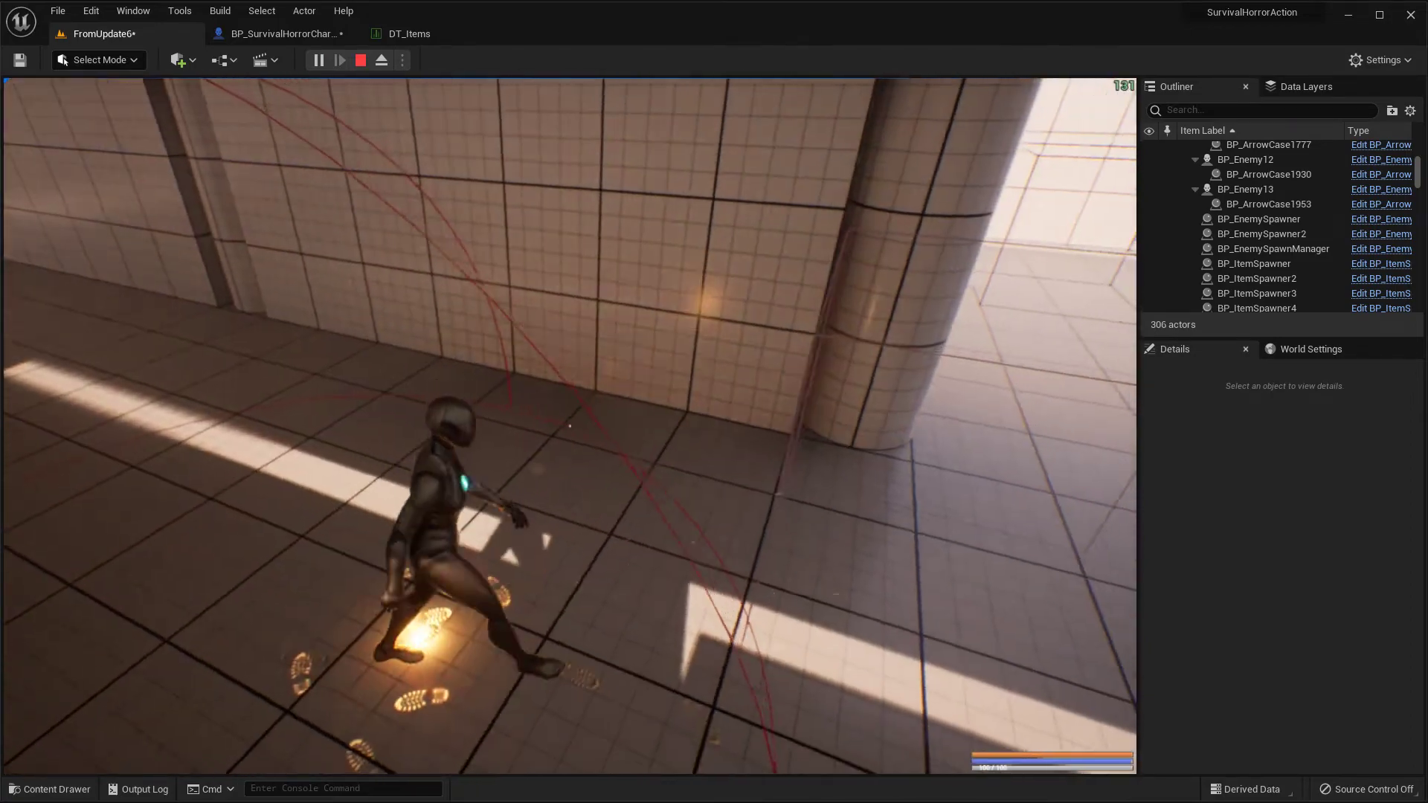
key("s")
key("d")
key("d")
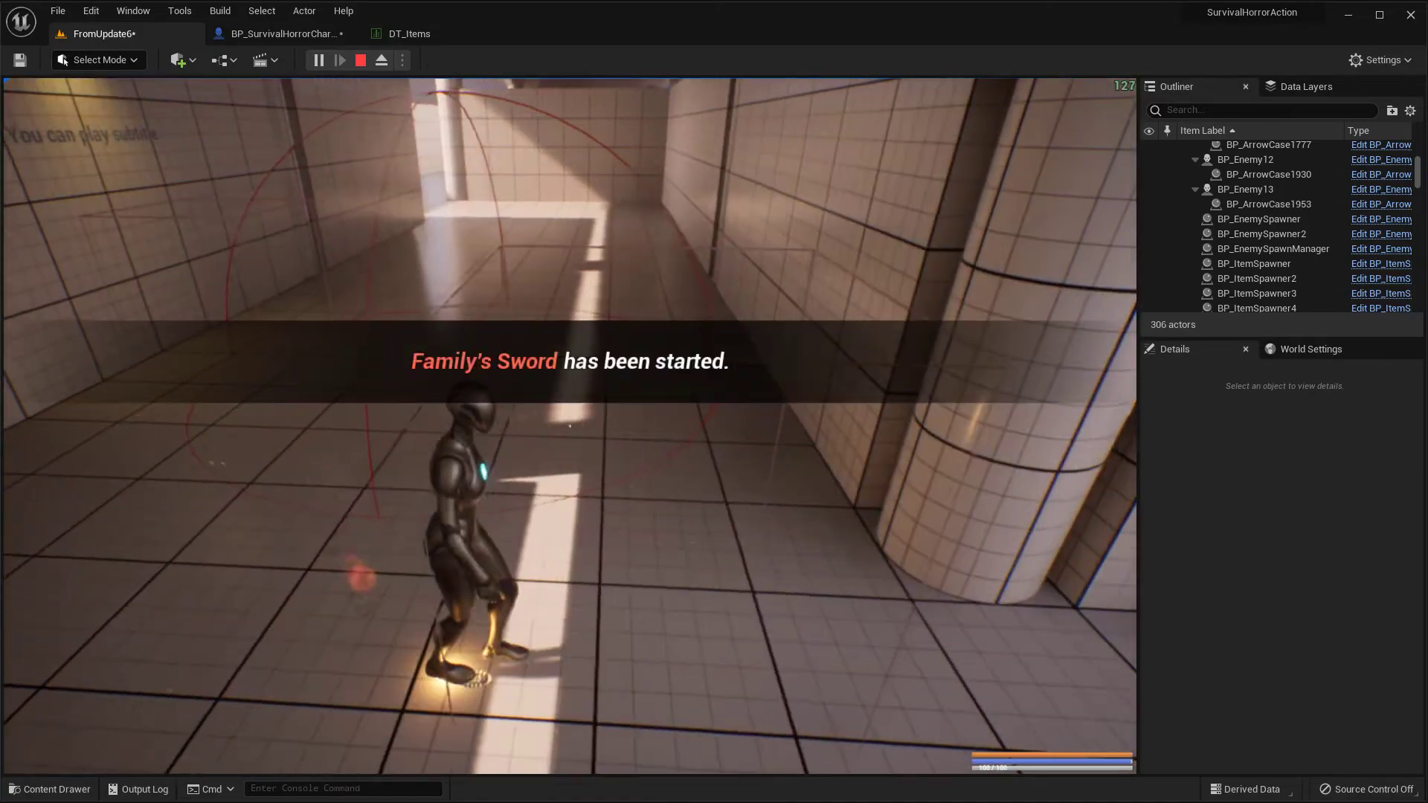
- Face the enemy spawner's spot with the Family's Sword quest active to inspect what spawns, and end the play session
key("a")
key("w")
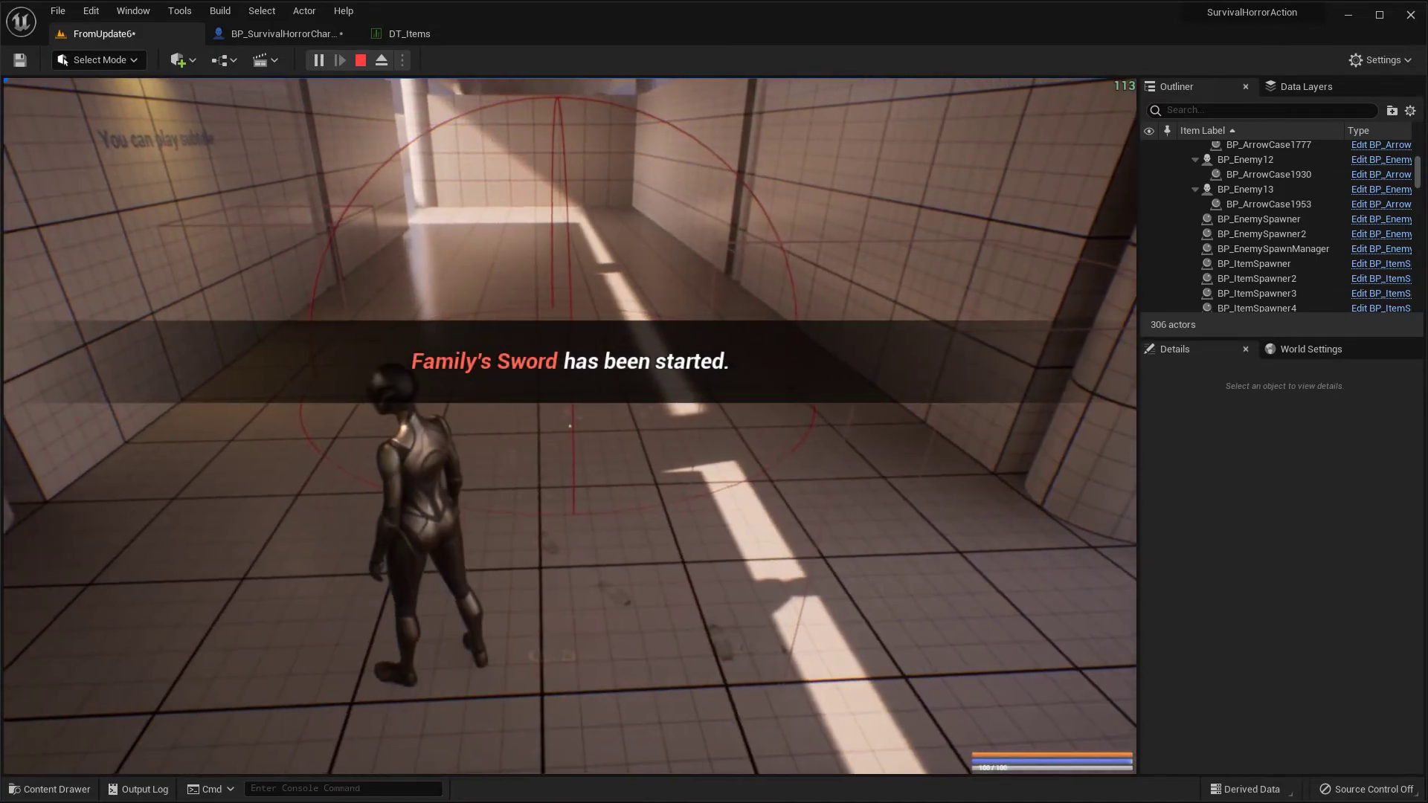
left_click(513, 487)
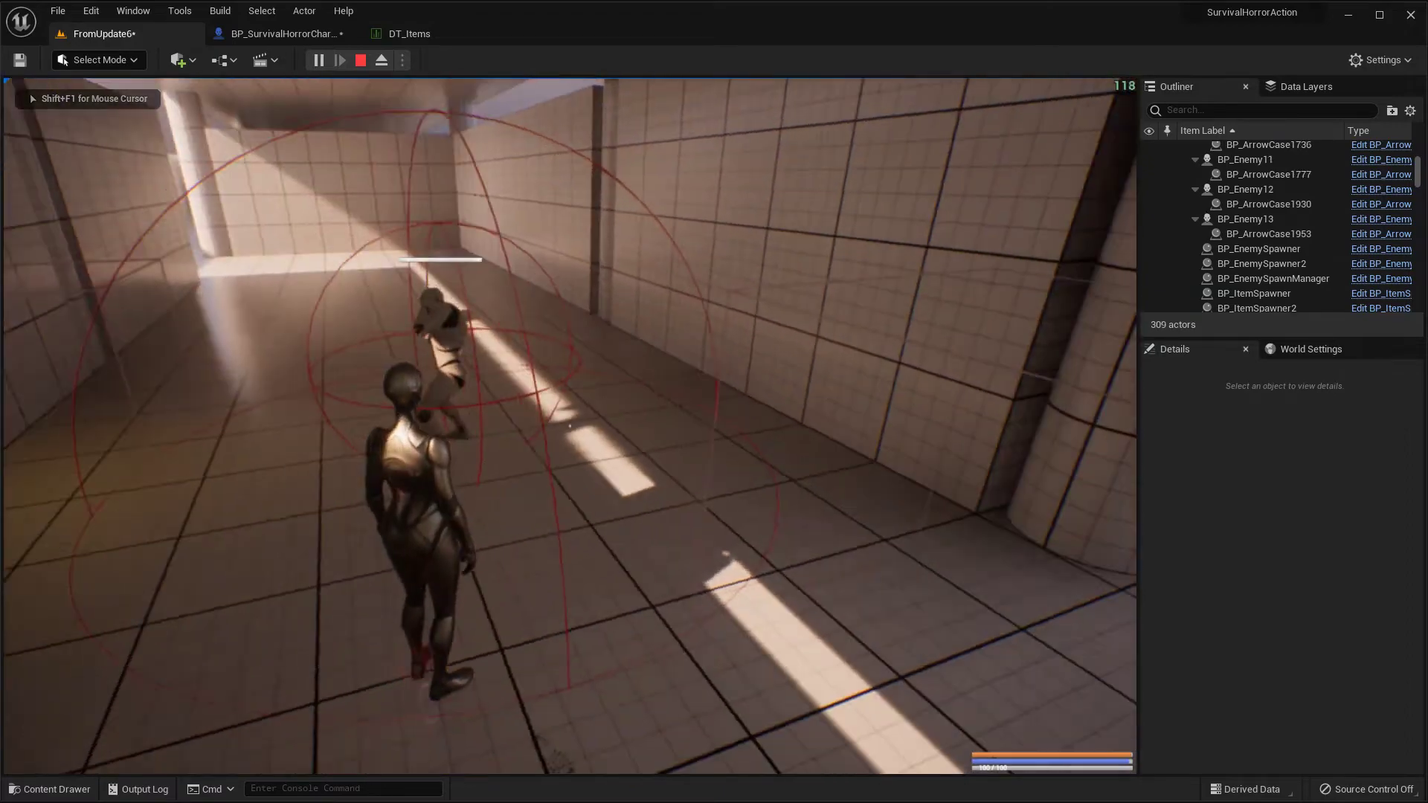
key("d")
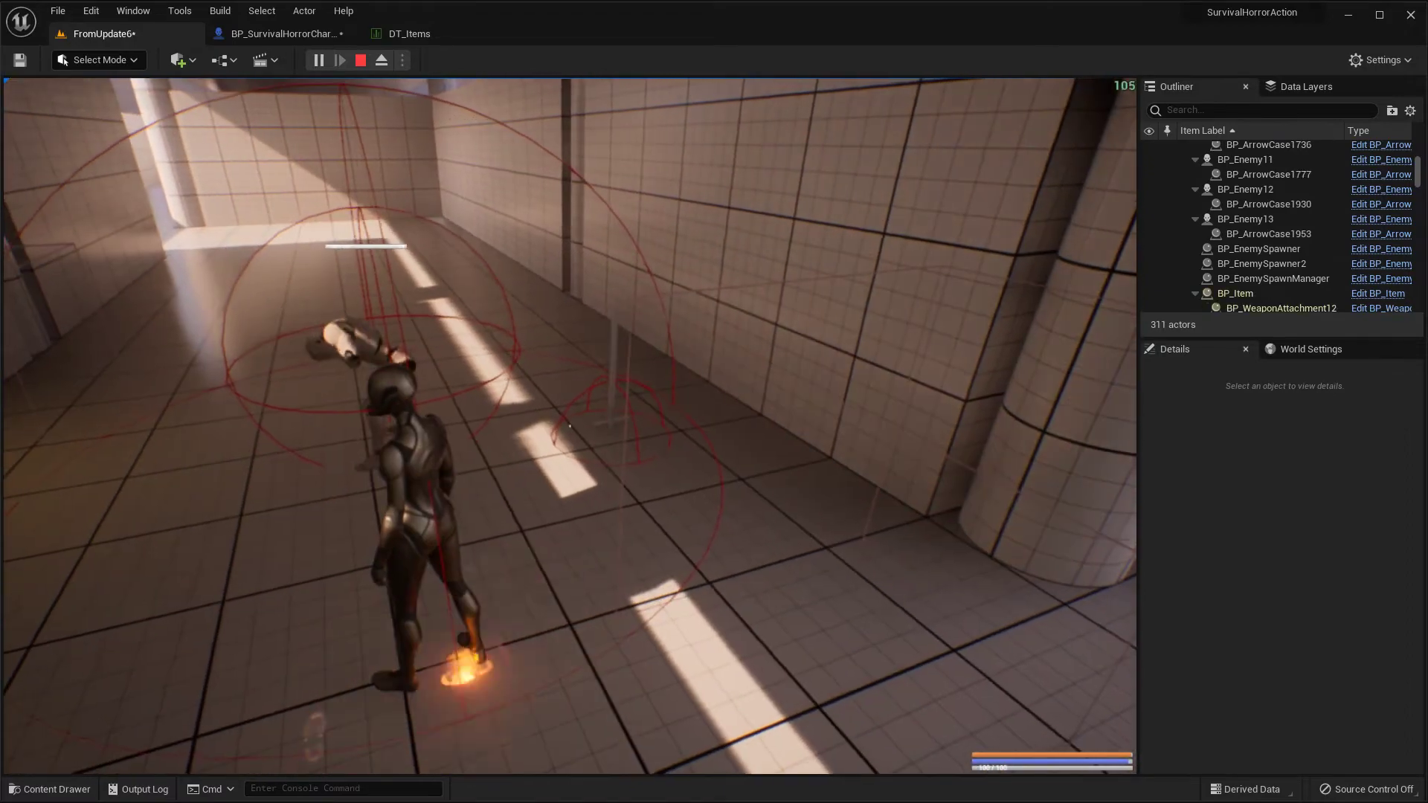
key("Escape")
- Create a child Blueprint class from BP_Enemy in the Enemys folder
right_click_drag(682, 467, 630, 468)
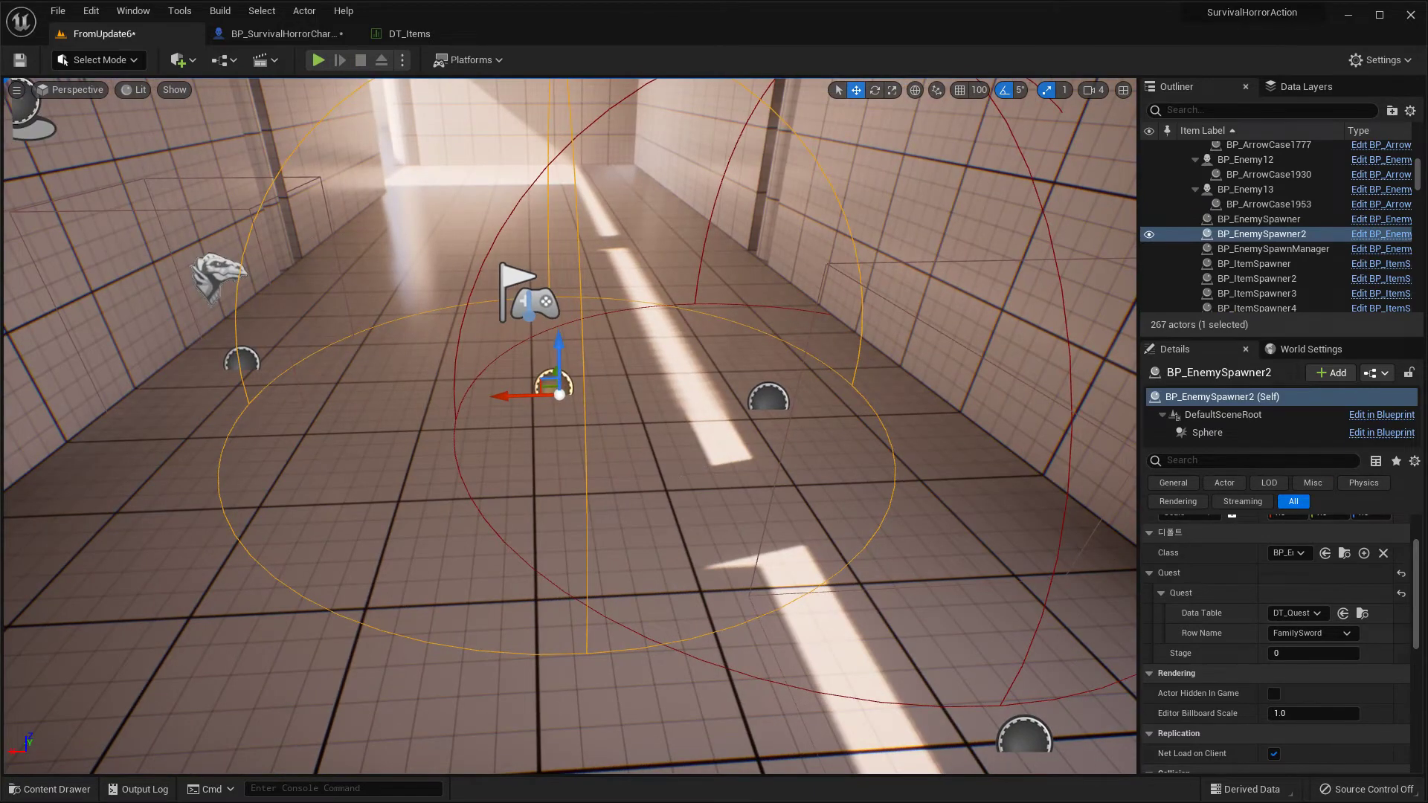
left_click(59, 796)
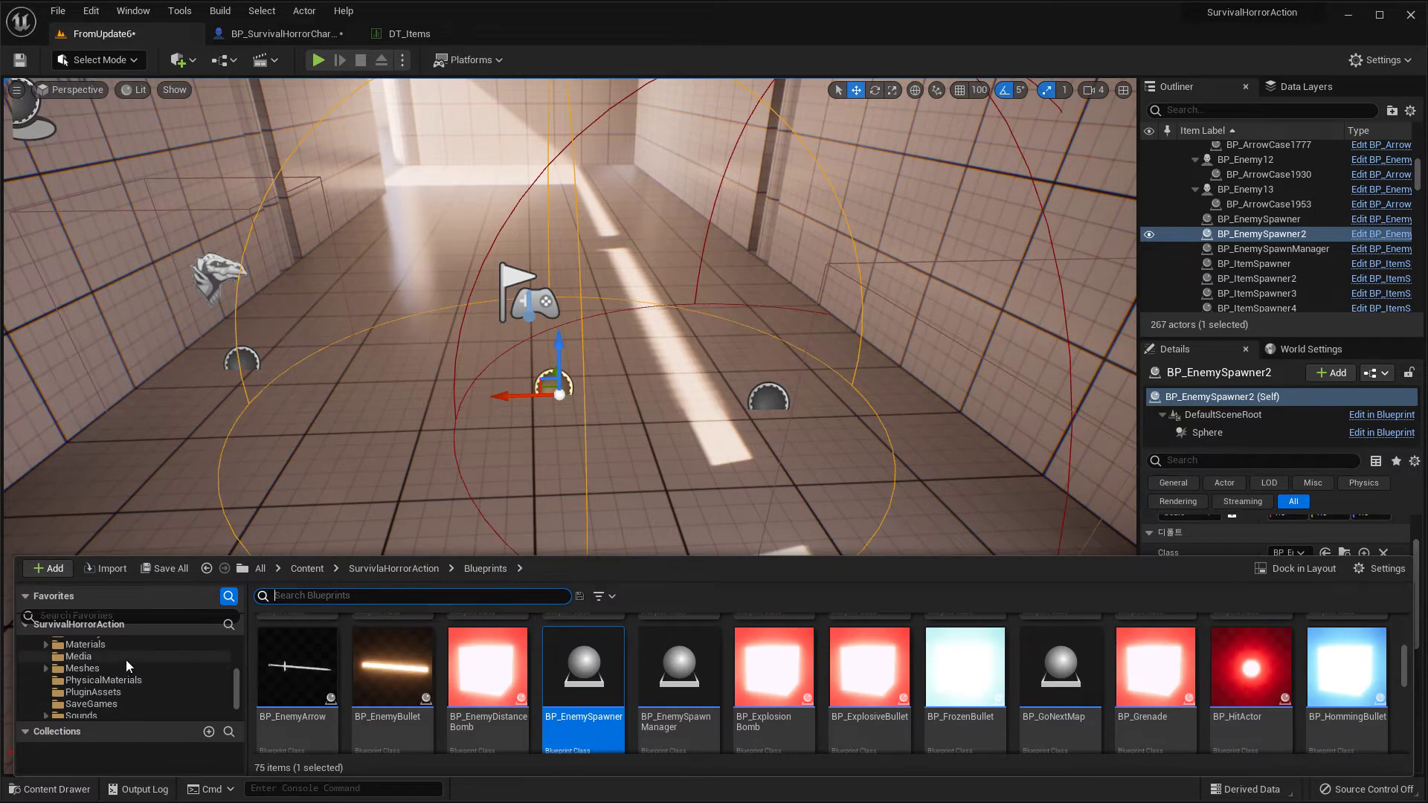
scroll(126, 659, "up", 5)
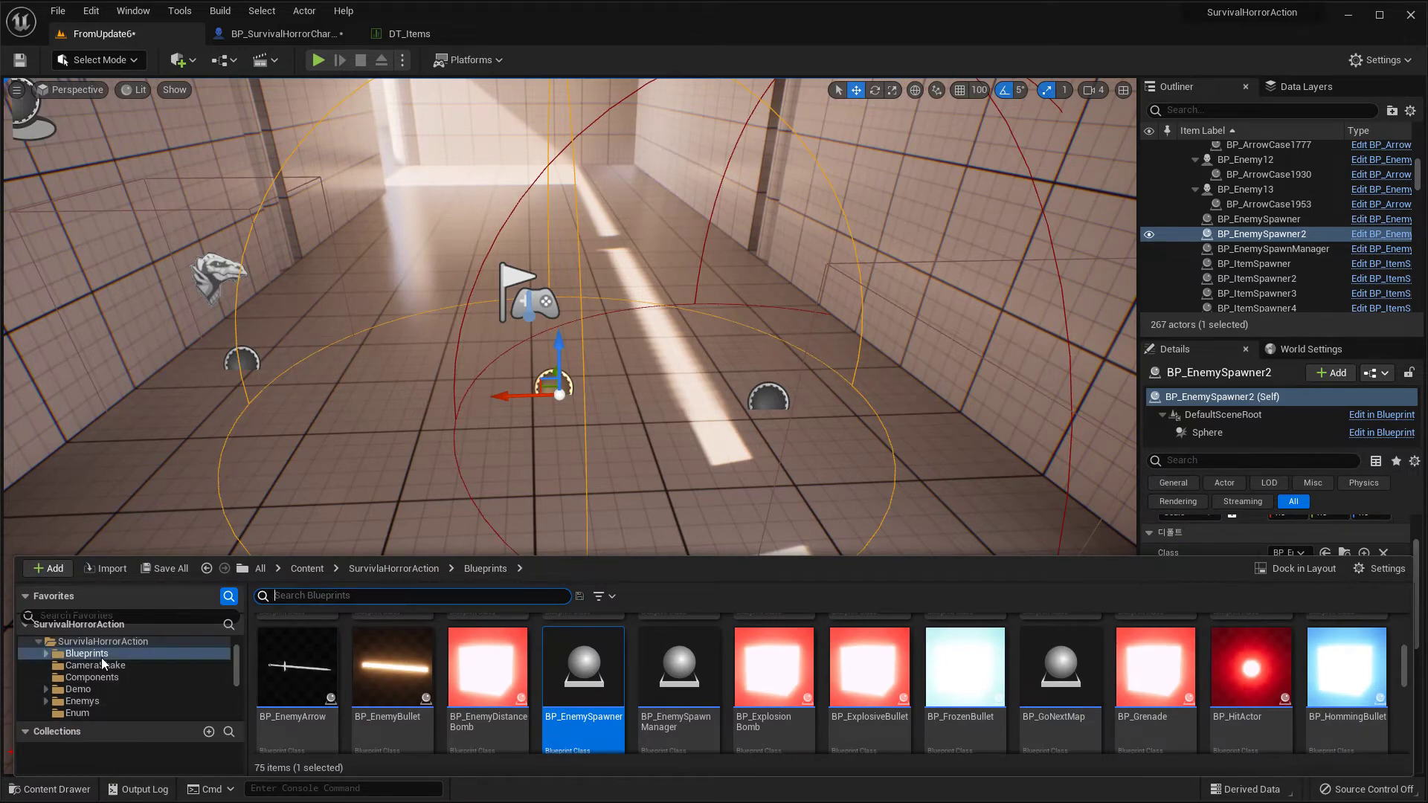
left_click(83, 701)
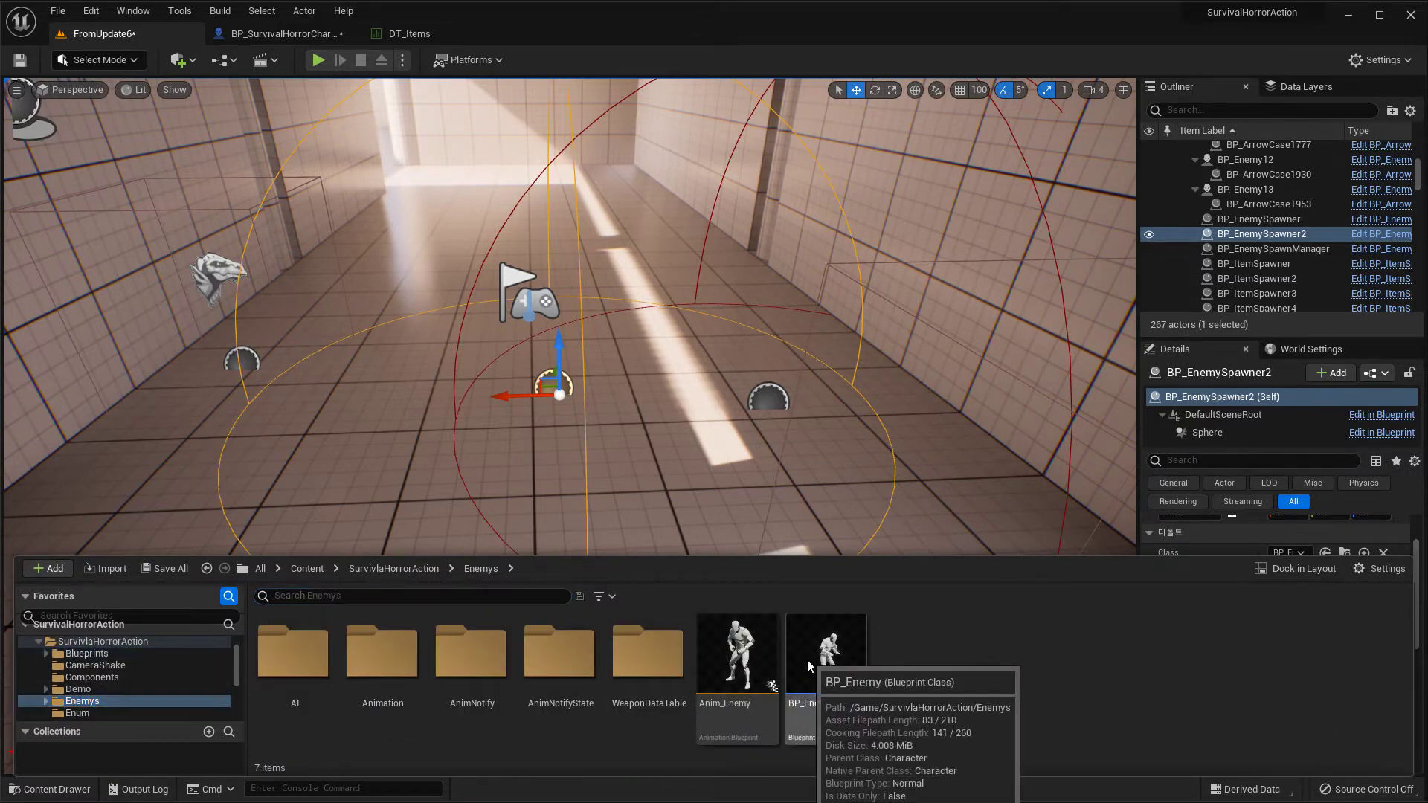
right_click(810, 661)
left_click(869, 312)
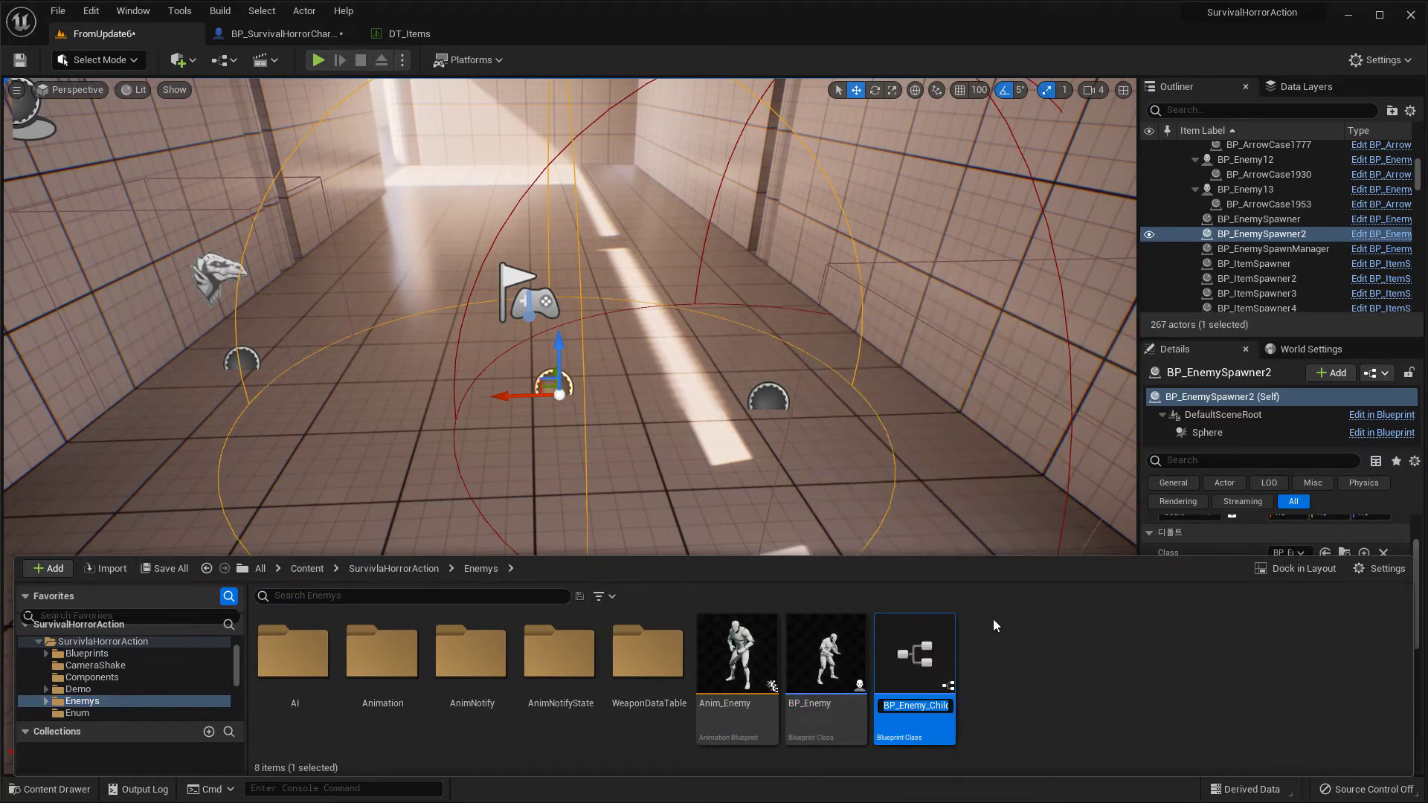
- Name the new child Blueprint class questmonster
type("boss")
key("BackSpace")
key("BackSpace")
key("BackSpace")
key("BackSpace")
type("questmost")
key("BackSpace")
key("BackSpace")
type("nster")
key("Return")
- Open the questmonster Blueprint and examine its class defaults, including the Selections, Dialogue and NPC settings
double_click(920, 649)
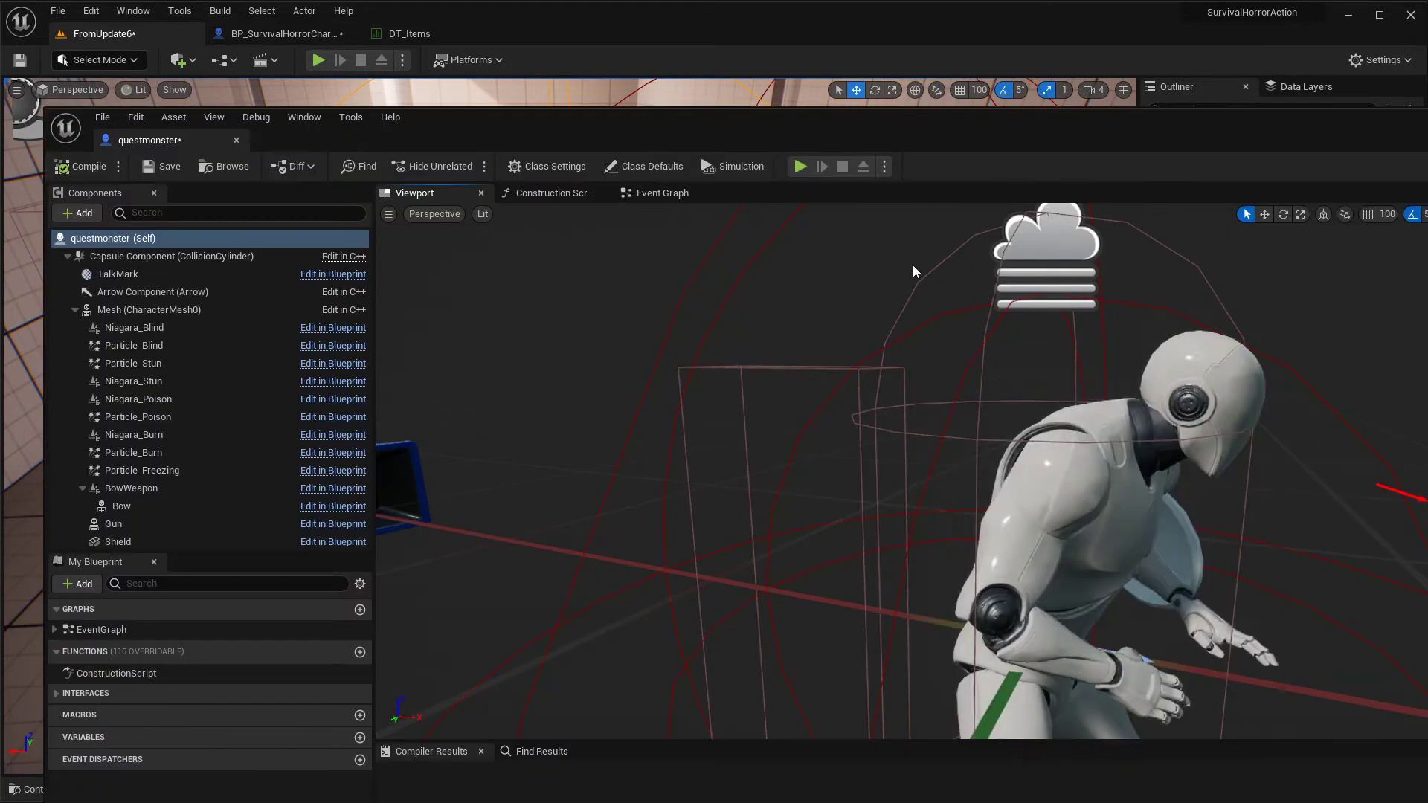
left_click_drag(1236, 126, 645, 97)
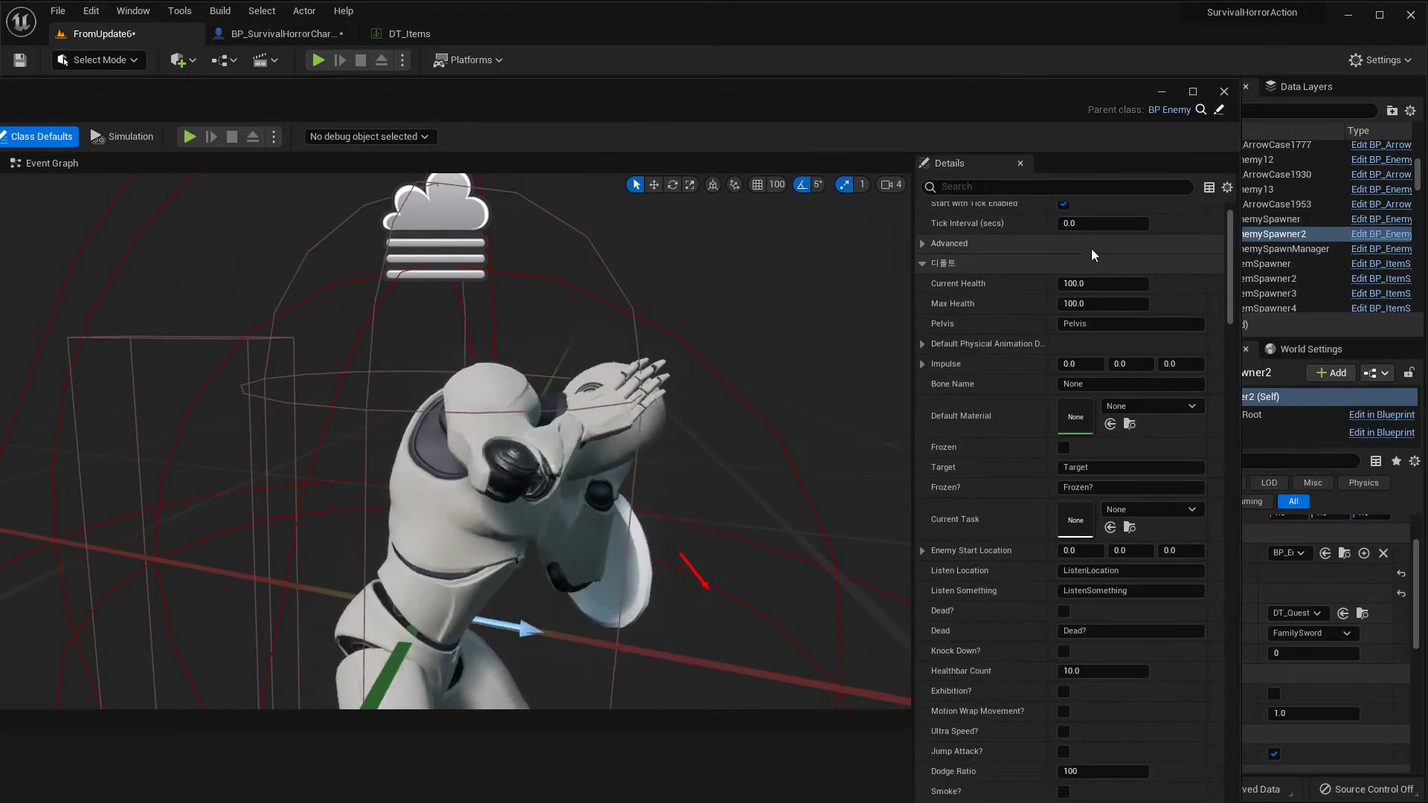
left_click_drag(1230, 274, 1235, 462)
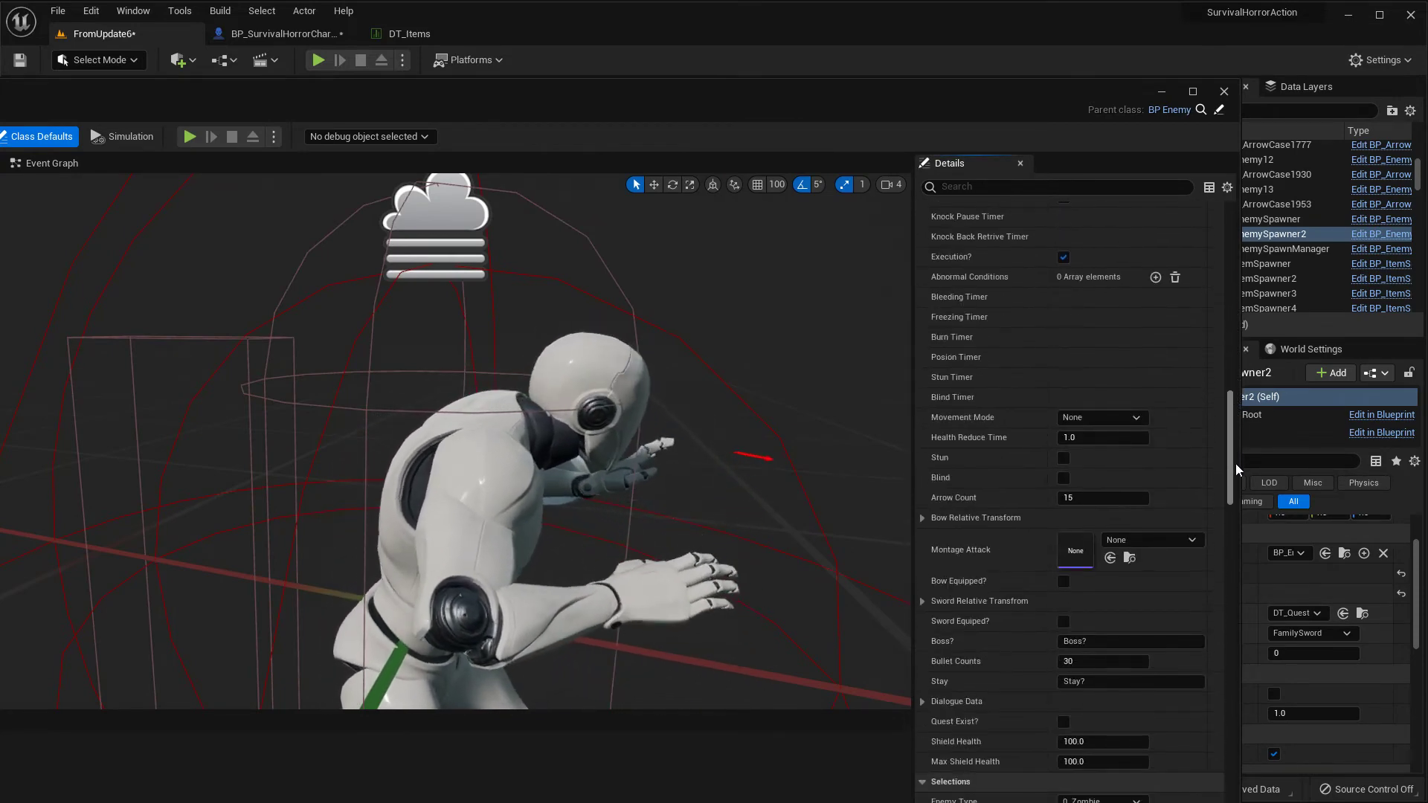
scroll(1013, 589, "down", 3)
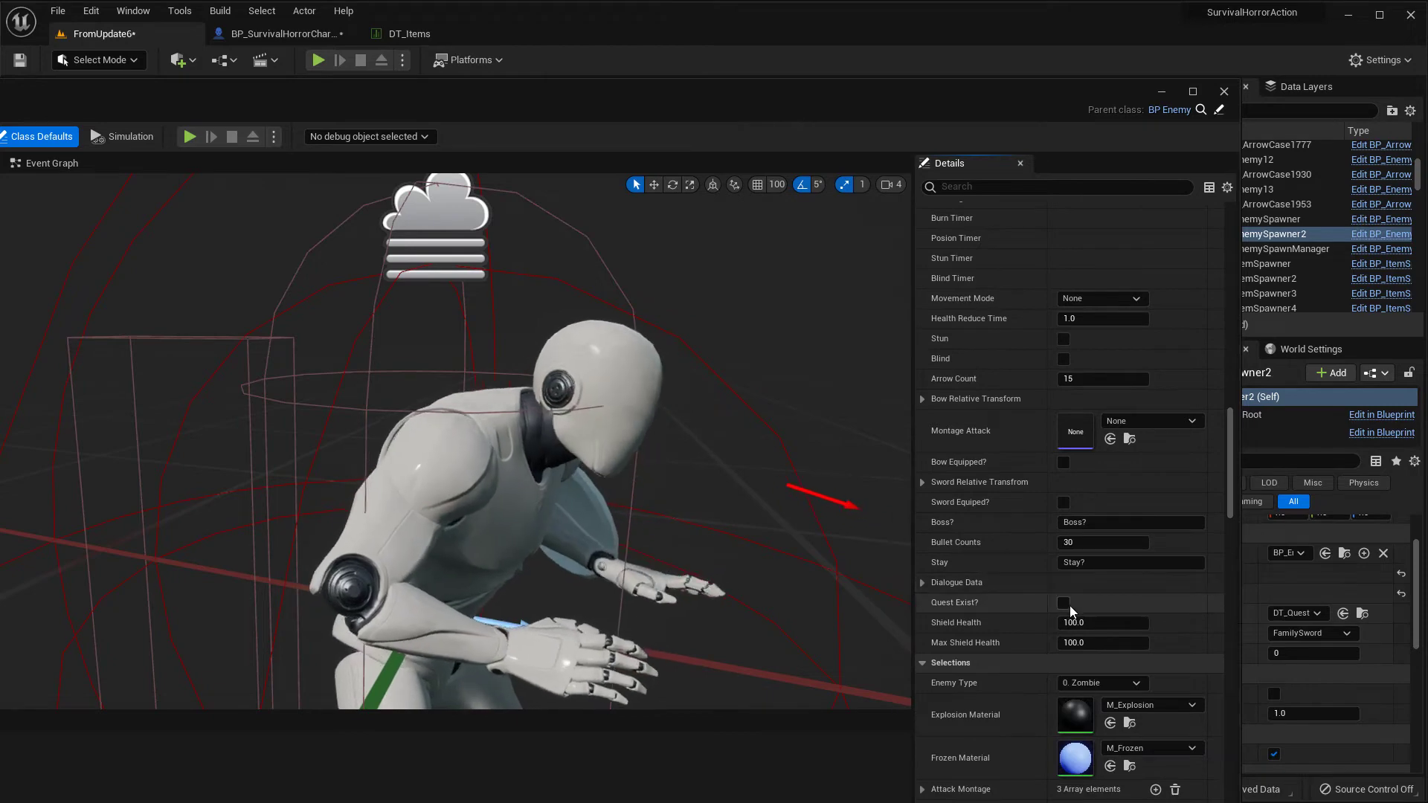
scroll(1041, 606, "down", 6)
scroll(1033, 649, "down", 6)
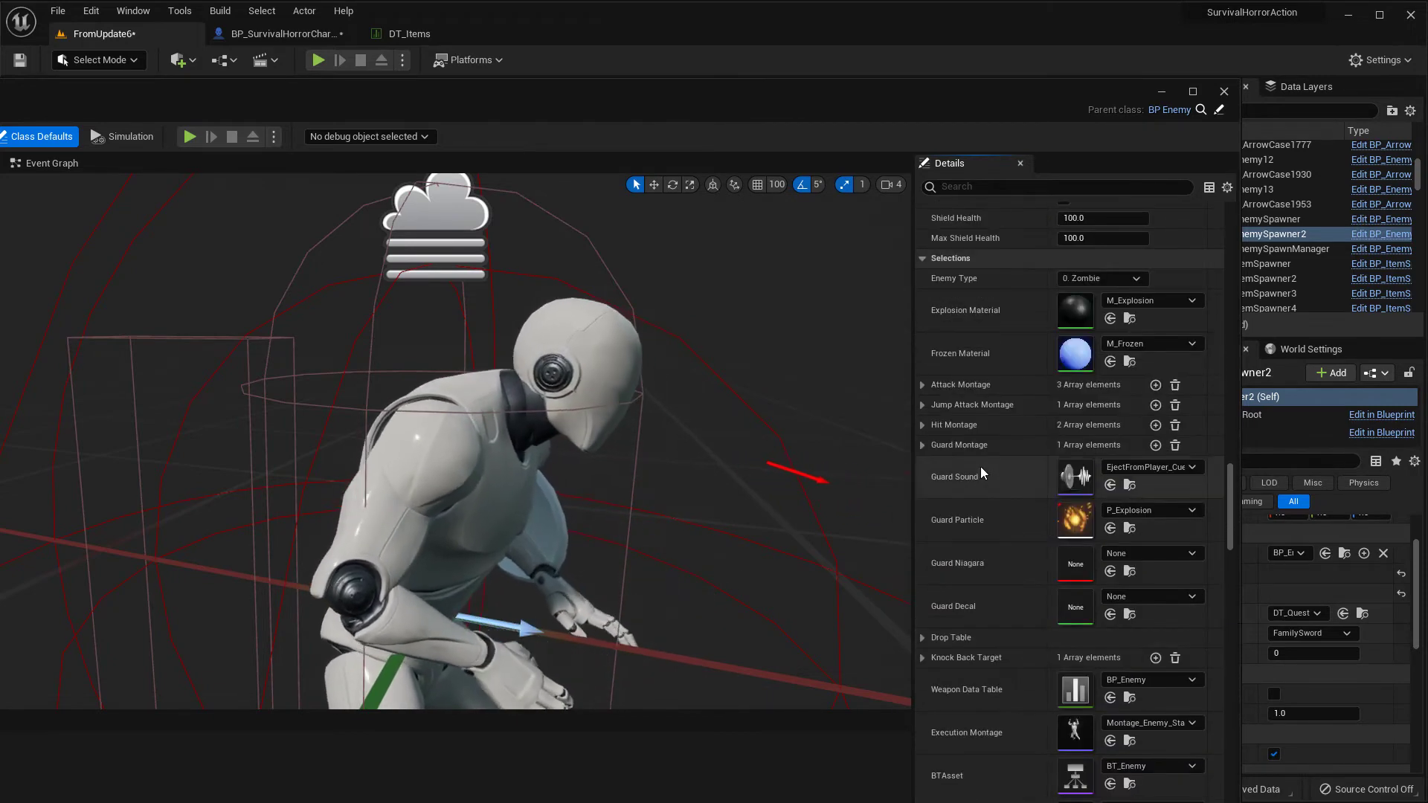
scroll(1103, 581, "down", 11)
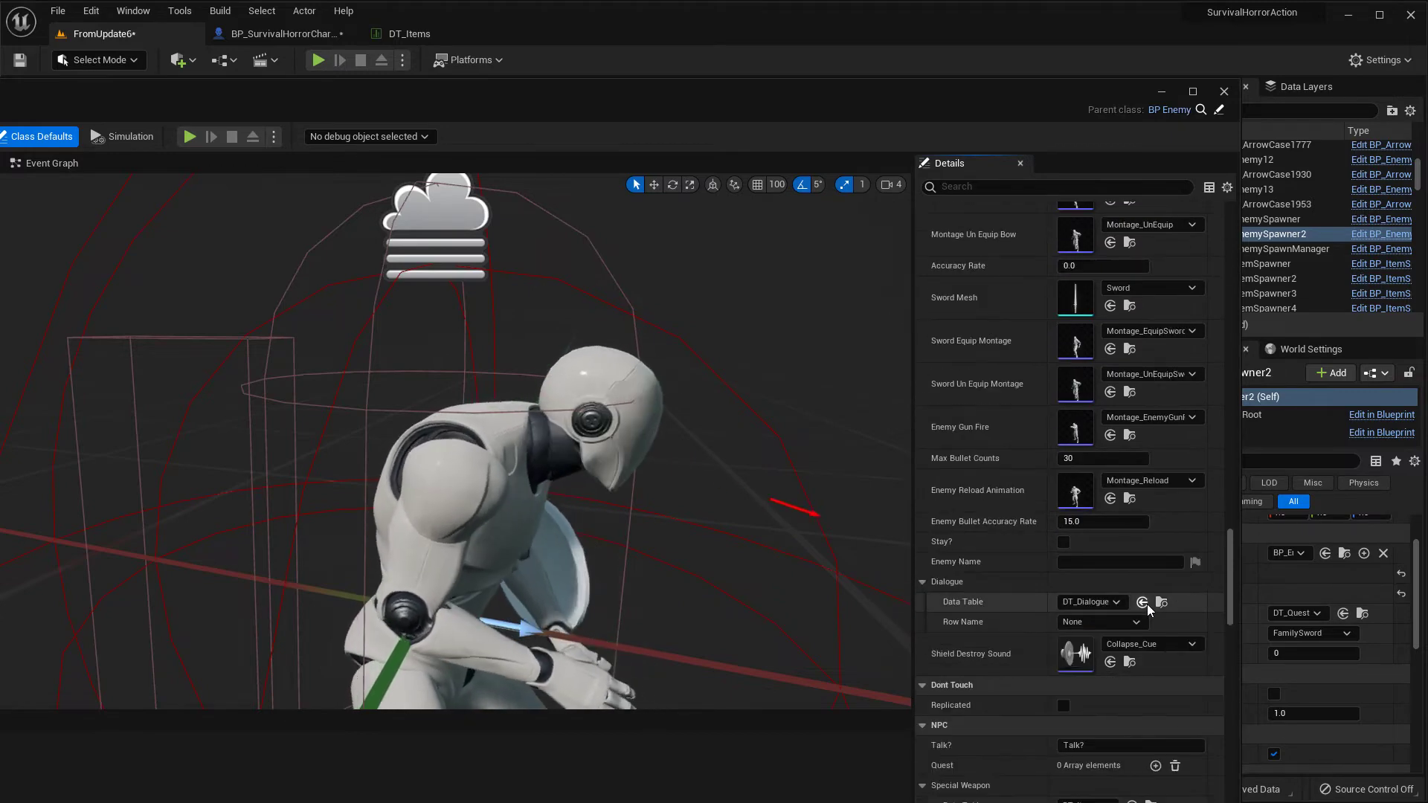
scroll(1147, 604, "down", 2)
left_click_drag(1229, 623, 1226, 333)
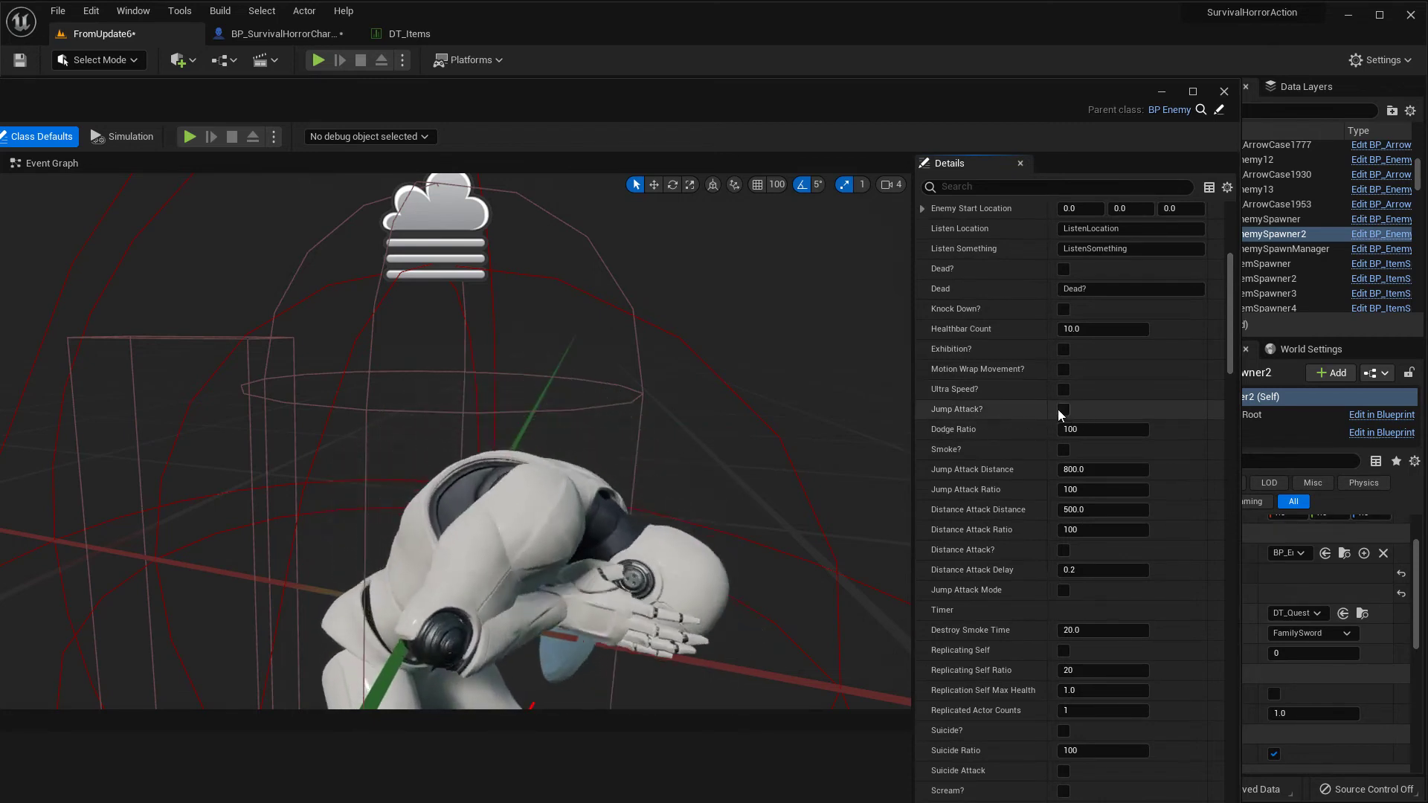
scroll(1052, 406, "up", 2)
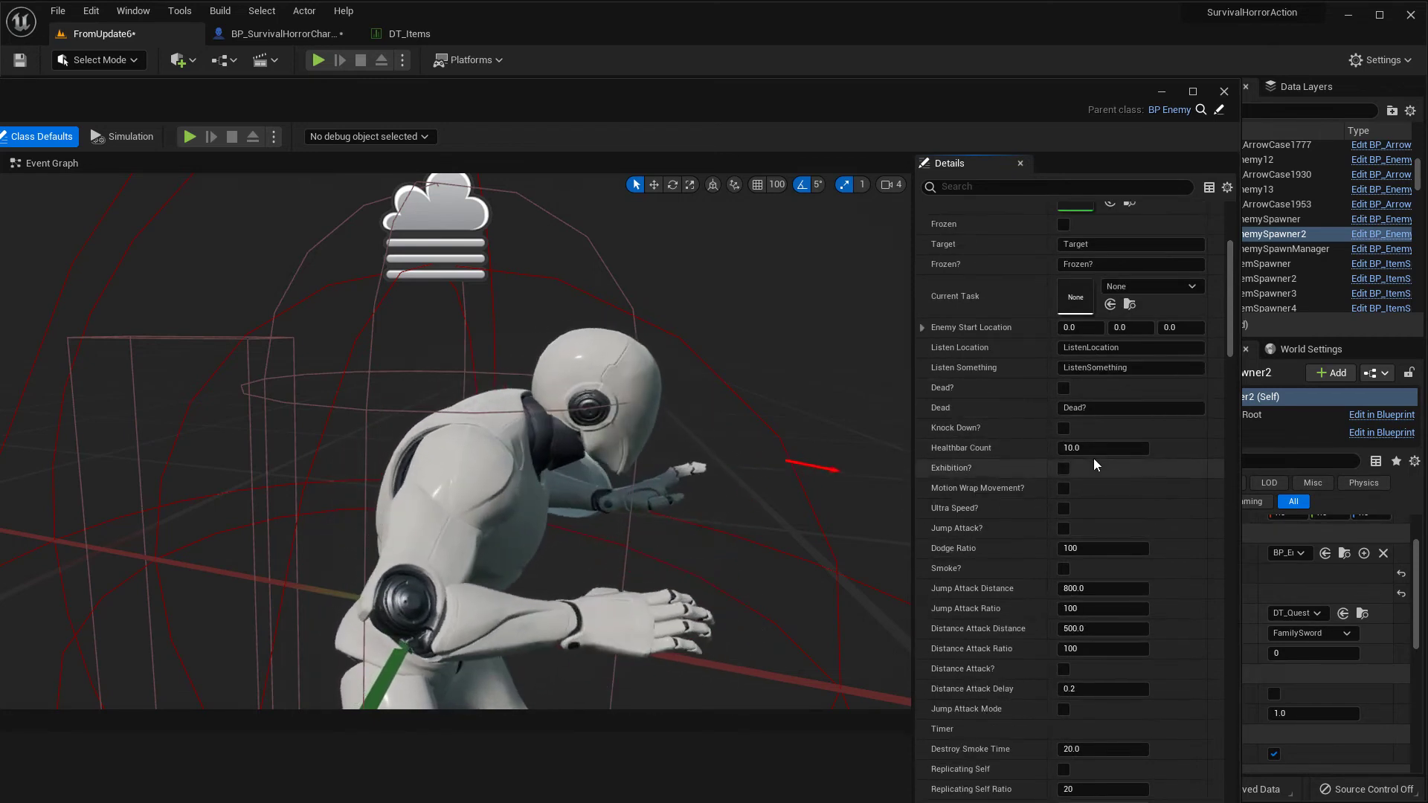
left_click_drag(1230, 346, 1233, 644)
scroll(1101, 622, "down", 1)
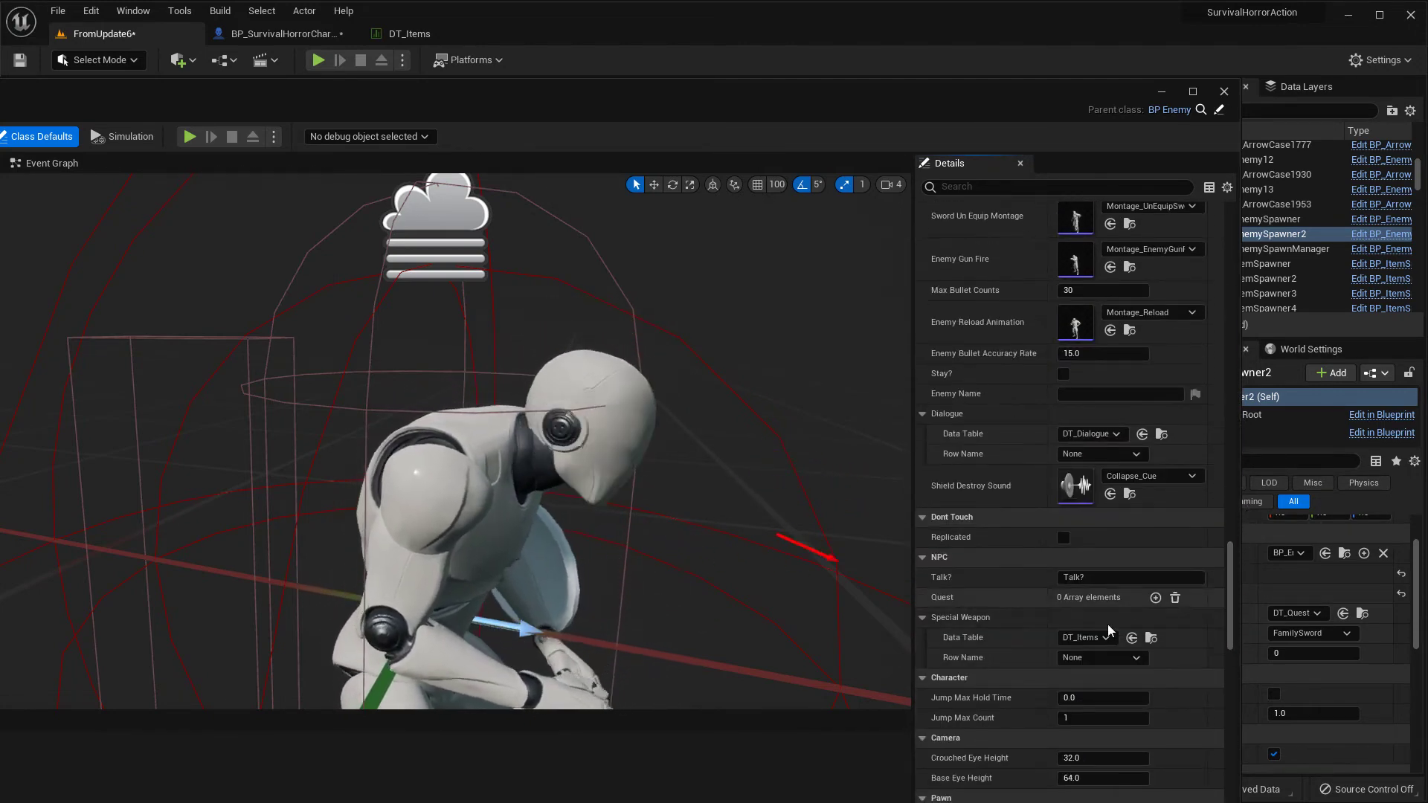
scroll(1101, 621, "down", 1)
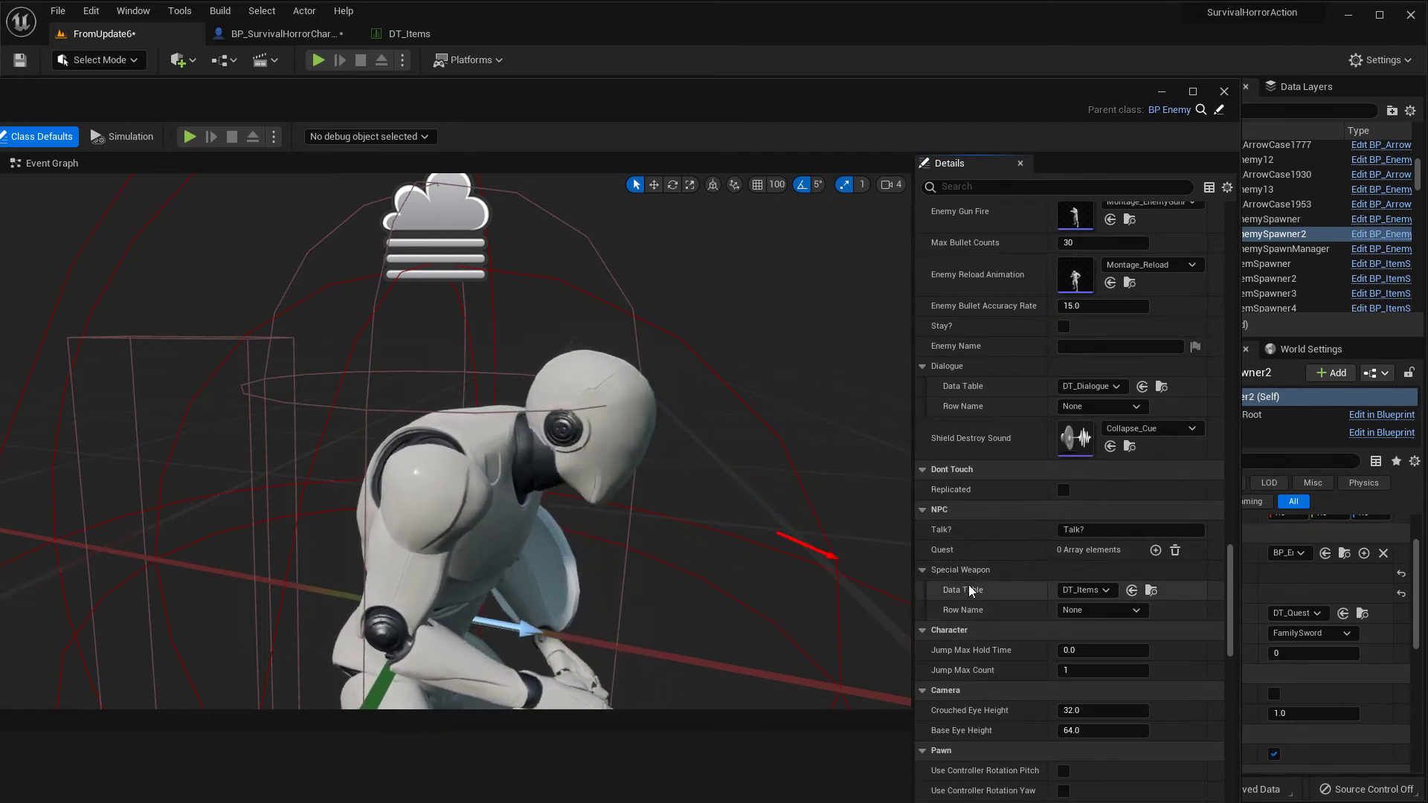
- Add one element to questmonster's NPC Quest array, expand its quest and stage settings, and close the Blueprint editor
left_click(1155, 551)
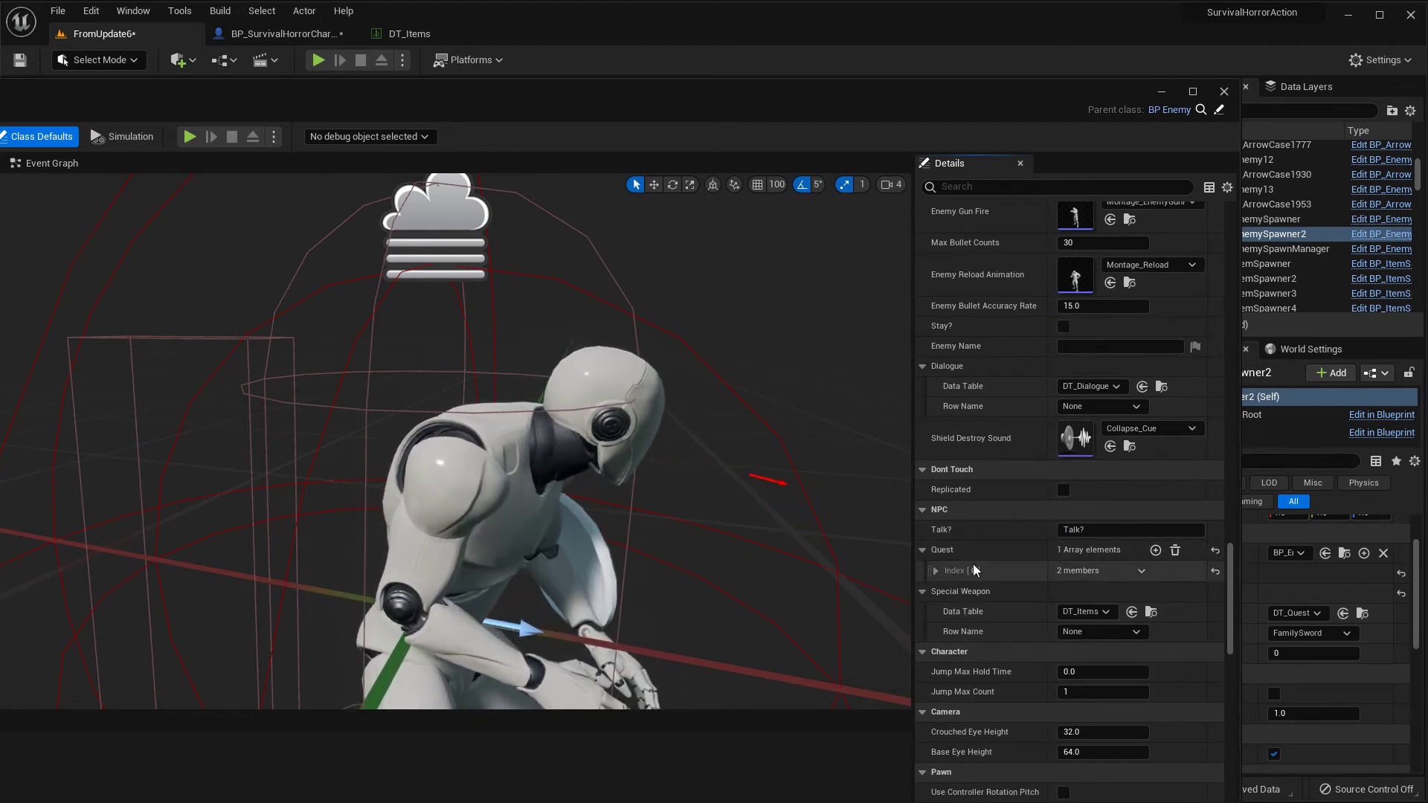
left_click(937, 572)
left_click(947, 591)
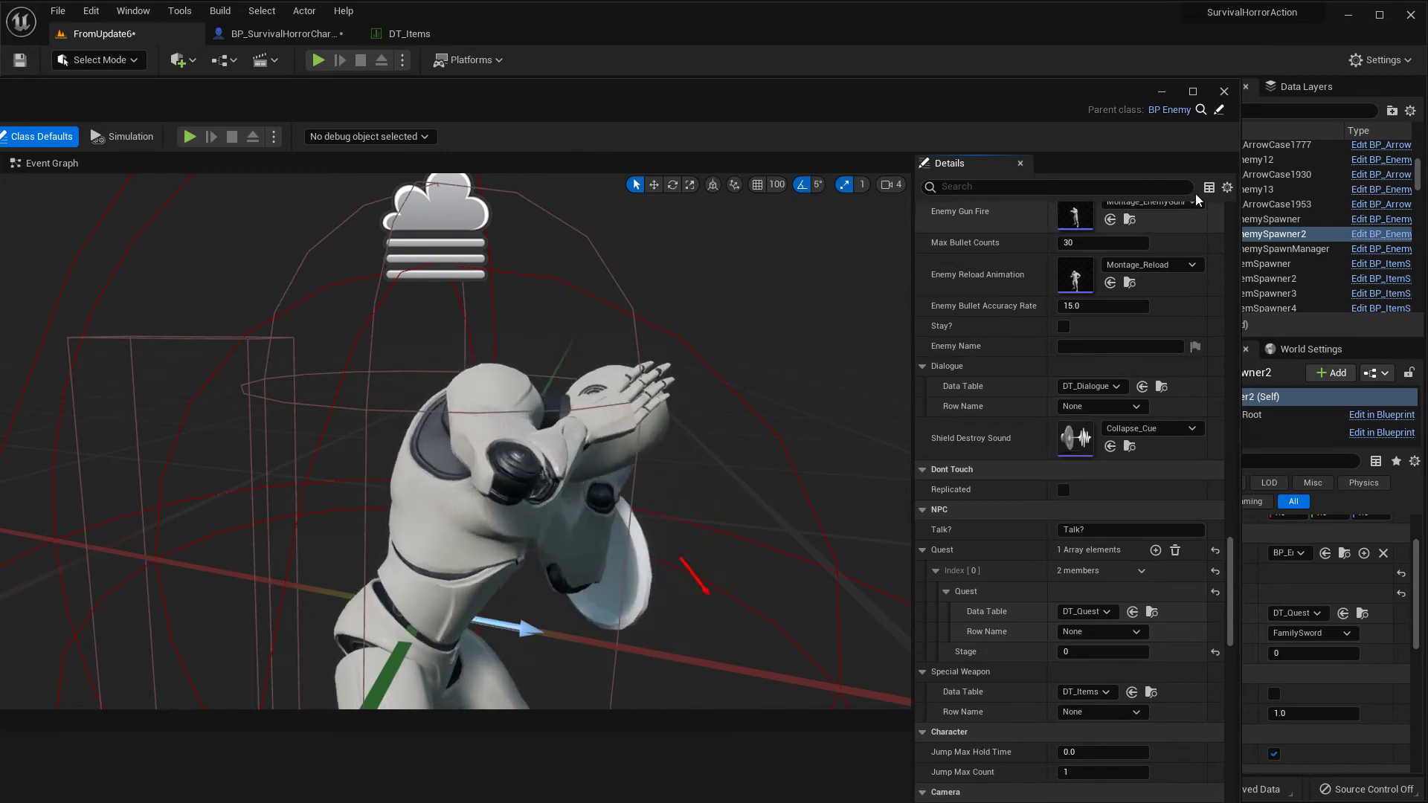
left_click(1224, 91)
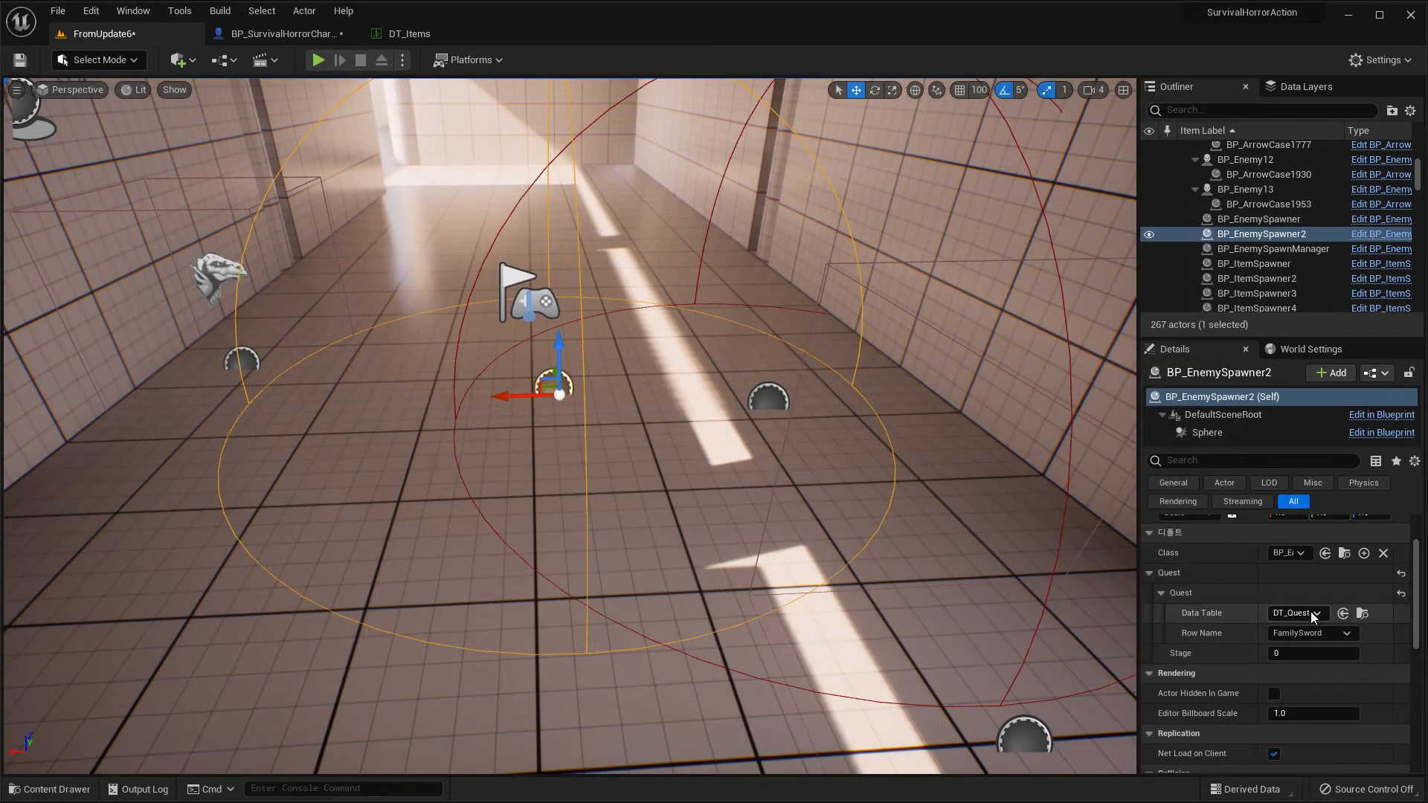
- Set the enemy spawner's Class to questmonster and start a play session
left_click(1289, 553)
left_click(1330, 621)
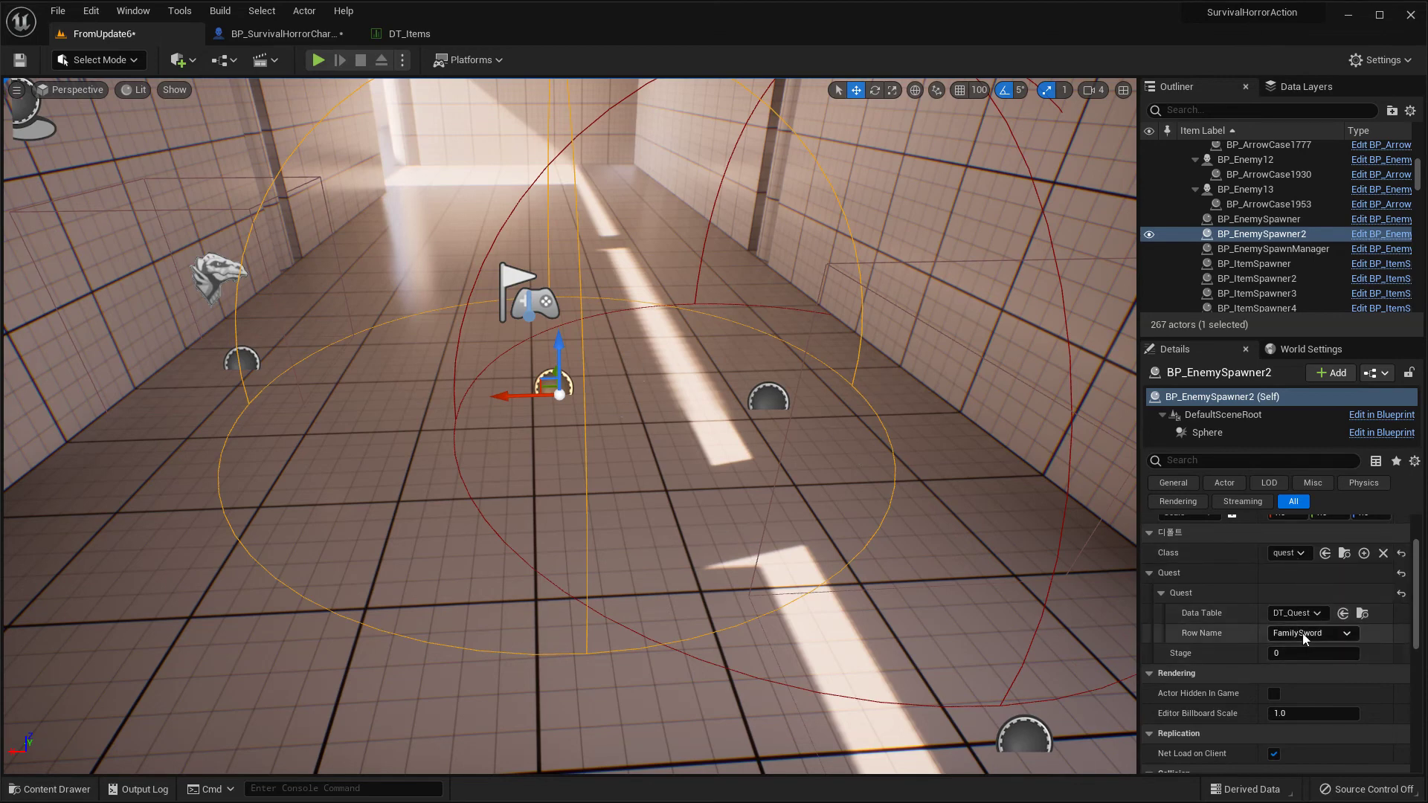
left_click(319, 59)
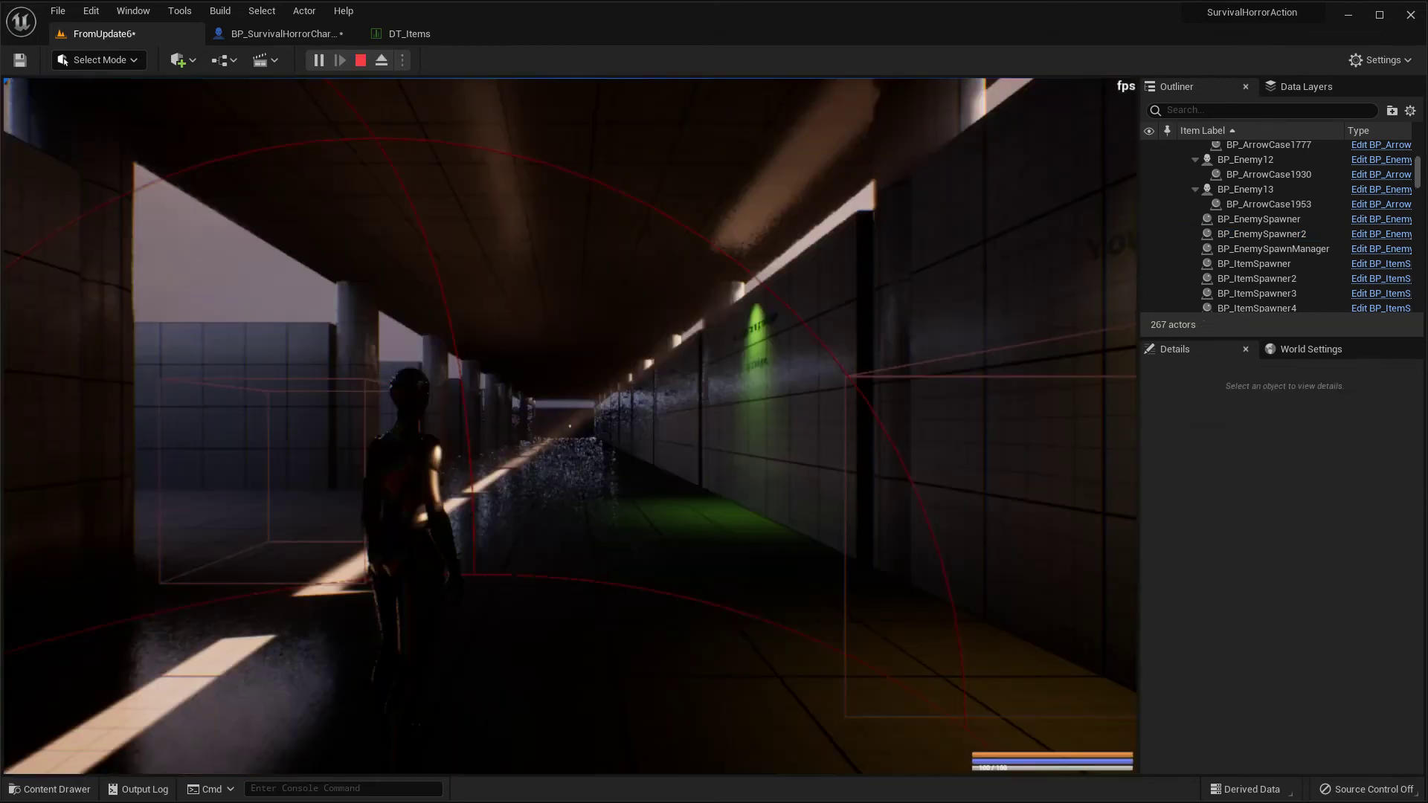
- Walk the character near the enemy spawner to check it with the questmonster class, and end the play session
key("s")
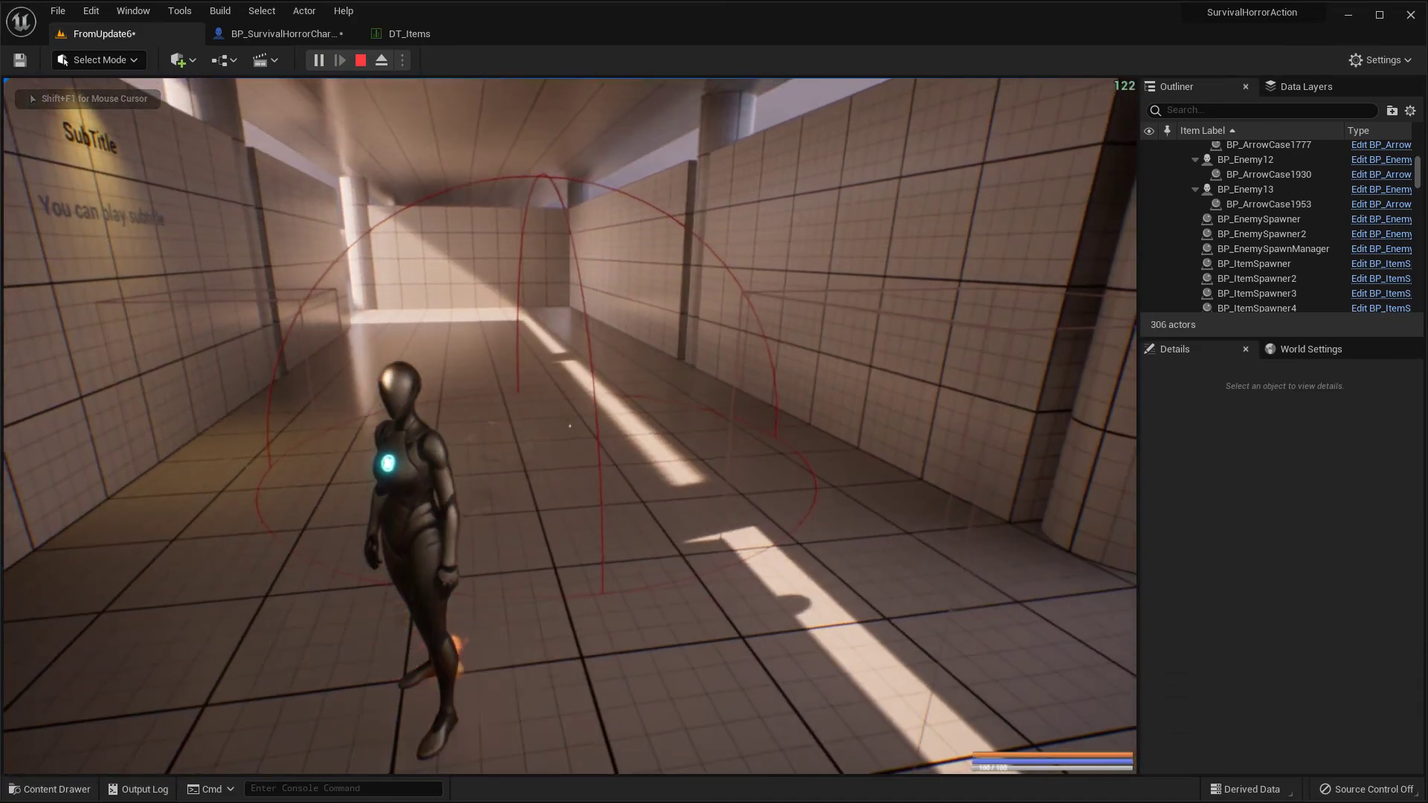
key("w")
key("w")
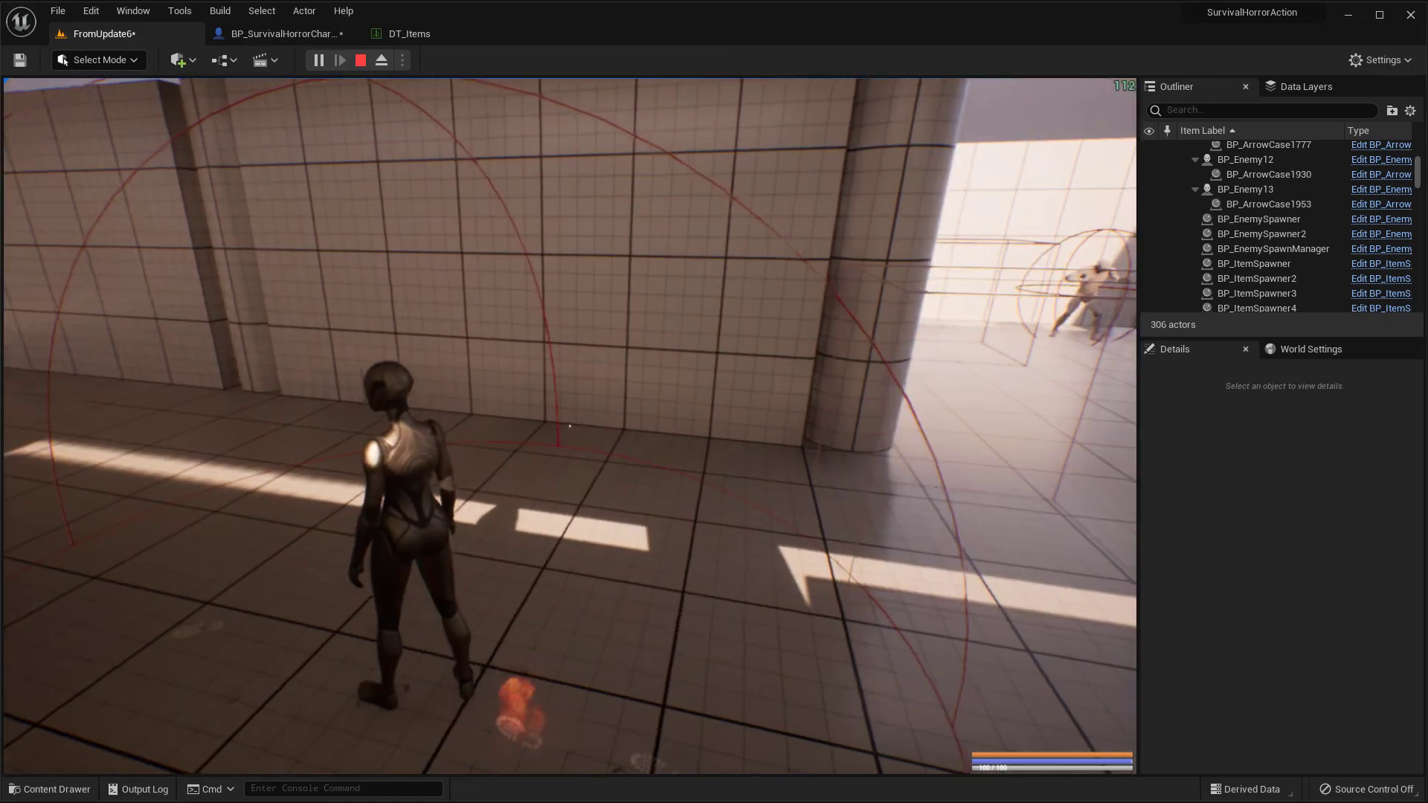
key("Escape")
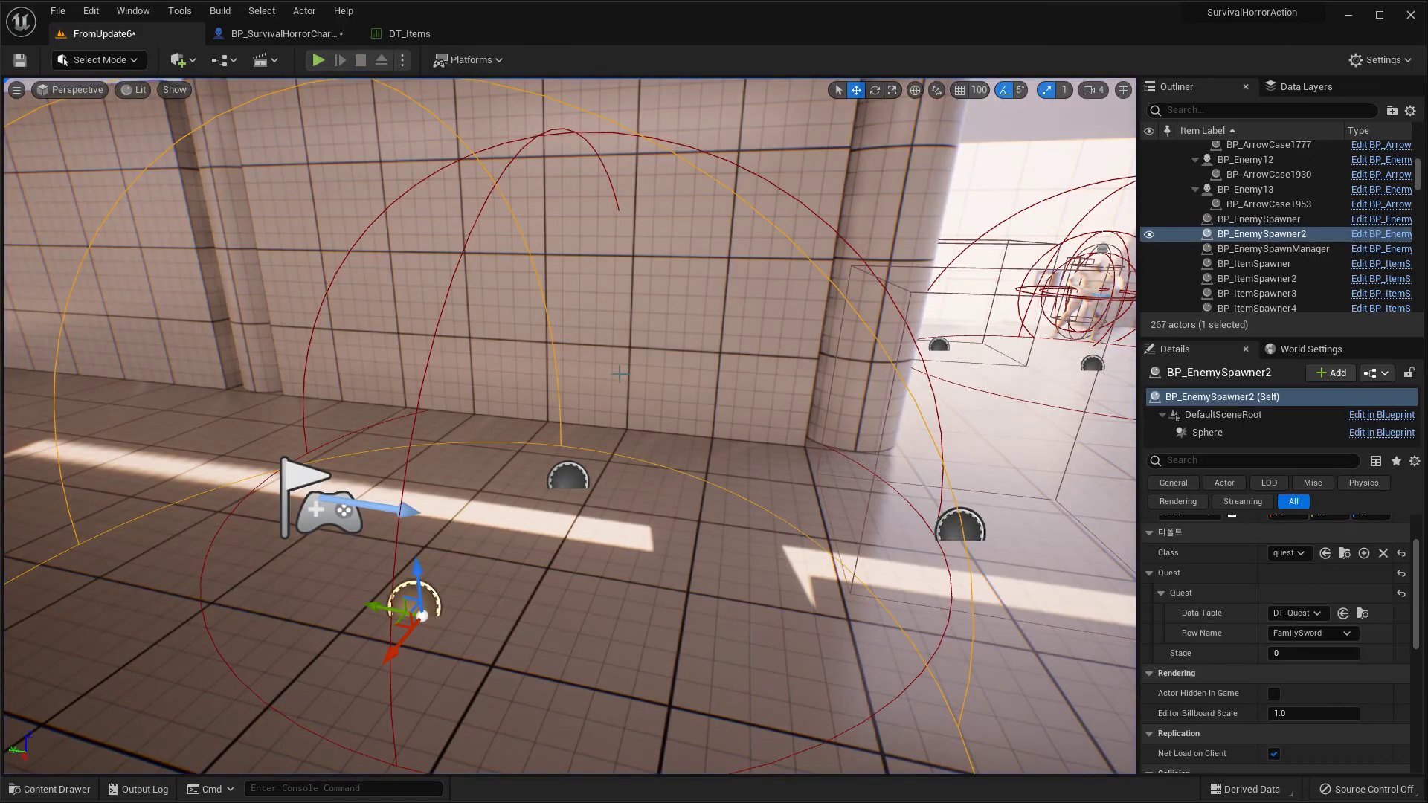
right_click_drag(624, 372, 593, 370)
key("d")
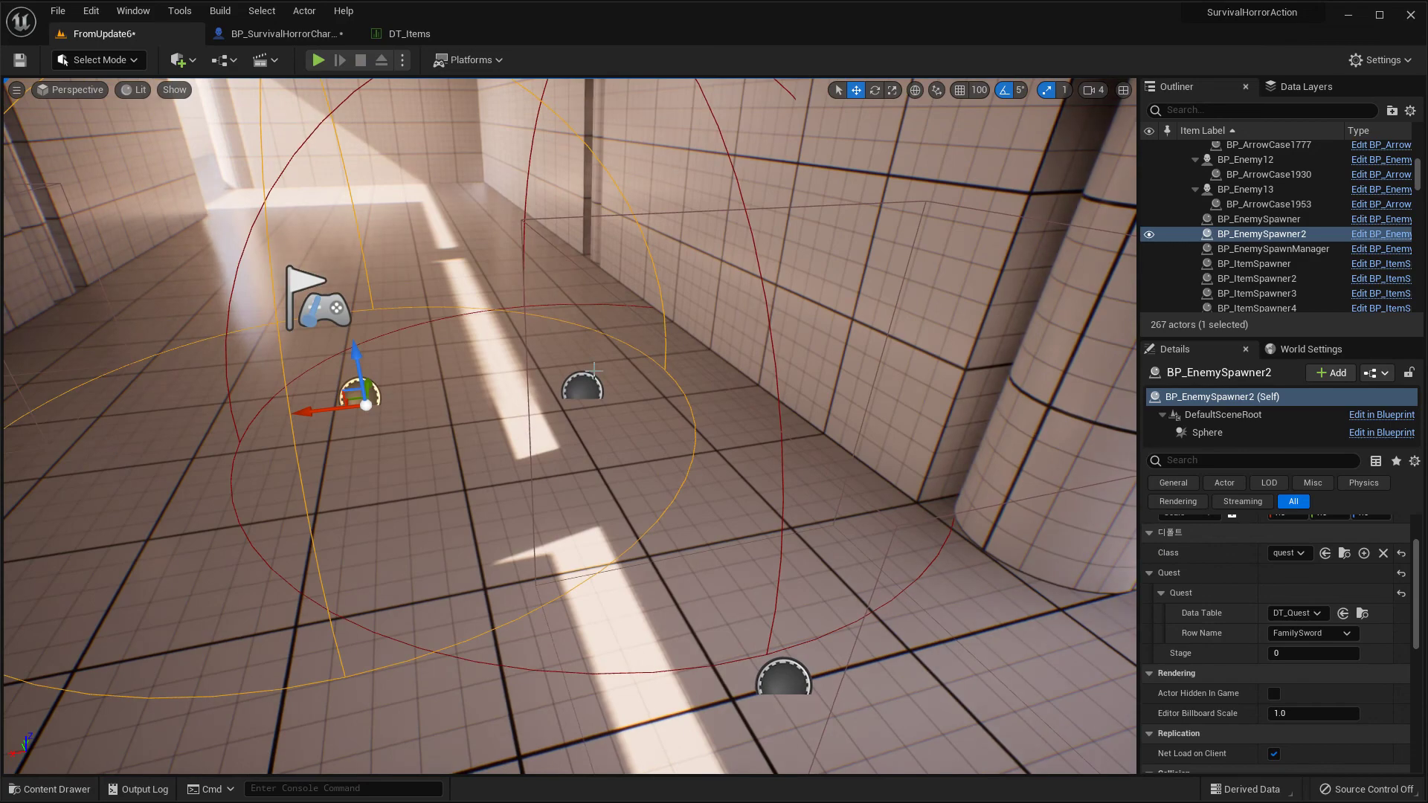